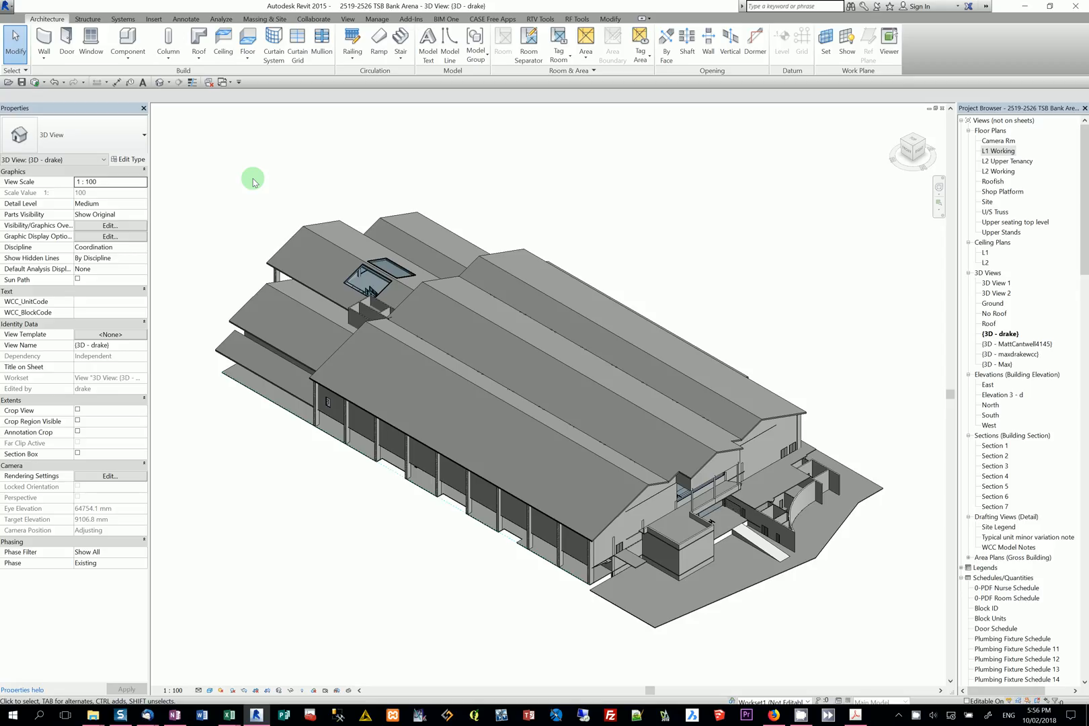
- View the L1 Working and L2 Upper Tenancy floor plans of the arena
{"action": "double_click", "coordinate": [996, 152]}
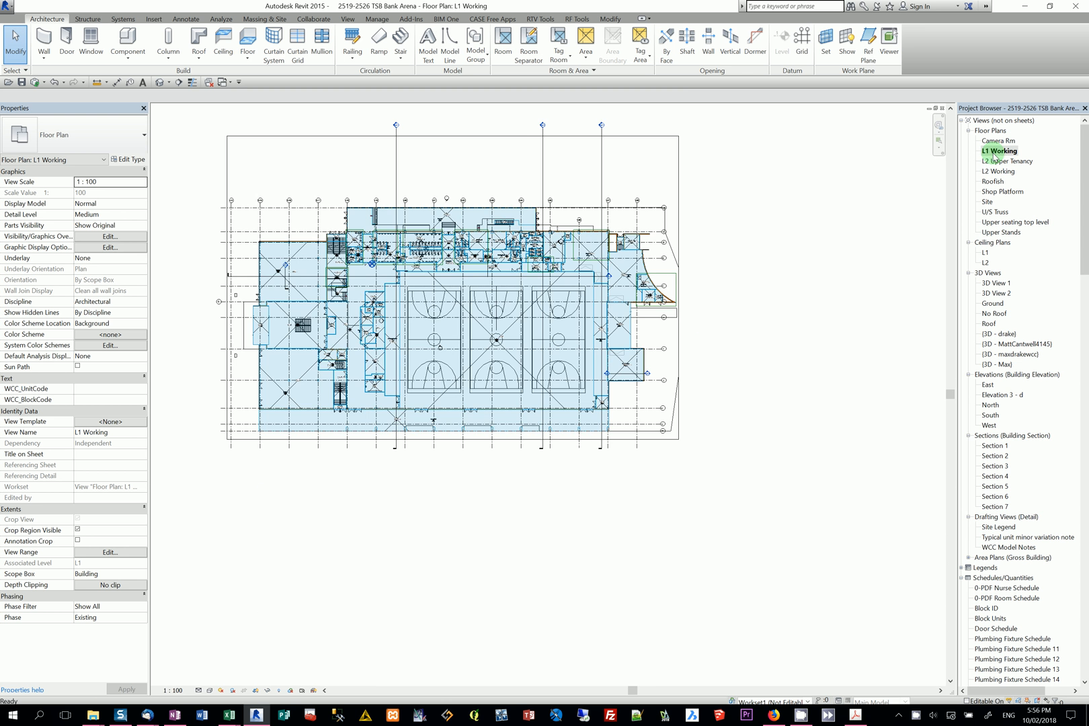
{"action": "scroll", "coordinate": [425, 246], "scroll_direction": "up", "scroll_amount": 6}
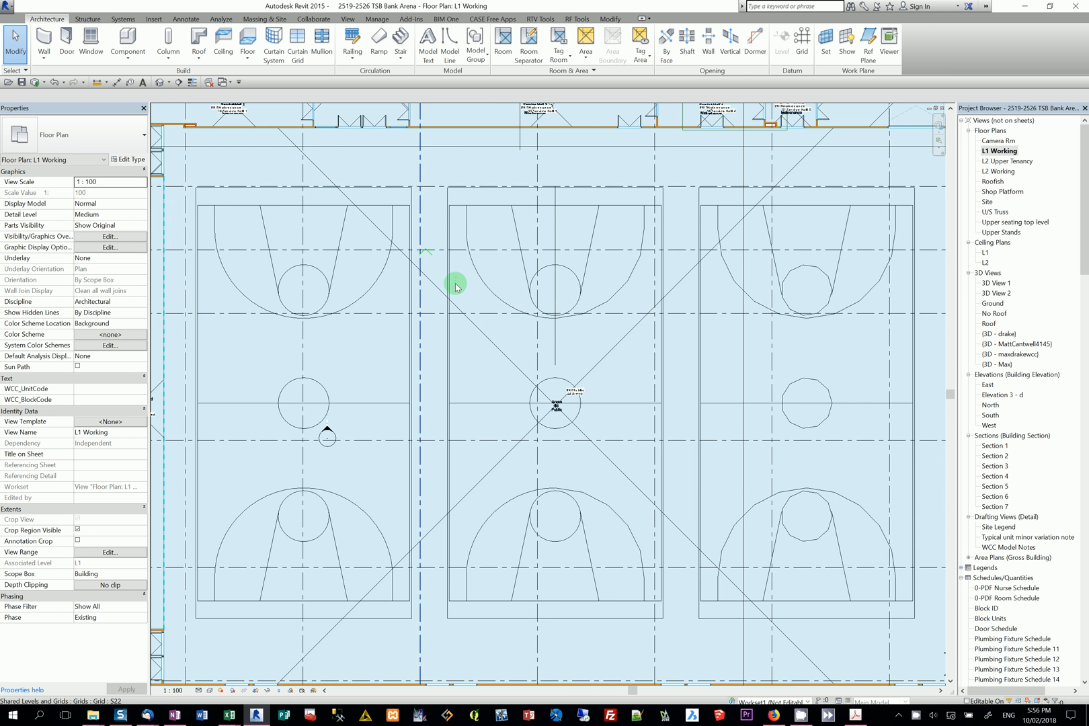
{"action": "scroll", "coordinate": [455, 287], "scroll_direction": "down", "scroll_amount": 5}
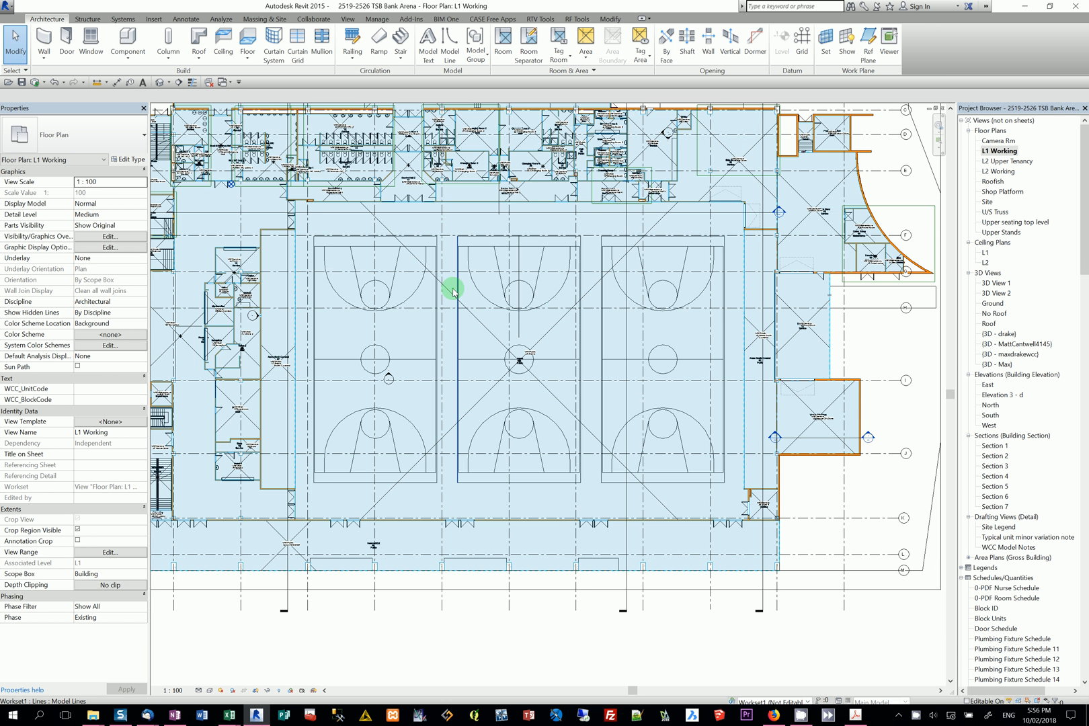
{"action": "scroll", "coordinate": [453, 289], "scroll_direction": "down", "scroll_amount": 2}
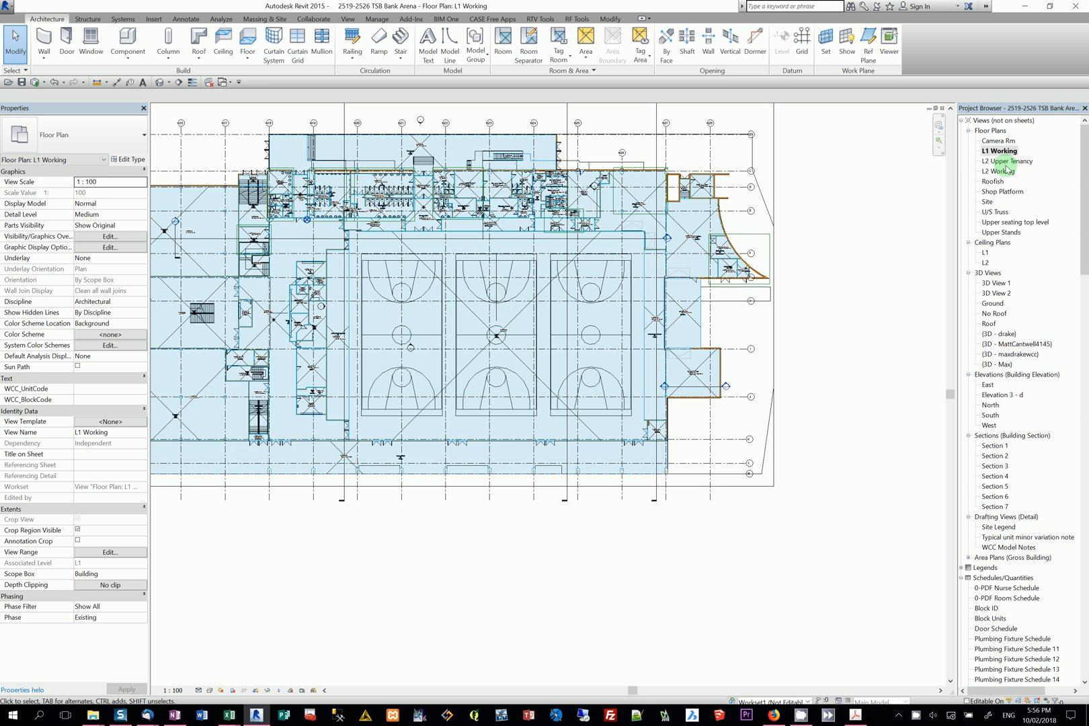
{"action": "double_click", "coordinate": [1003, 163]}
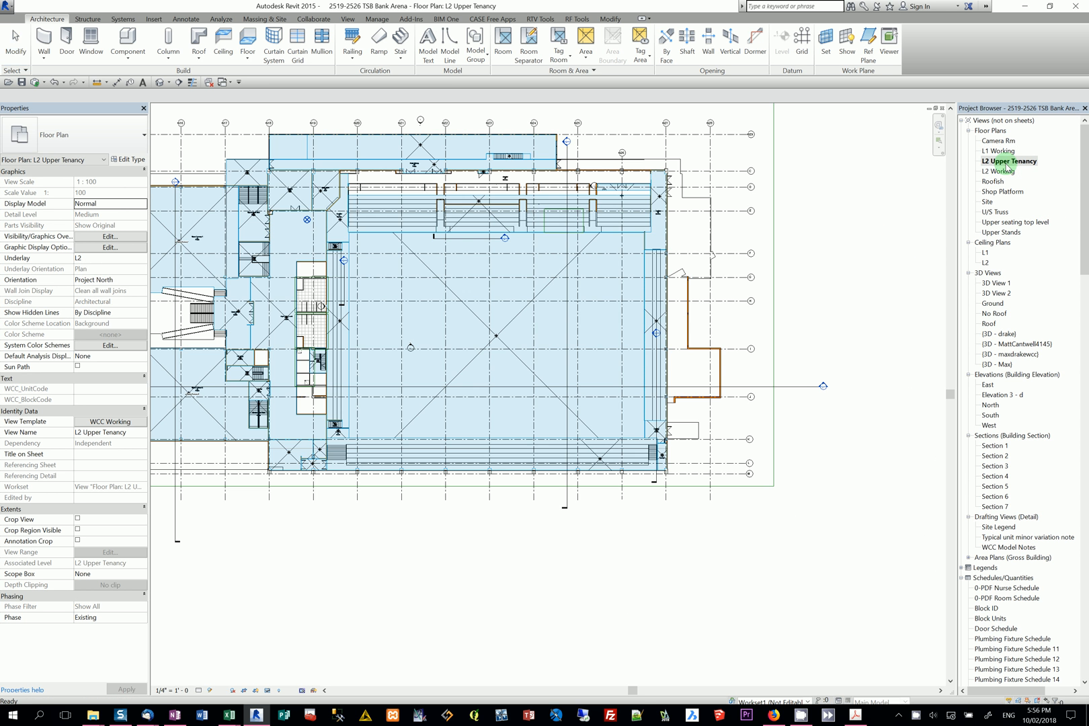
{"action": "left_click", "coordinate": [502, 386]}
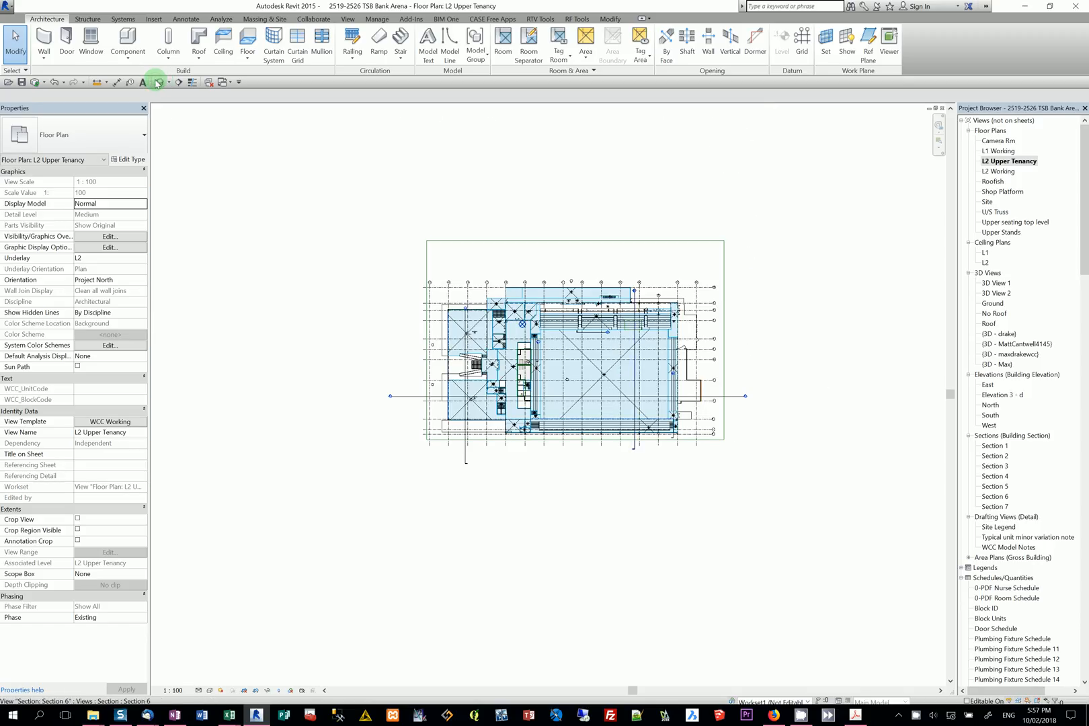
- Return to the default 3D view and inspect the building from several sides, including a skylight on the lower roof
{"action": "left_click", "coordinate": [158, 82]}
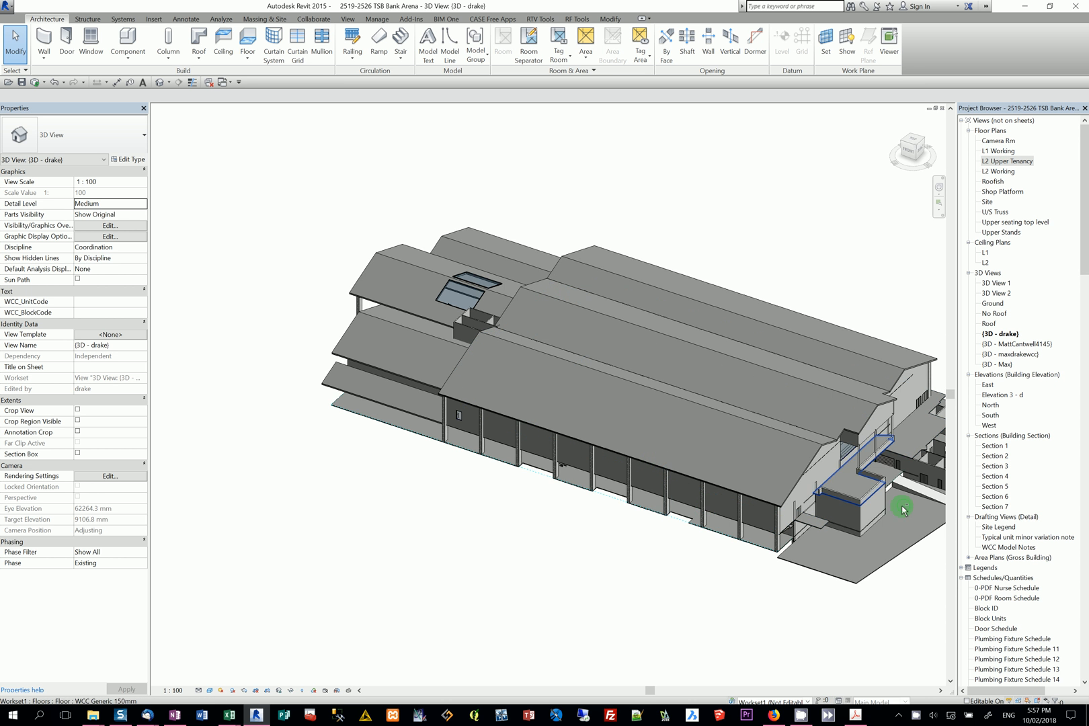
{"action": "middle_click_drag", "start_coordinate": [903, 505], "coordinate": [475, 508], "text": "shift"}
{"action": "left_click", "coordinate": [633, 470]}
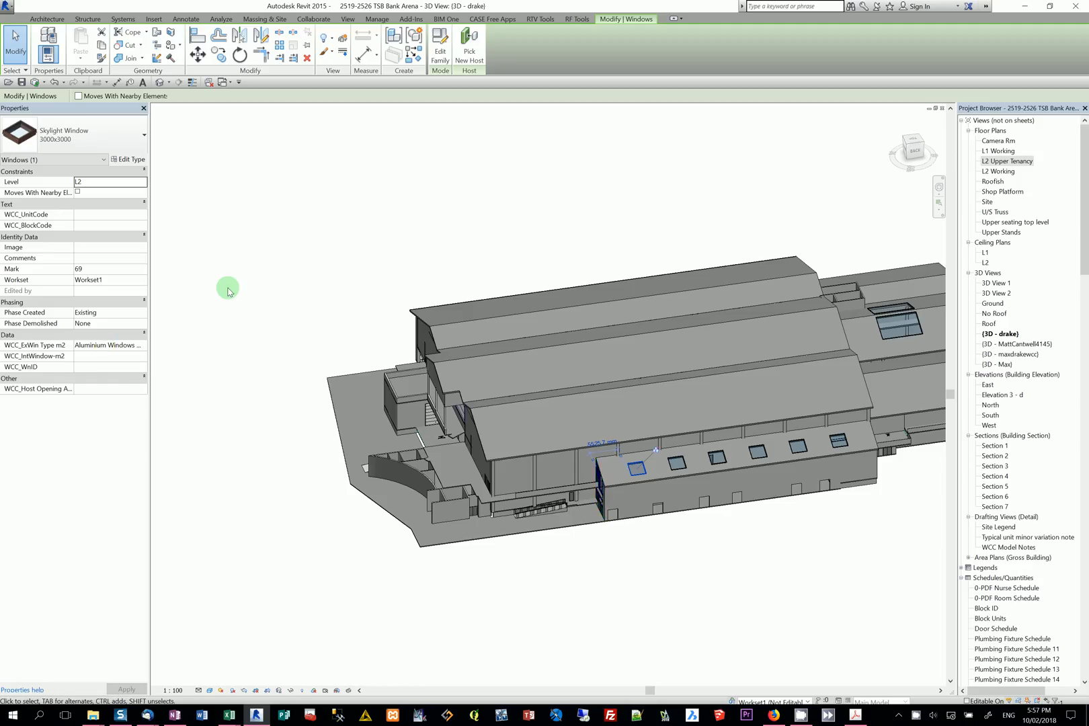
{"action": "middle_click_drag", "start_coordinate": [221, 382], "coordinate": [299, 463], "text": "shift"}
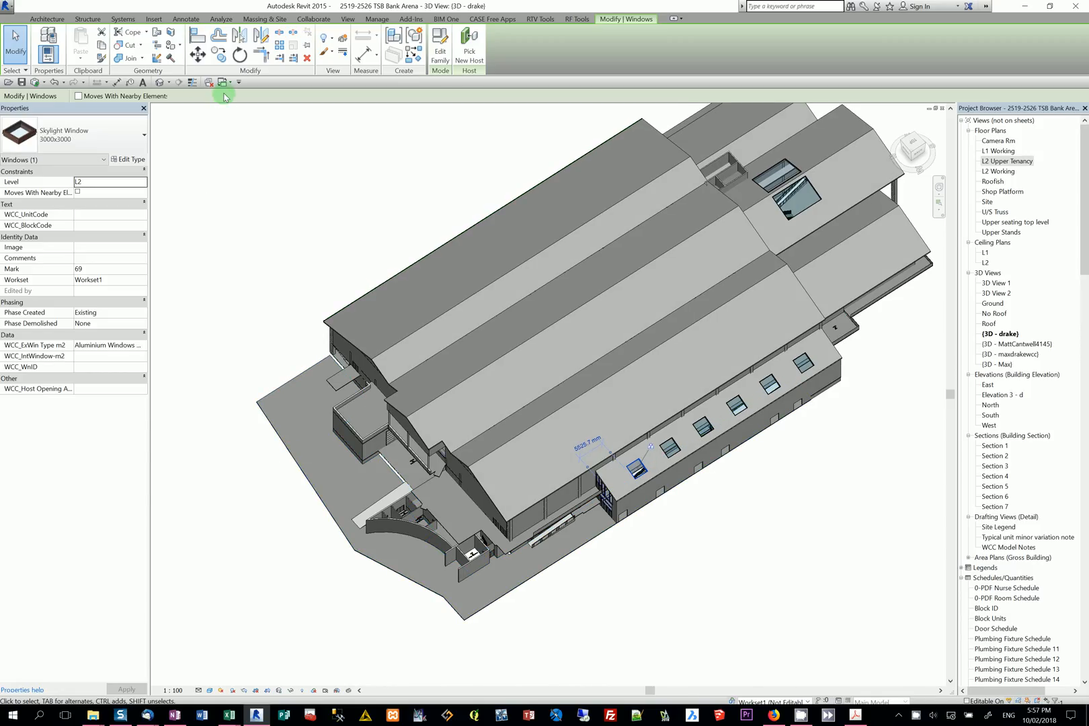
{"action": "scroll", "coordinate": [248, 197], "scroll_direction": "down", "scroll_amount": 3}
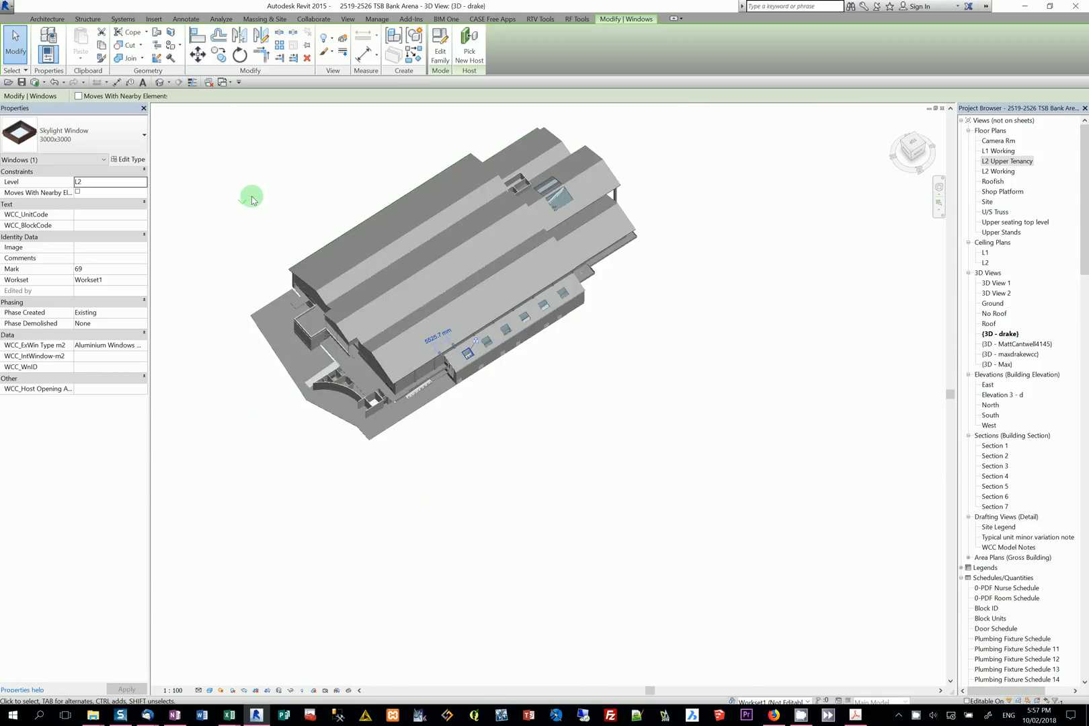
{"action": "middle_click_drag", "start_coordinate": [461, 433], "coordinate": [542, 320], "text": "shift"}
{"action": "left_click", "coordinate": [542, 323]}
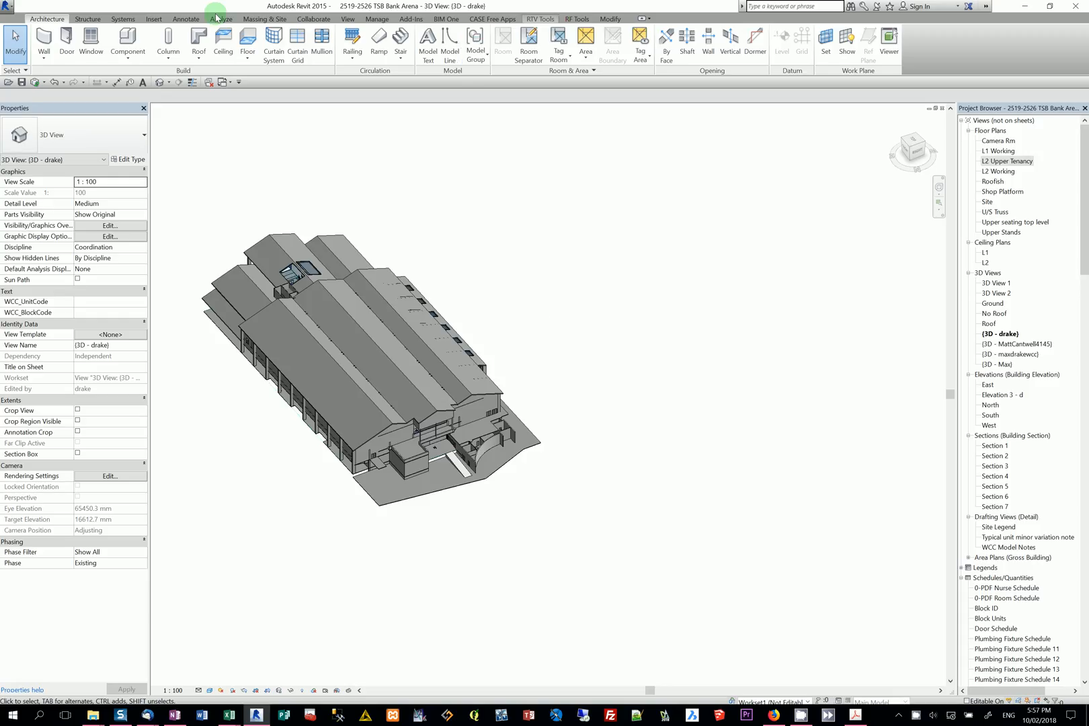
- Export the current 3D view with SimLab PDF Exporter as a 3D PDF named ___TSB in the Downloads folder
{"action": "left_click", "coordinate": [410, 19]}
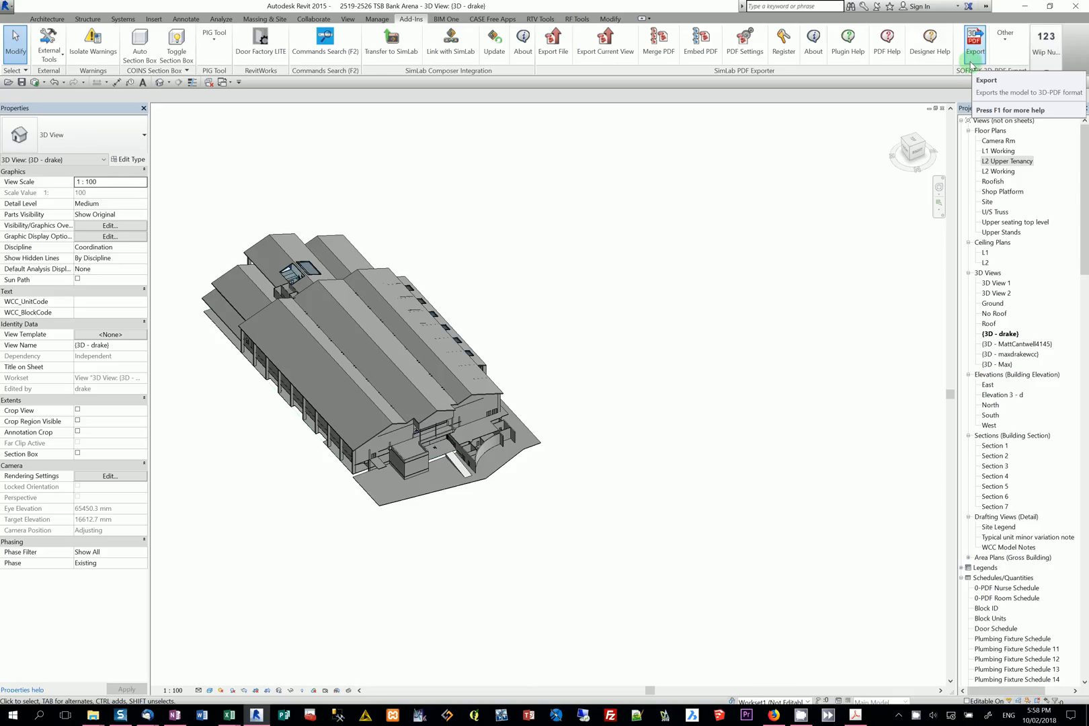
{"action": "left_click", "coordinate": [609, 59]}
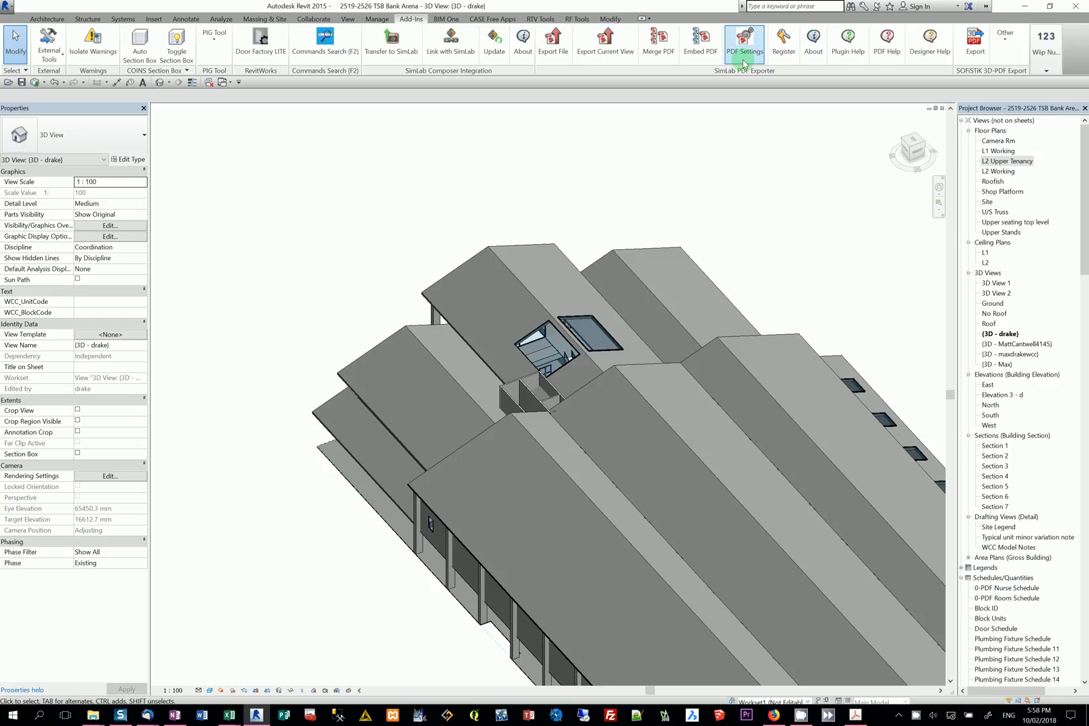
{"action": "left_click", "coordinate": [629, 65]}
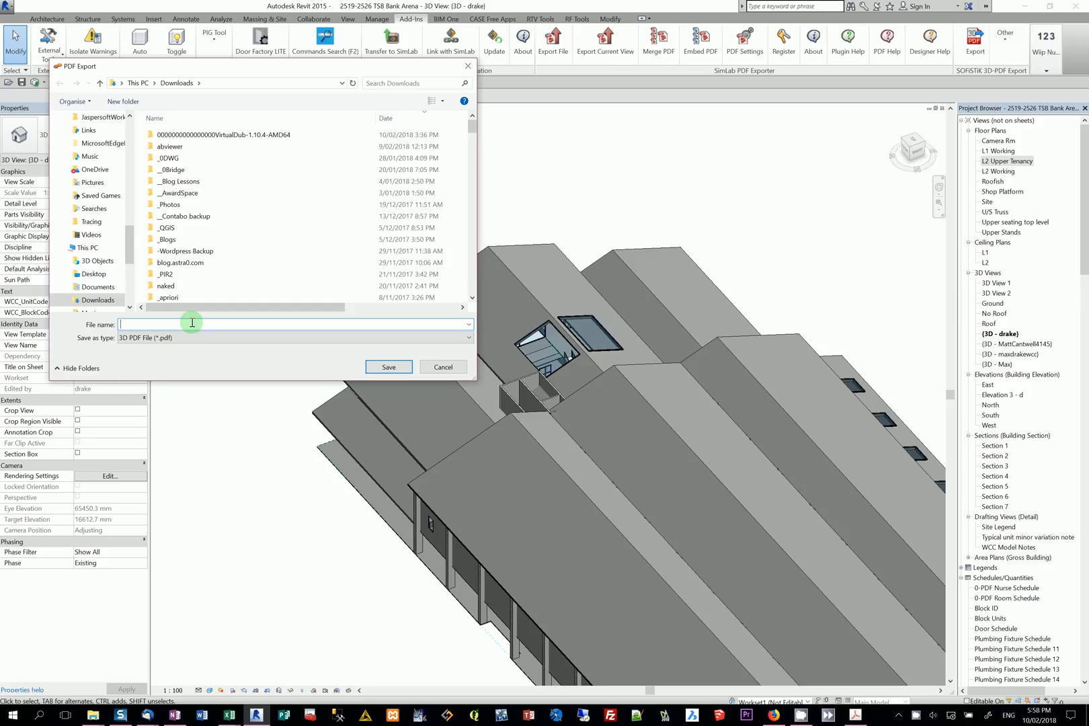
{"action": "type", "text": "___TSB"}
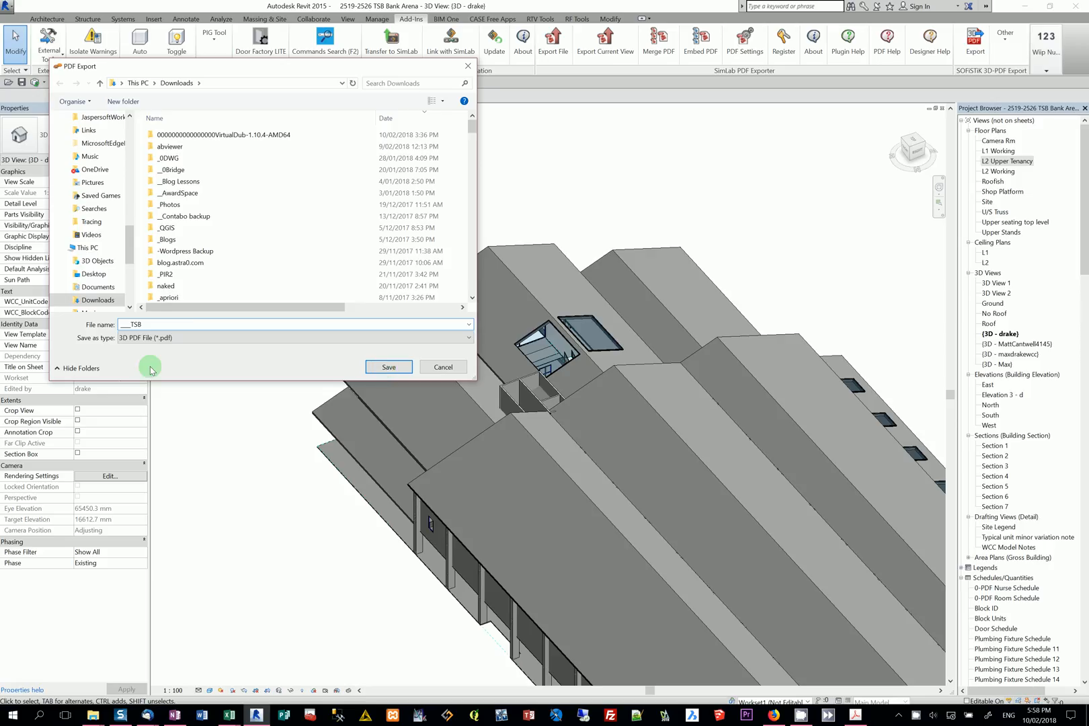
{"action": "left_click", "coordinate": [399, 367]}
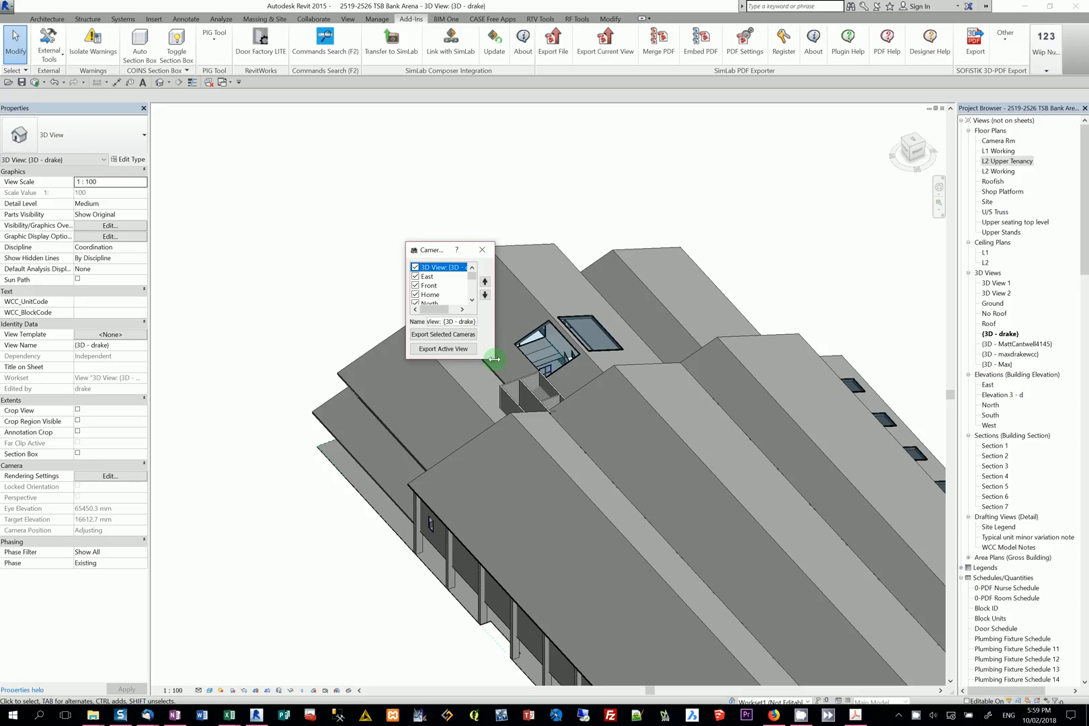
- Exclude the Northeast, Northwest, Southeast and Southwest Isometric cameras and export the remaining selected cameras
{"action": "left_click_drag", "start_coordinate": [494, 359], "coordinate": [674, 498]}
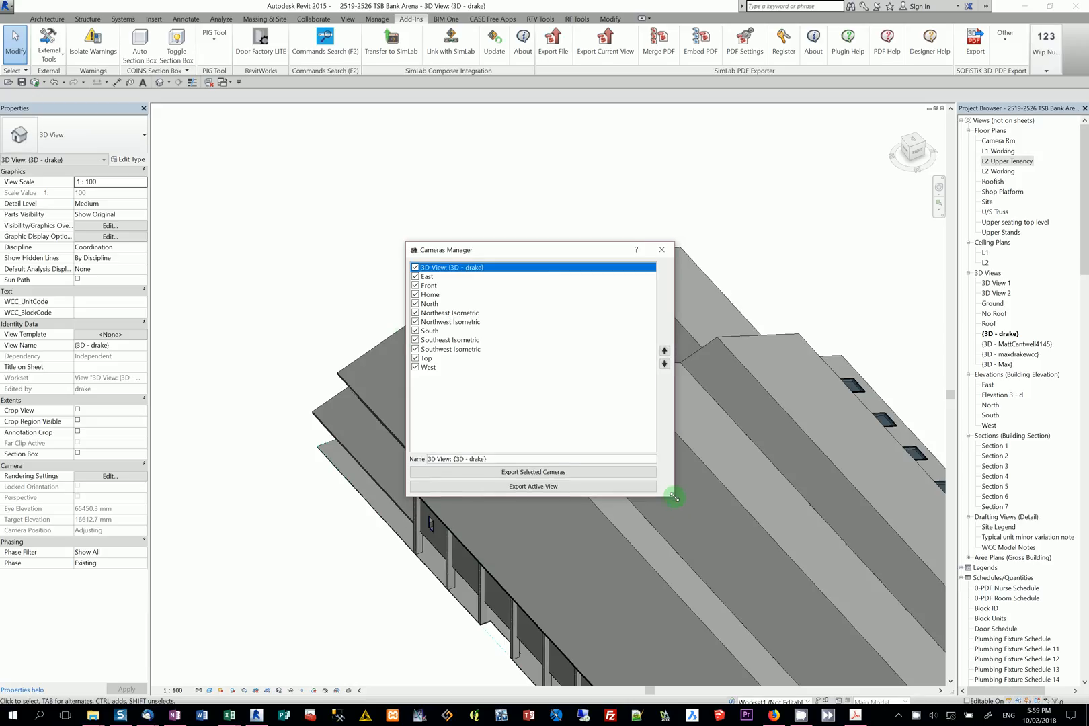
{"action": "left_click", "coordinate": [414, 313]}
{"action": "left_click", "coordinate": [417, 326]}
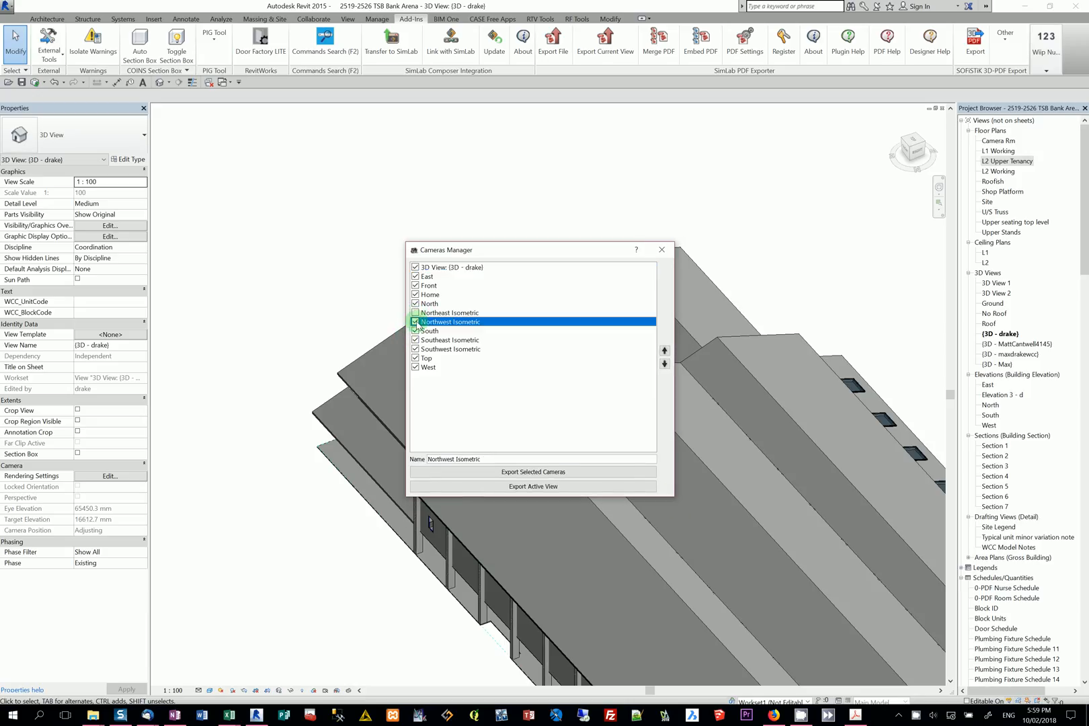
{"action": "left_click", "coordinate": [414, 340]}
{"action": "left_click", "coordinate": [415, 349]}
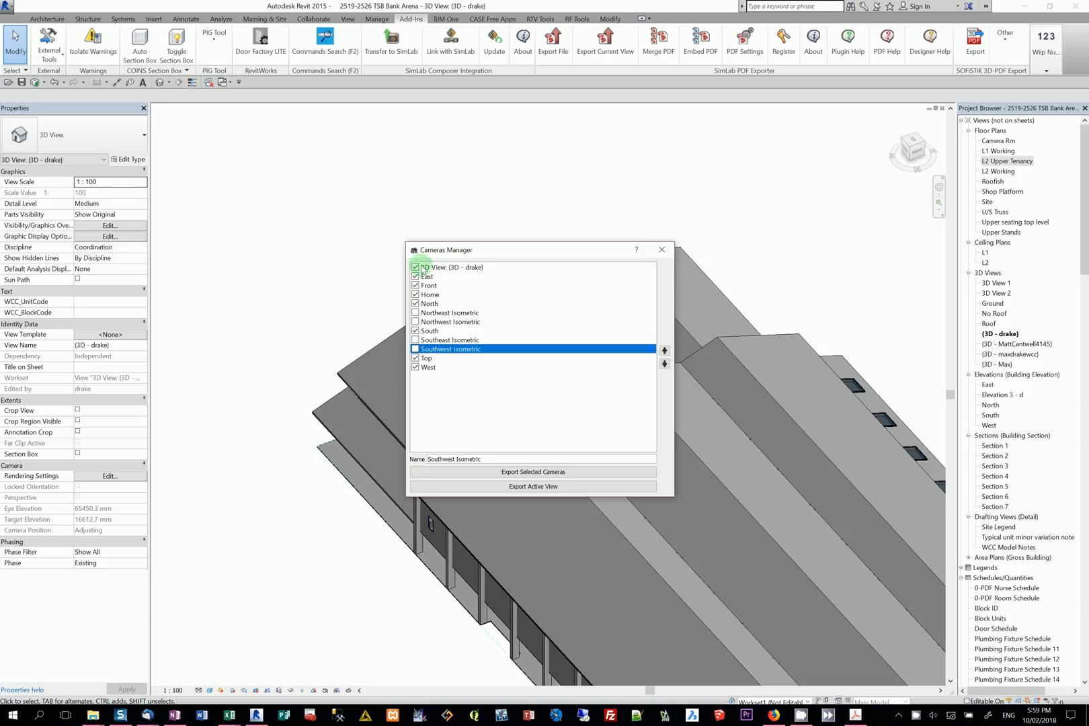
{"action": "left_click", "coordinate": [548, 472]}
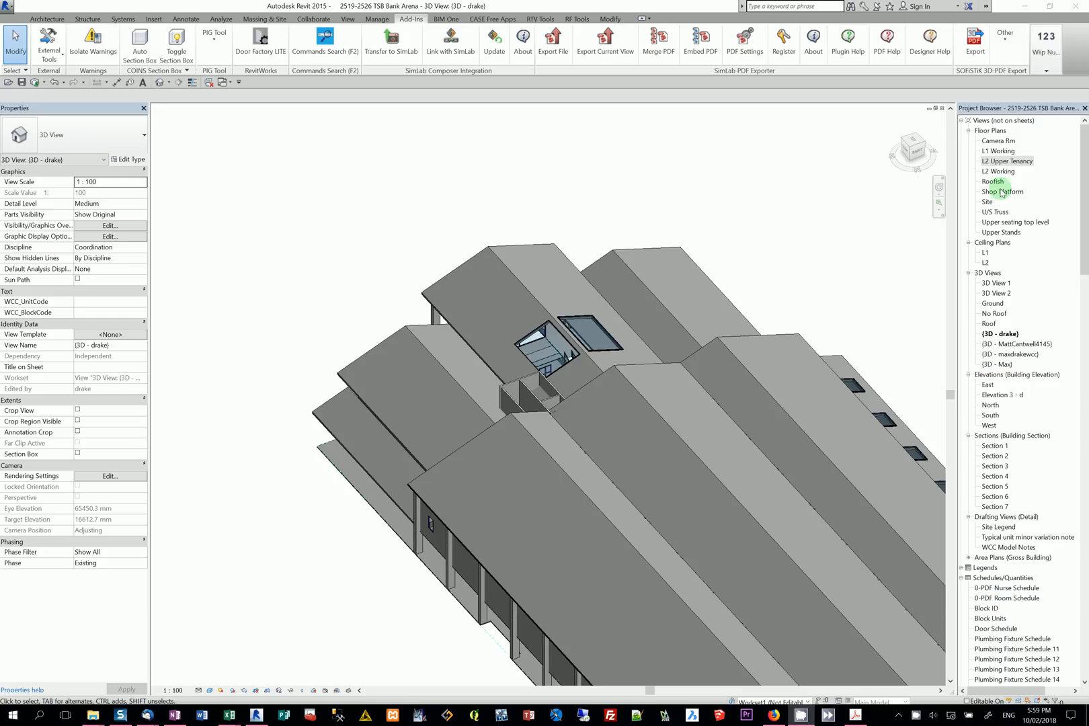
- Review the template, page, 3D and advanced options in the SimLab PDF settings and close them
{"action": "left_click", "coordinate": [745, 48]}
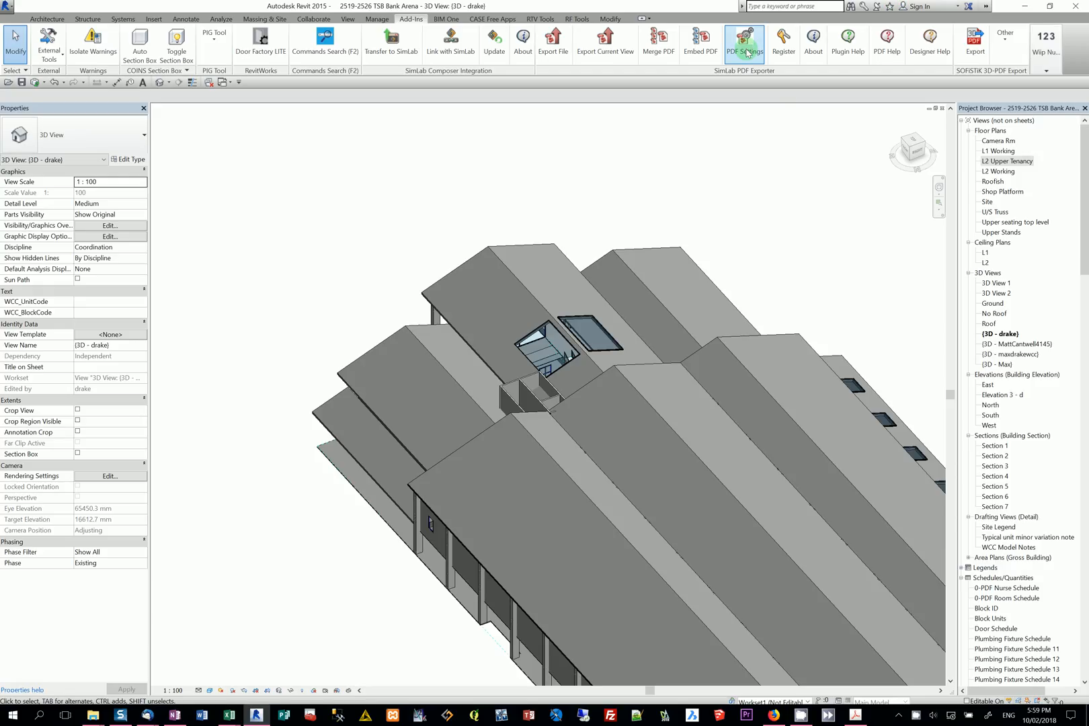
{"action": "mouse_move", "coordinate": [662, 301]}
{"action": "left_mouse_down"}
{"action": "mouse_move", "coordinate": [669, 366]}
{"action": "mouse_move", "coordinate": [650, 405]}
{"action": "mouse_move", "coordinate": [661, 299]}
{"action": "mouse_move", "coordinate": [681, 298]}
{"action": "left_mouse_up"}
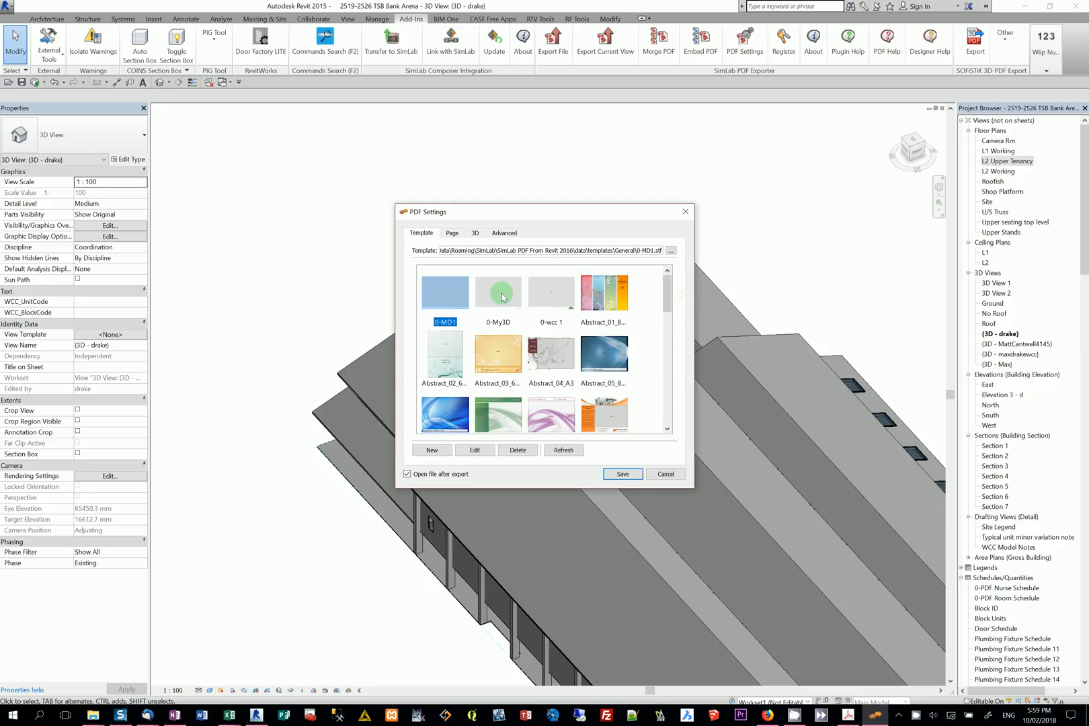
{"action": "left_click", "coordinate": [448, 291]}
{"action": "left_click", "coordinate": [505, 296]}
{"action": "left_click", "coordinate": [453, 232]}
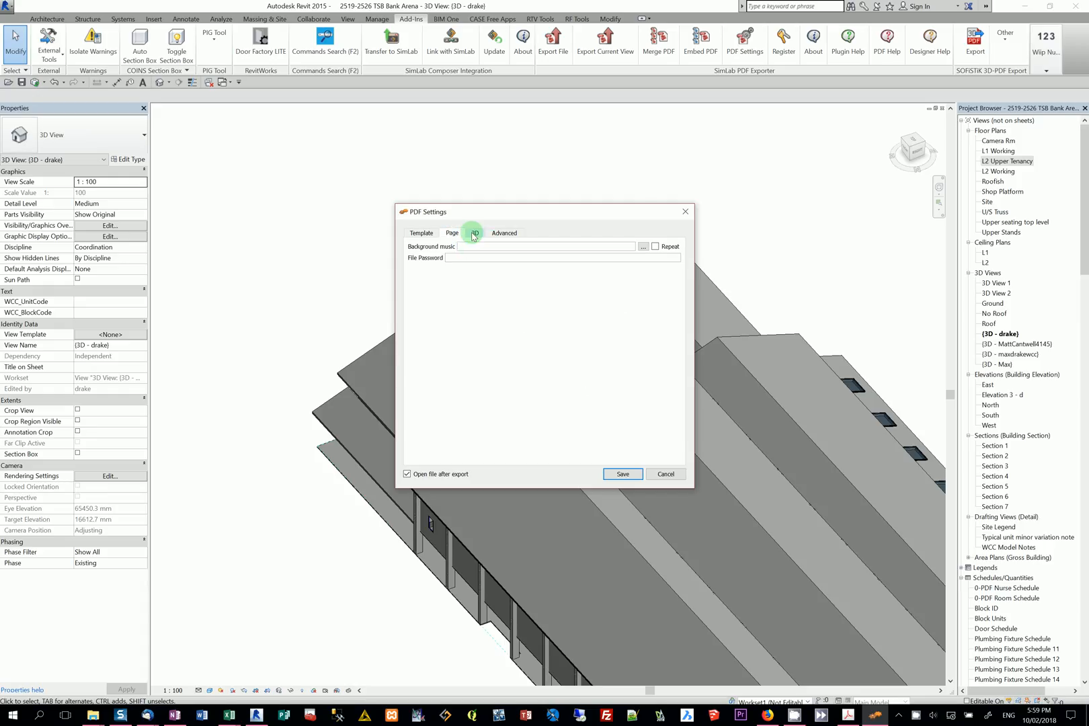
{"action": "left_click", "coordinate": [474, 234]}
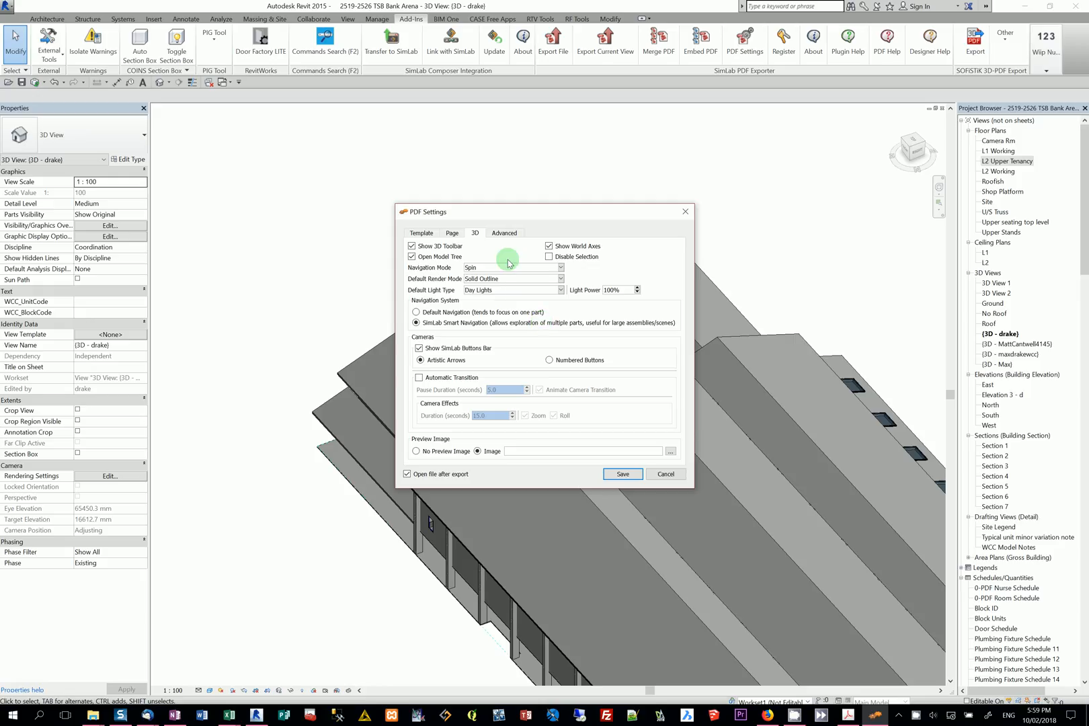
{"action": "left_click", "coordinate": [507, 233]}
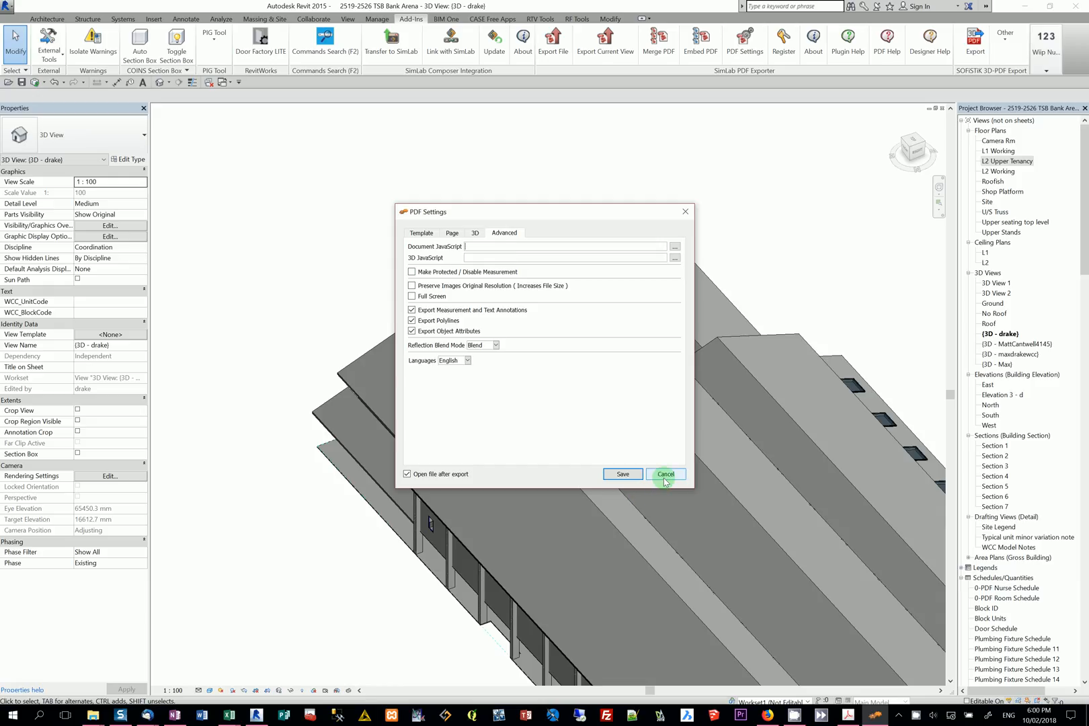
{"action": "left_click", "coordinate": [622, 474]}
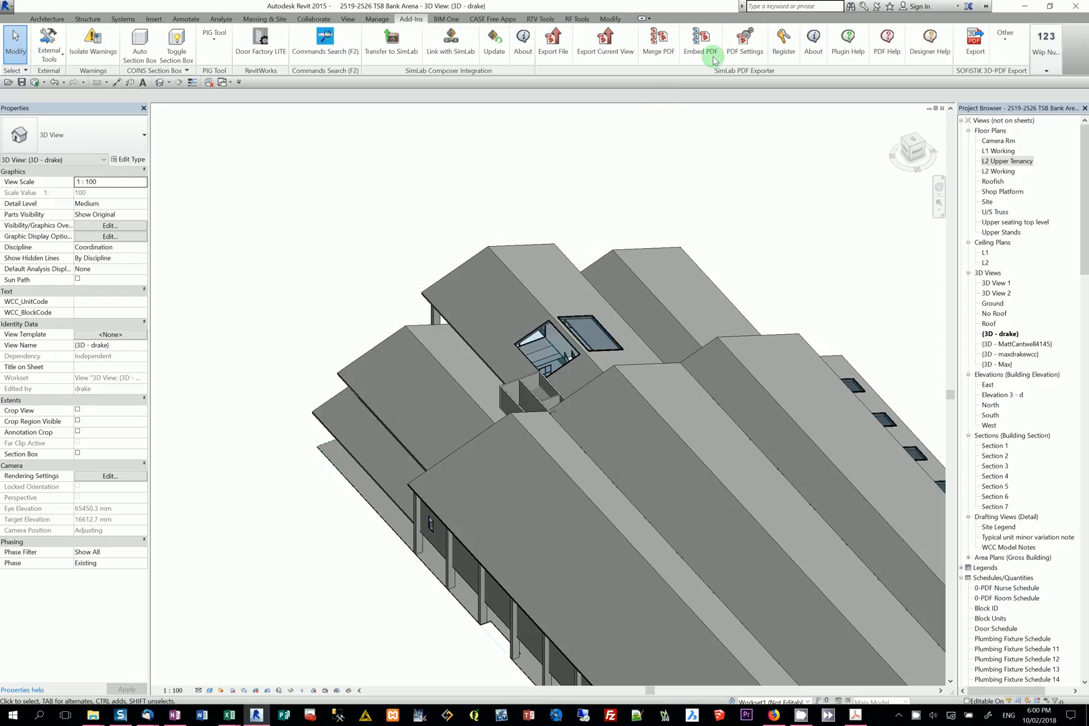
- Minimize the exported PDF's browser window, view the SimLab tool for merging PDF files, and close it without merging
{"action": "left_click", "coordinate": [658, 46]}
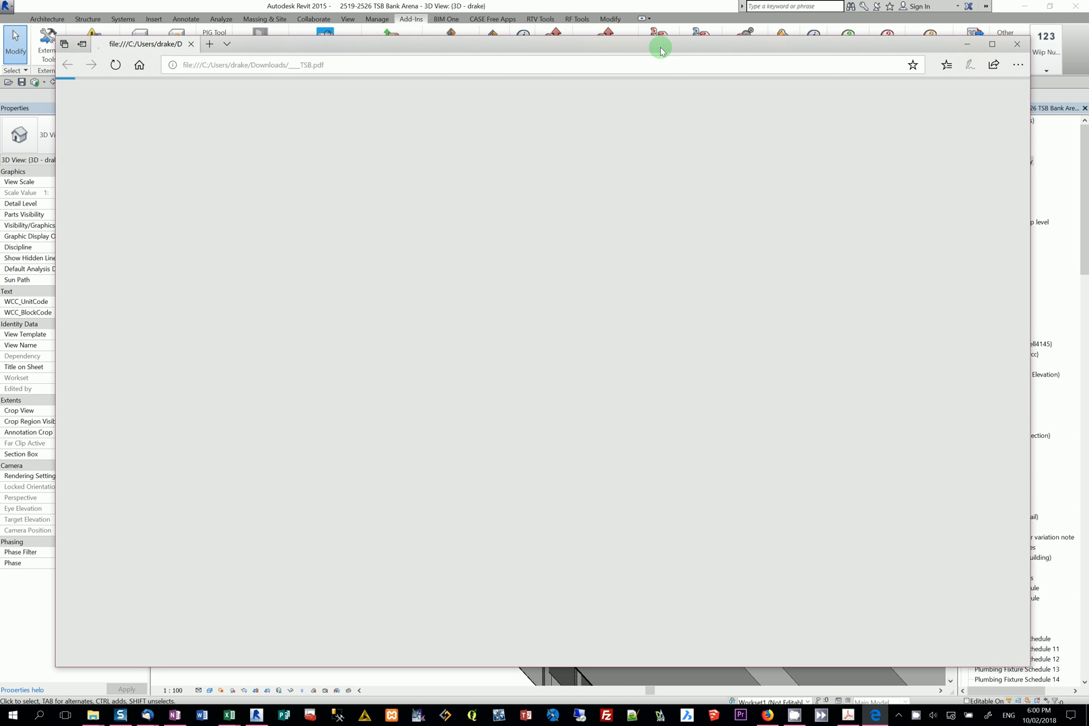
{"action": "left_click", "coordinate": [967, 43]}
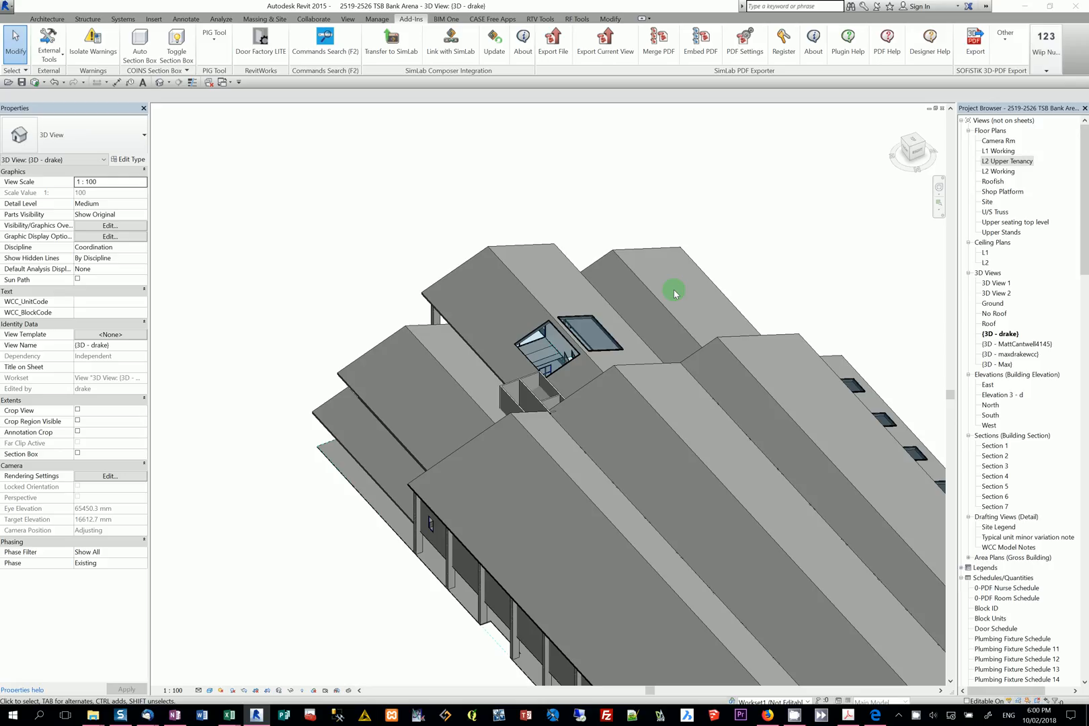
{"action": "left_click", "coordinate": [658, 58]}
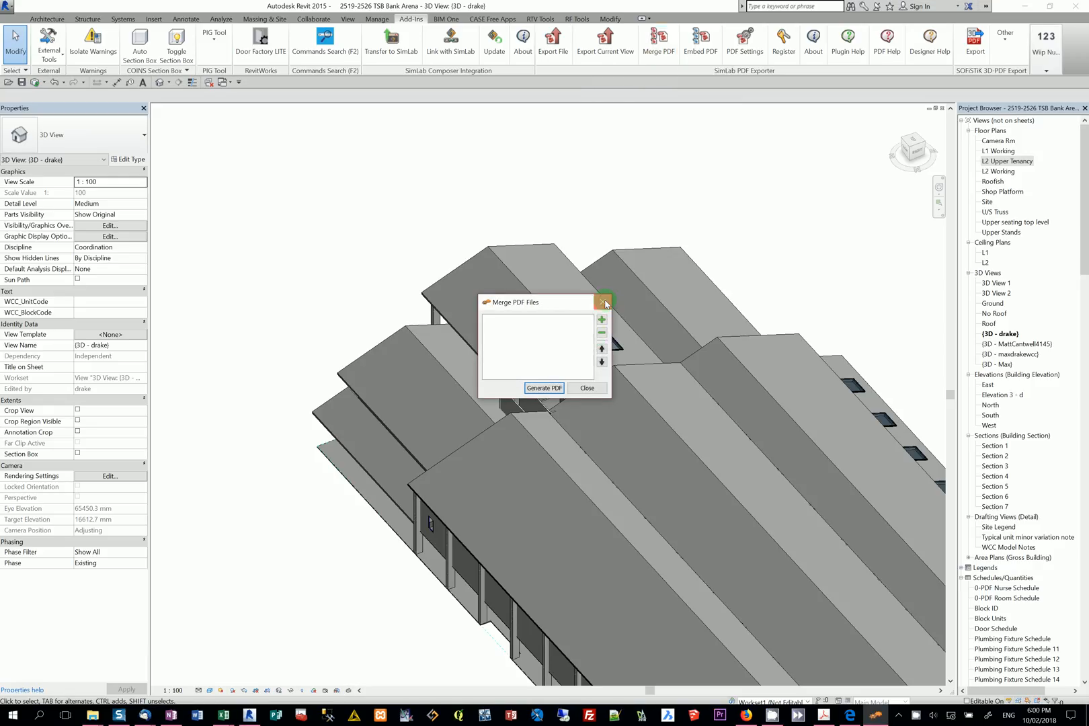
{"action": "left_click", "coordinate": [602, 303]}
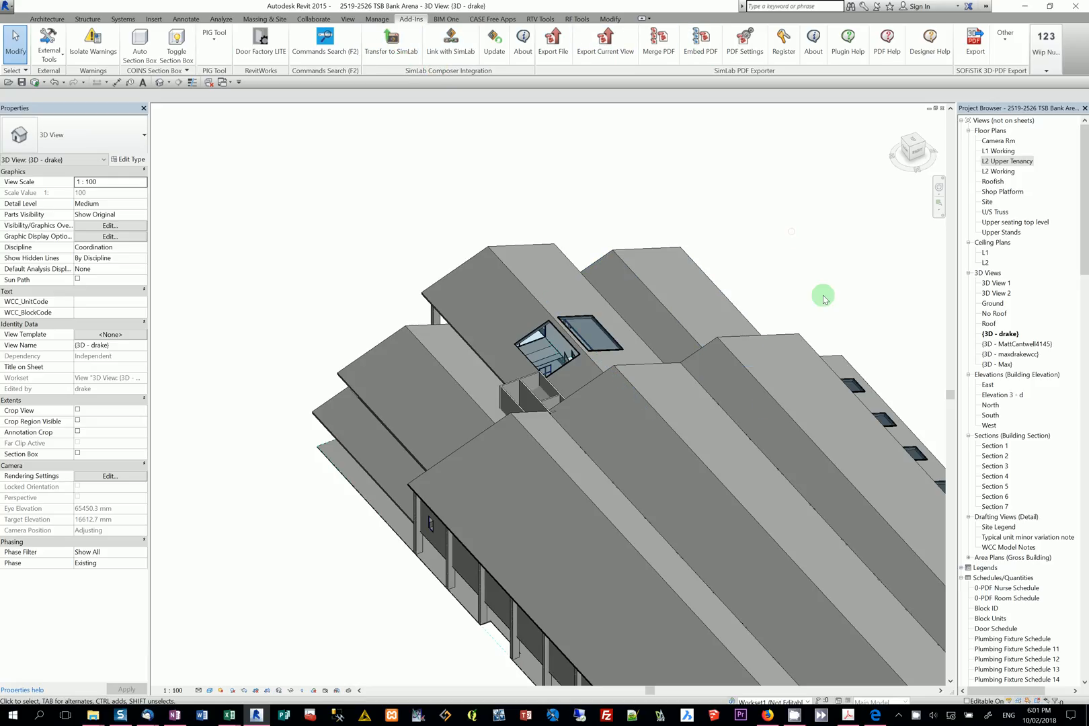
{"action": "left_click", "coordinate": [915, 718]}
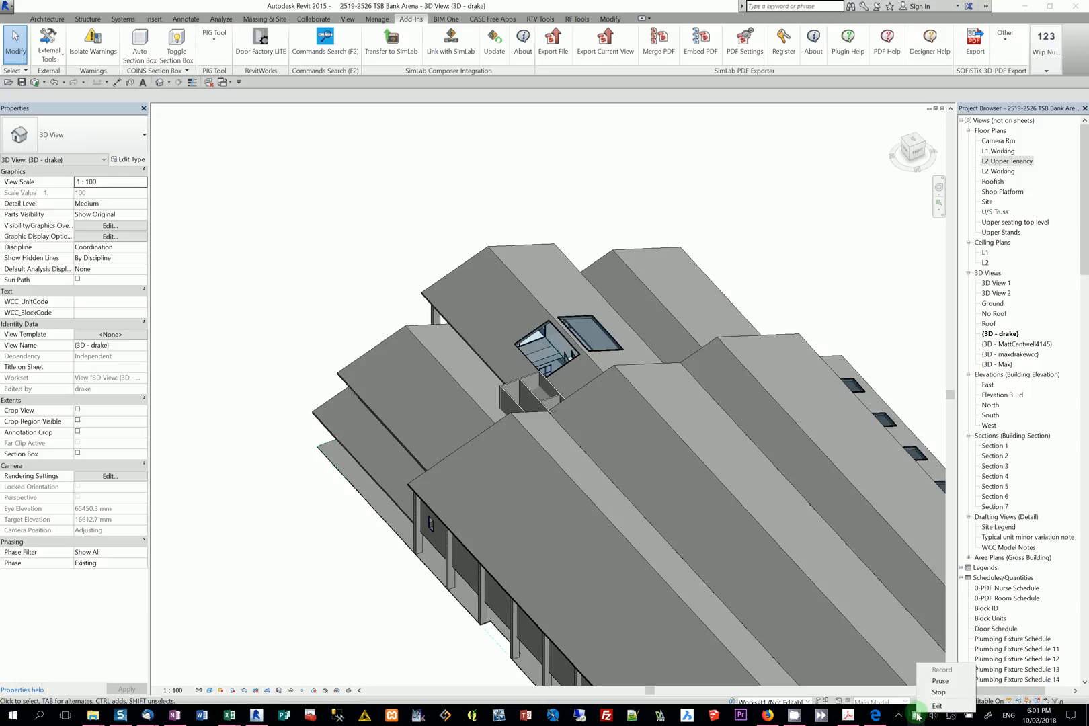
{"action": "left_click", "coordinate": [938, 680]}
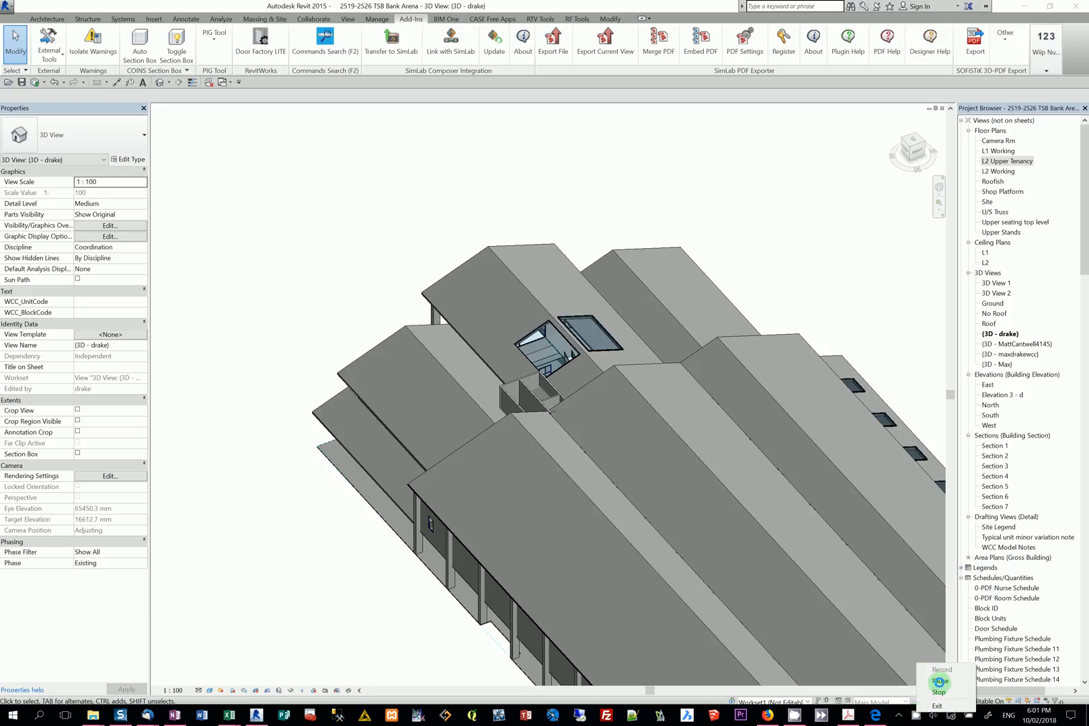
{"action": "left_click", "coordinate": [915, 716]}
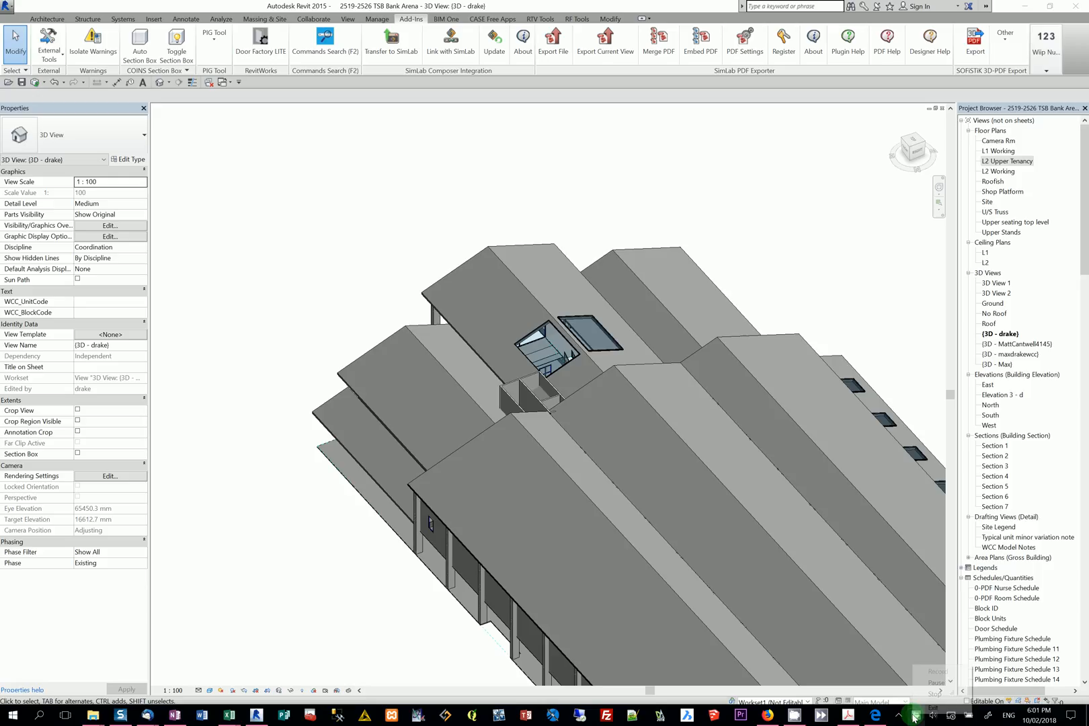
{"action": "left_click", "coordinate": [941, 684]}
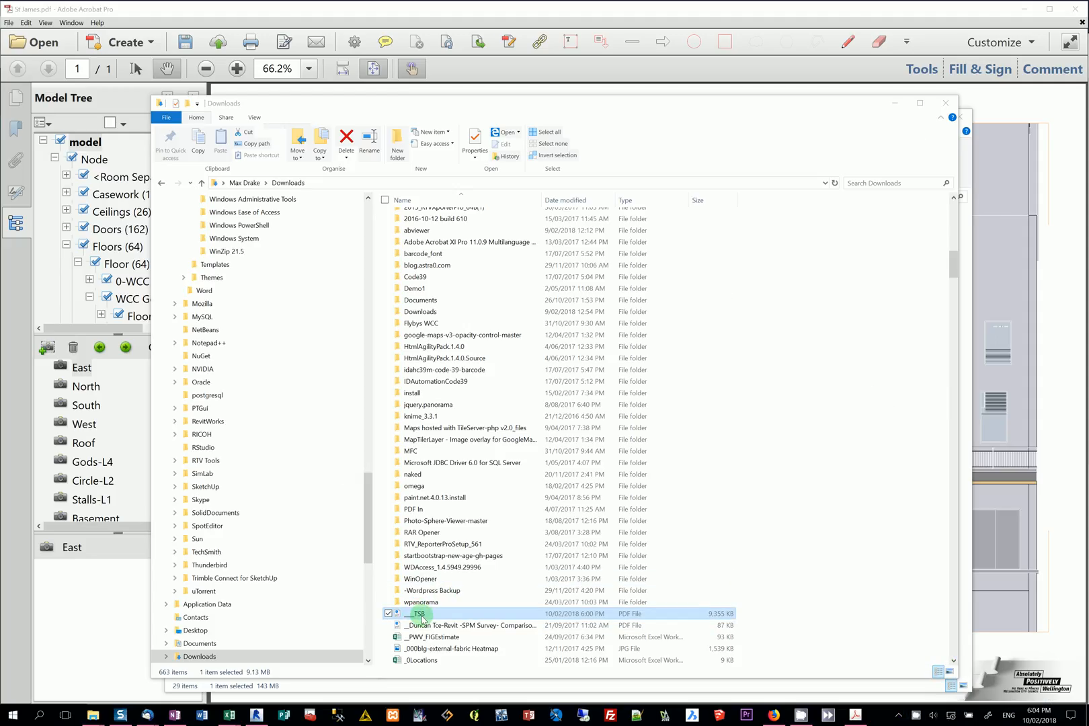
- Open the exported ___TSB PDF from the Downloads folder in File Explorer
{"action": "double_click", "coordinate": [421, 614]}
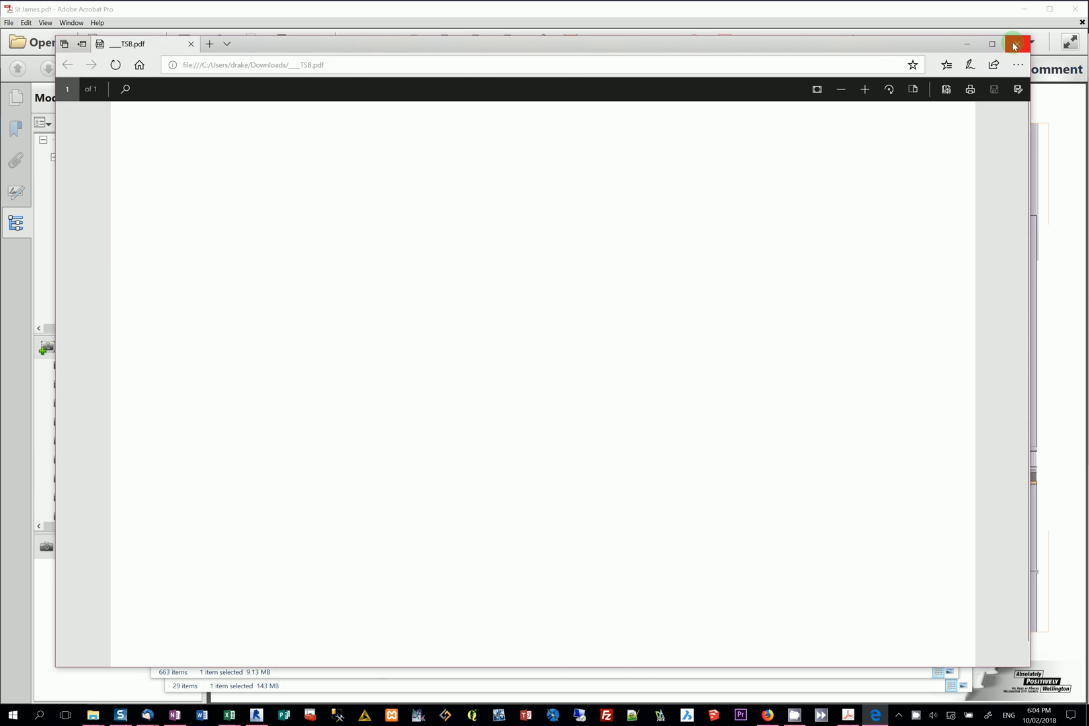
- Close the browser window showing the exported PDF and open the ___TSB file for editing in Adobe Acrobat
{"action": "left_click", "coordinate": [1016, 44]}
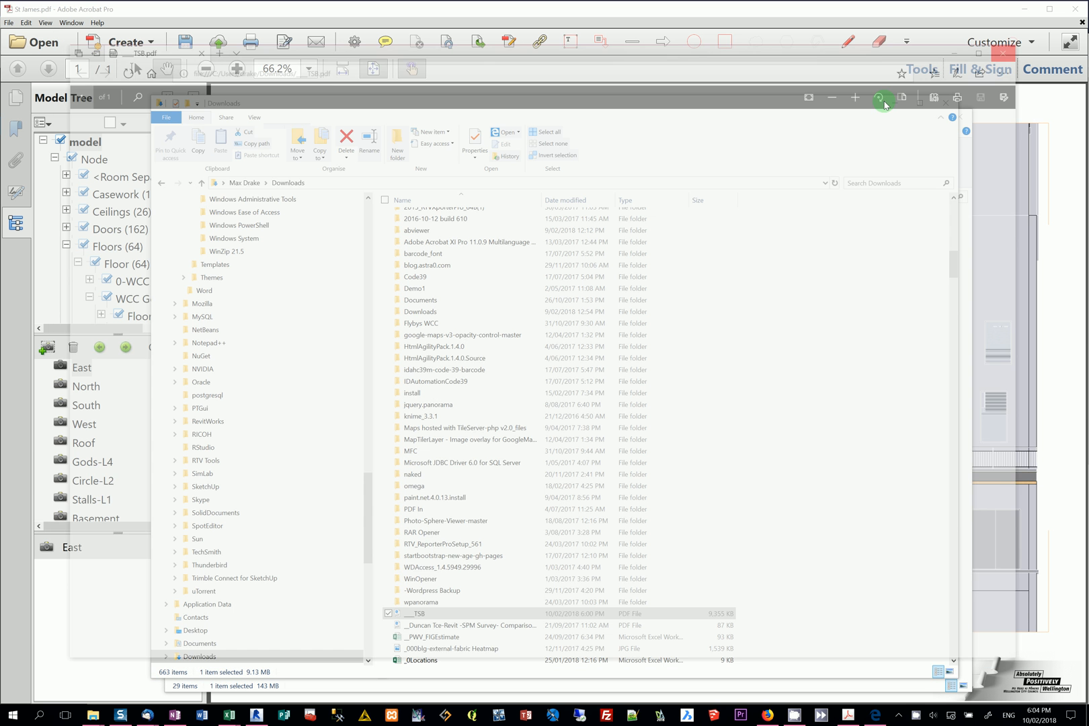
{"action": "right_click", "coordinate": [420, 620]}
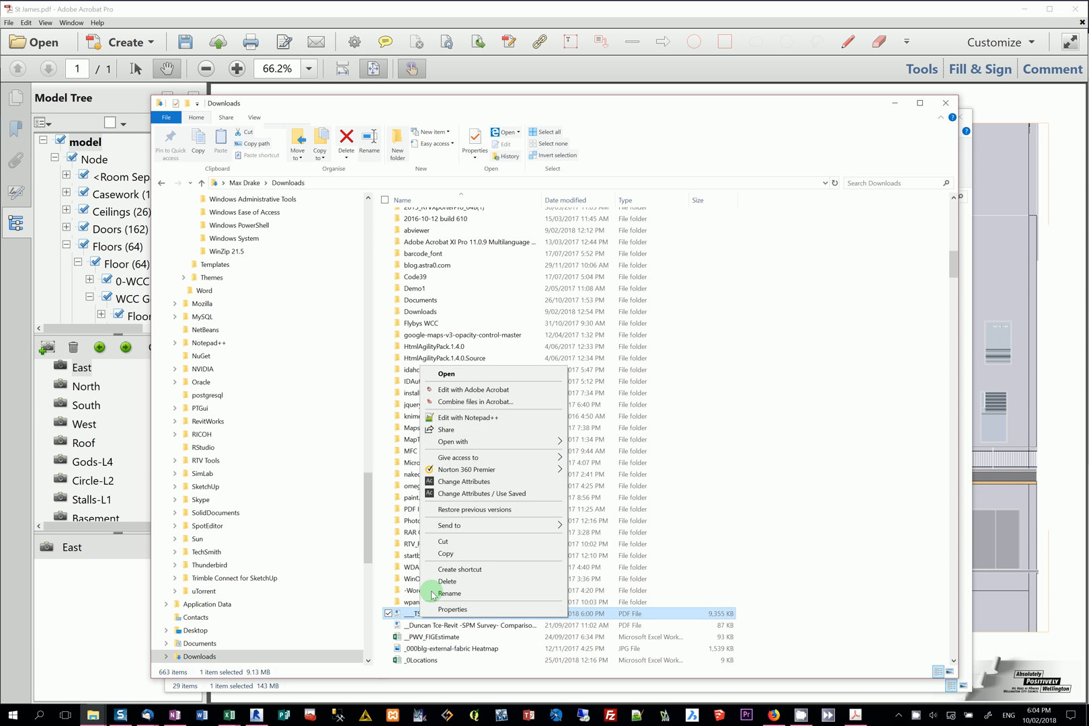
{"action": "left_click", "coordinate": [479, 391]}
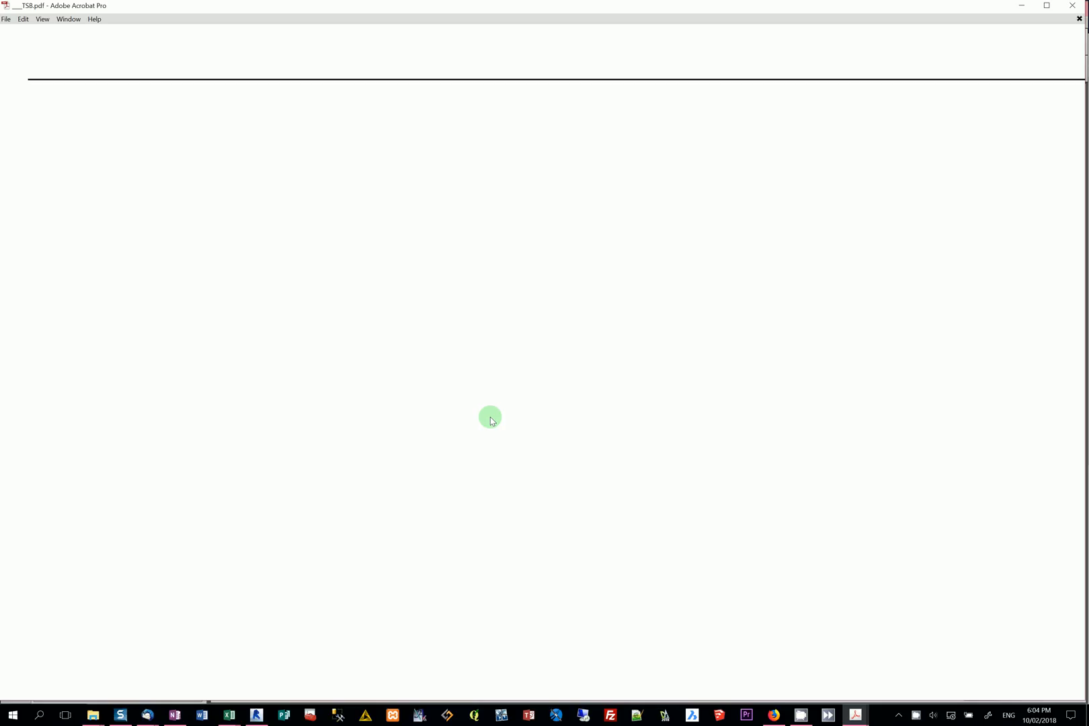
- Check the file size of the ___TSB PDF in the Downloads folder and minimize the folder window
{"action": "left_click", "coordinate": [92, 715]}
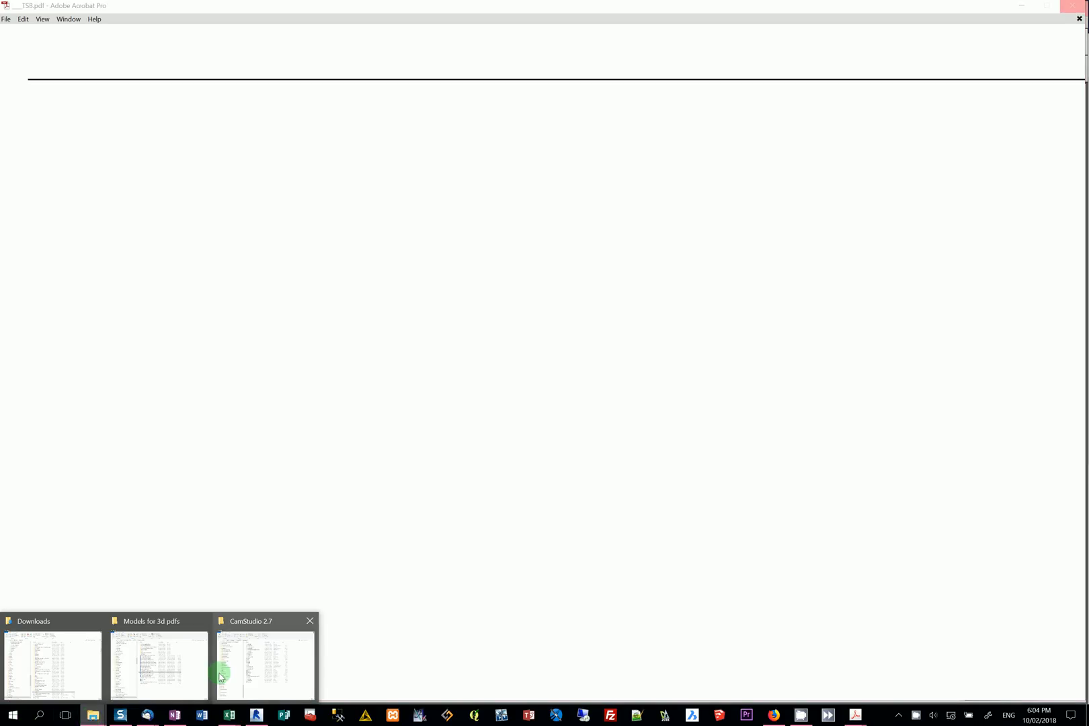
{"action": "mouse_move", "coordinate": [174, 677]}
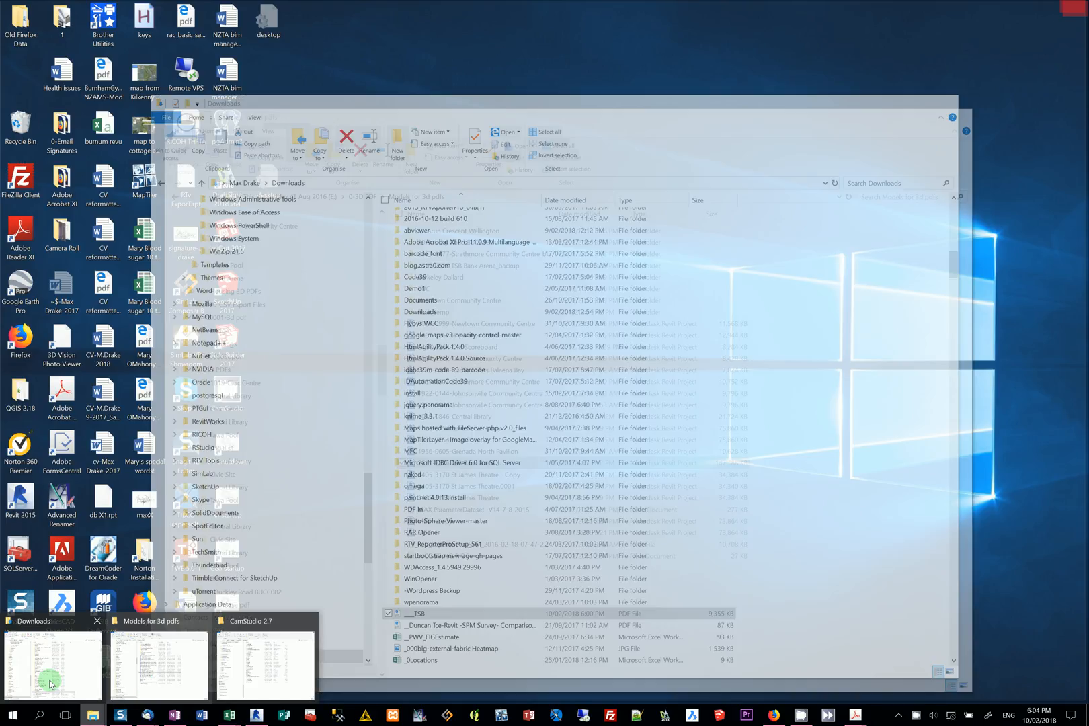
{"action": "left_click", "coordinate": [44, 676]}
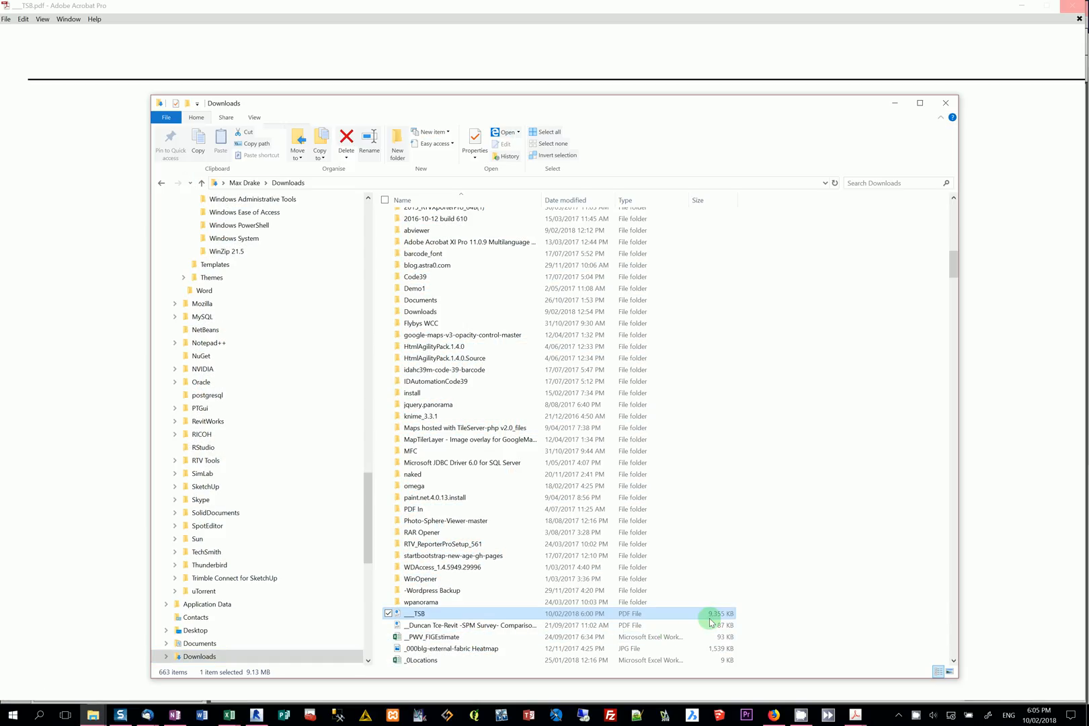
{"action": "left_click", "coordinate": [896, 104]}
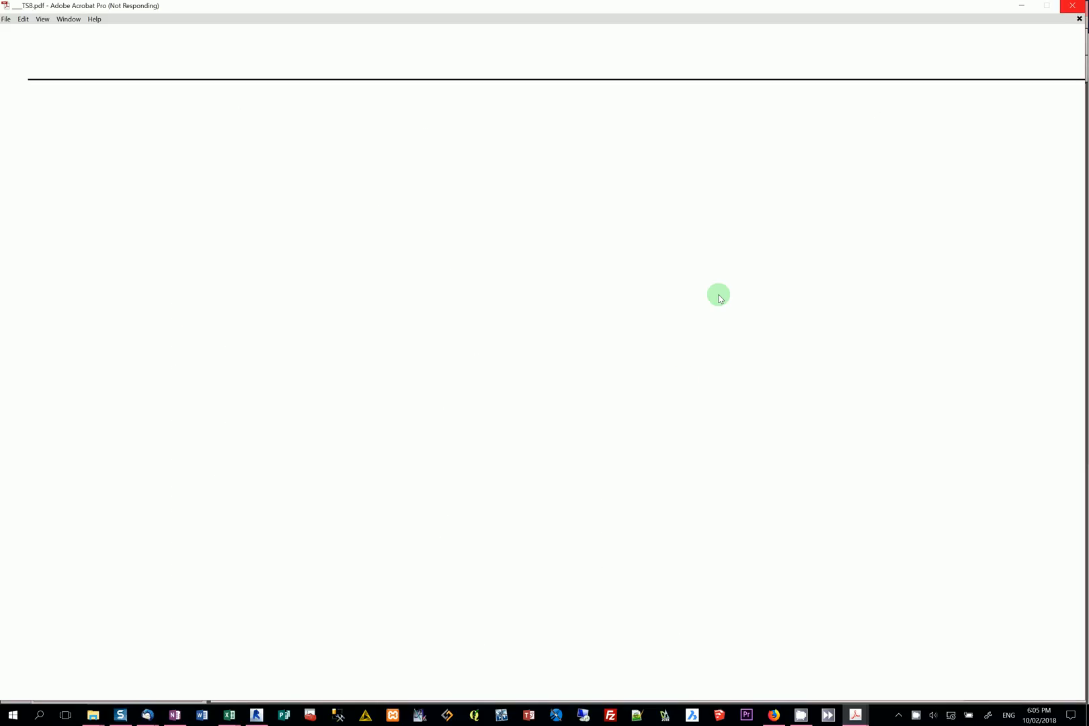
- Try to close the St James PDF and choose to wait for the program to respond
{"action": "left_click", "coordinate": [852, 718]}
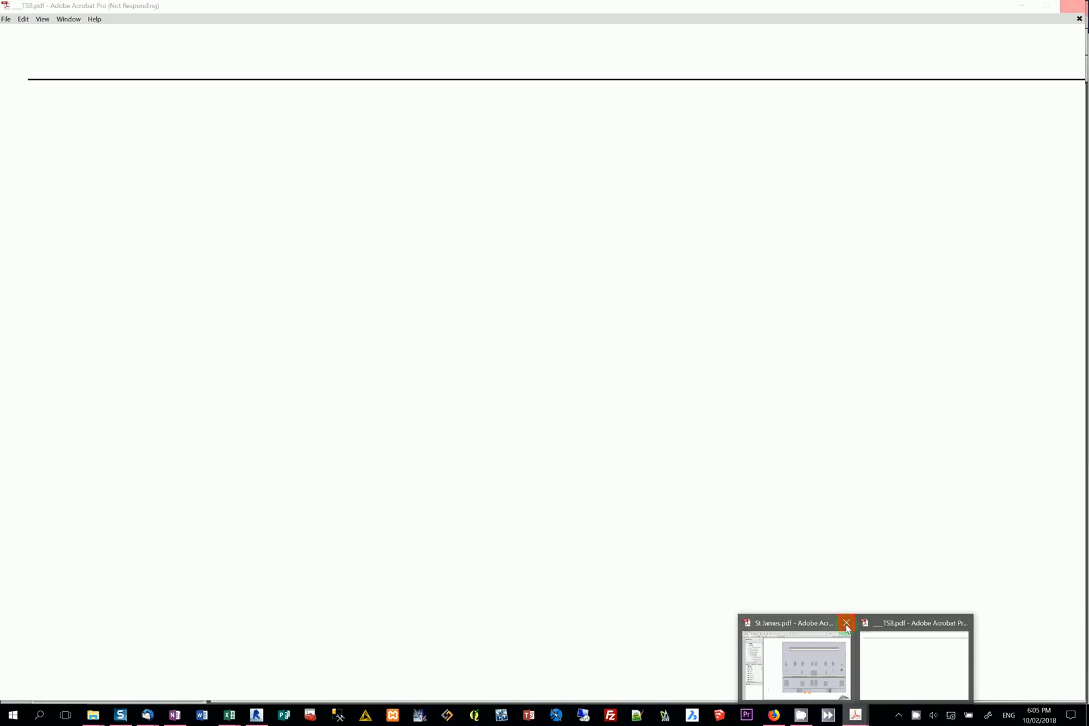
{"action": "left_click", "coordinate": [846, 625]}
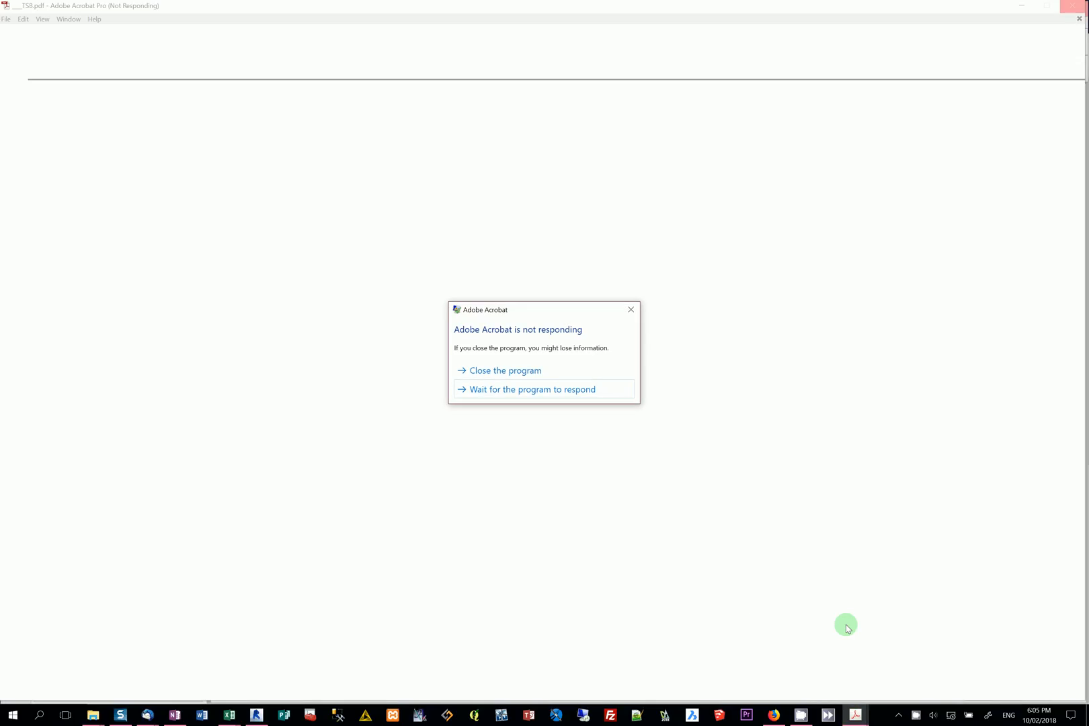
{"action": "left_click", "coordinate": [563, 395]}
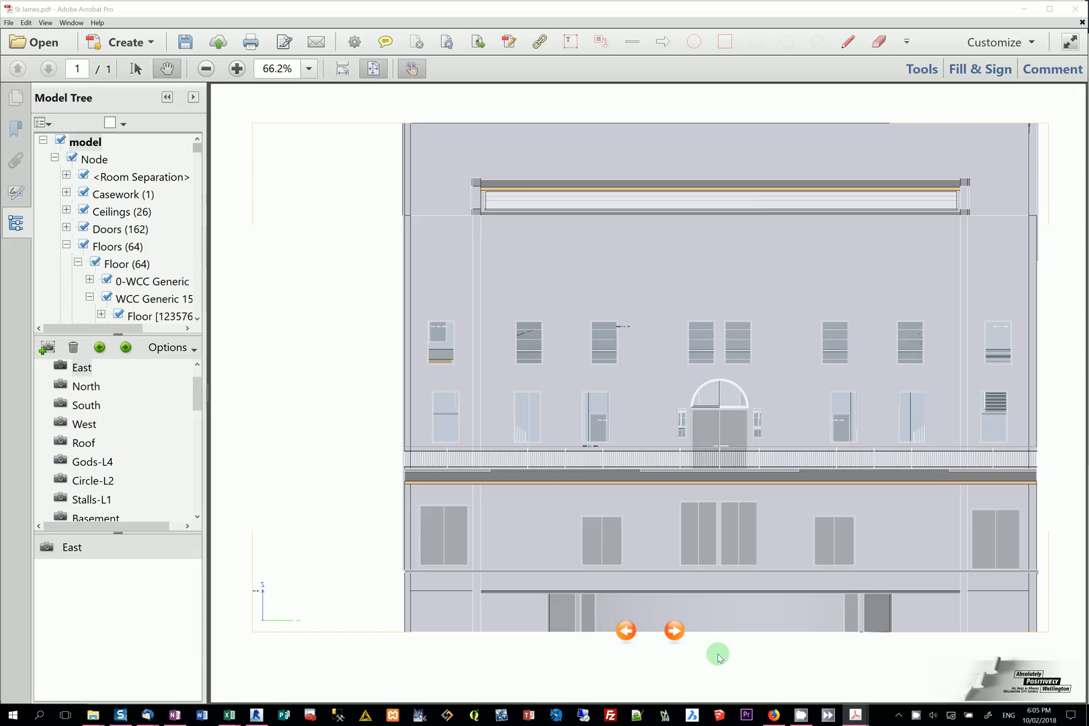
- Switch to the ___TSB PDF window and cancel the choice of how to edit its form
{"action": "mouse_move", "coordinate": [885, 704]}
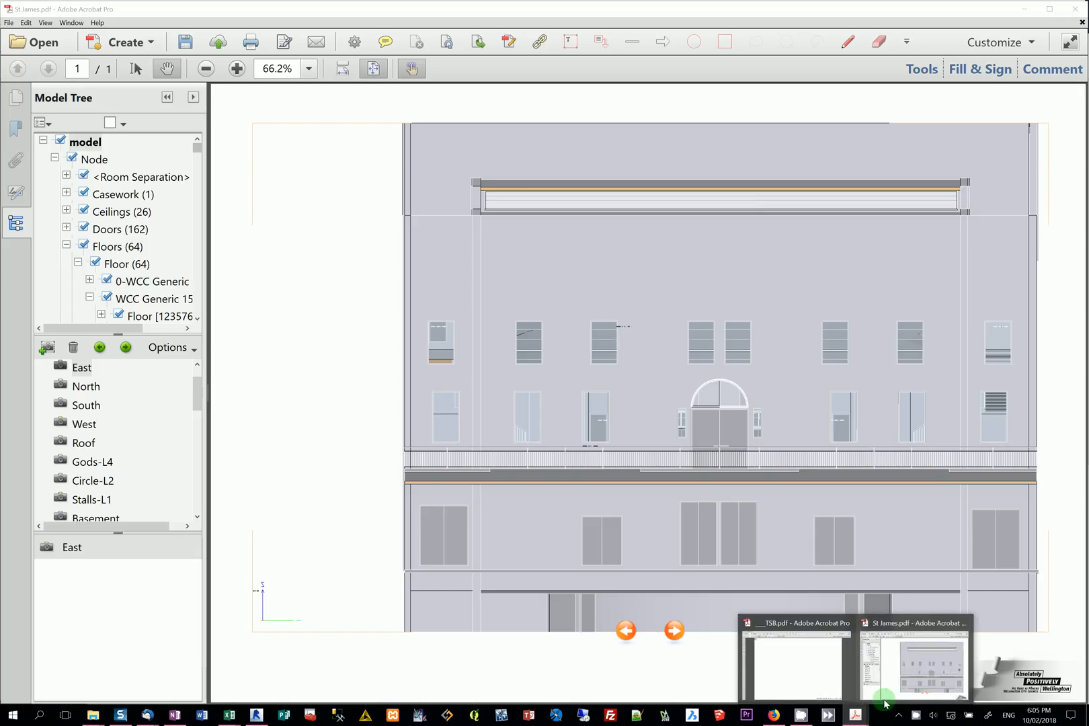
{"action": "left_click", "coordinate": [816, 682]}
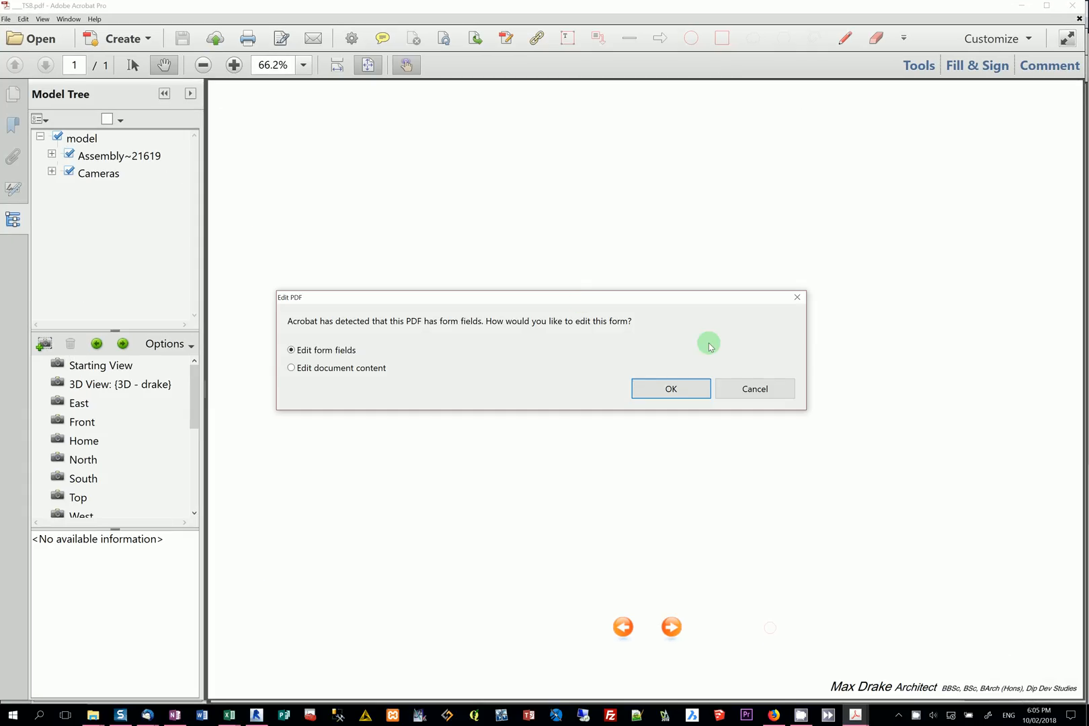
{"action": "left_click", "coordinate": [754, 386]}
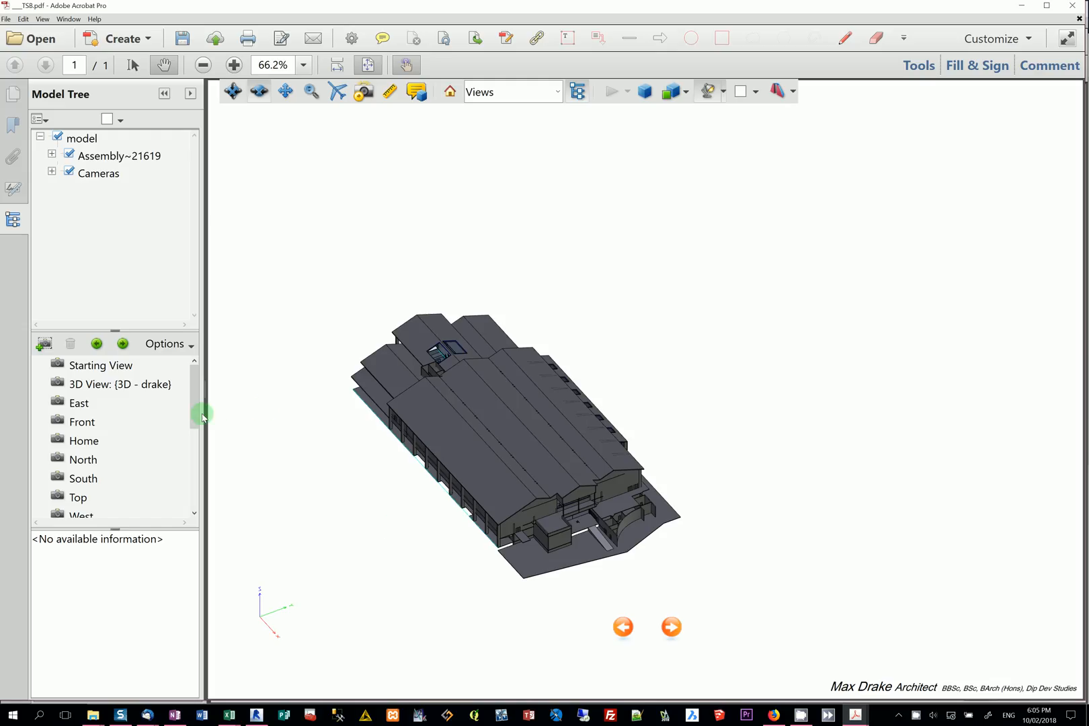
- Look through the exported camera views in the ___TSB PDF and display the Front view
{"action": "scroll", "coordinate": [182, 423], "scroll_direction": "down", "scroll_amount": 5}
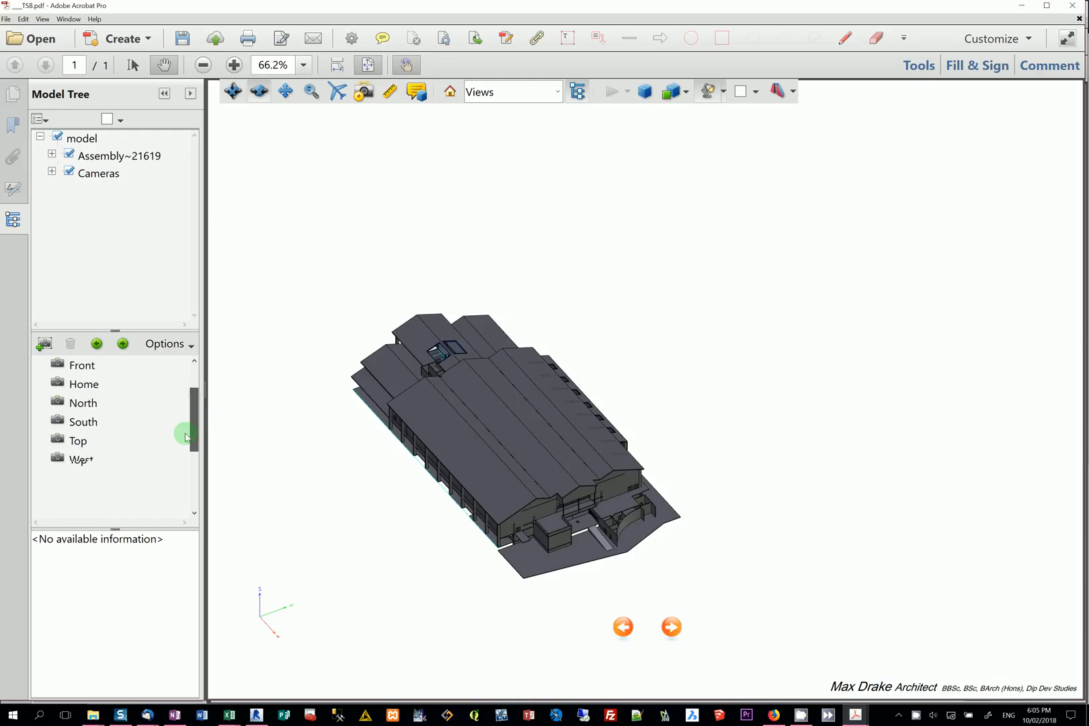
{"action": "left_click_drag", "start_coordinate": [193, 427], "coordinate": [193, 412]}
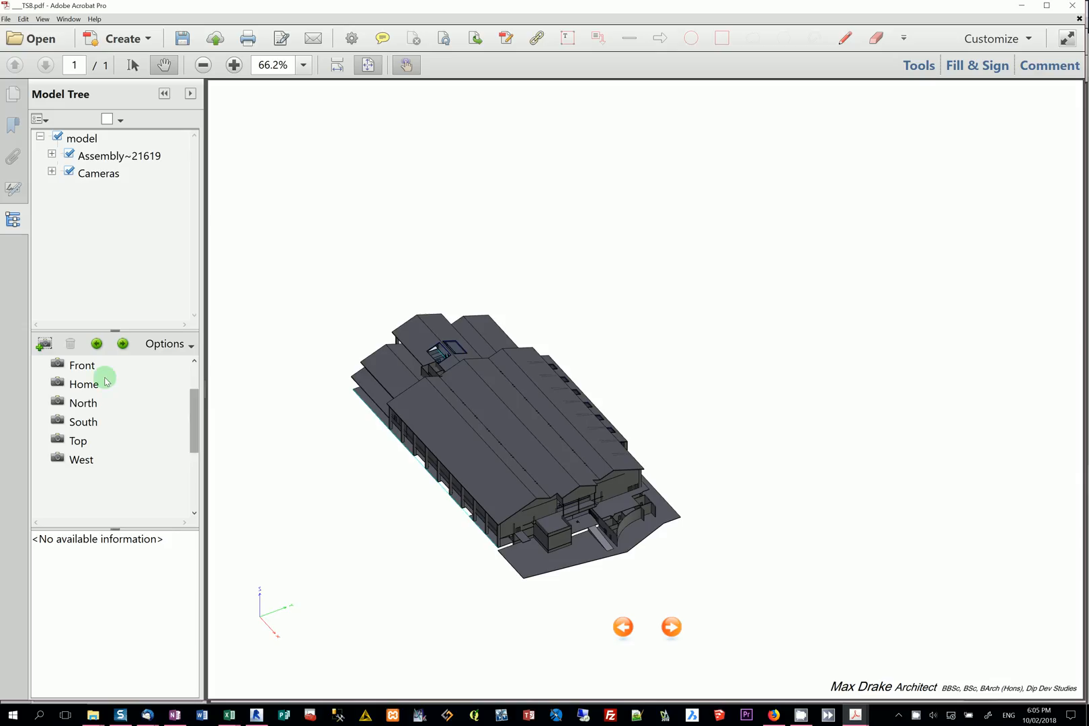
{"action": "left_click", "coordinate": [84, 365]}
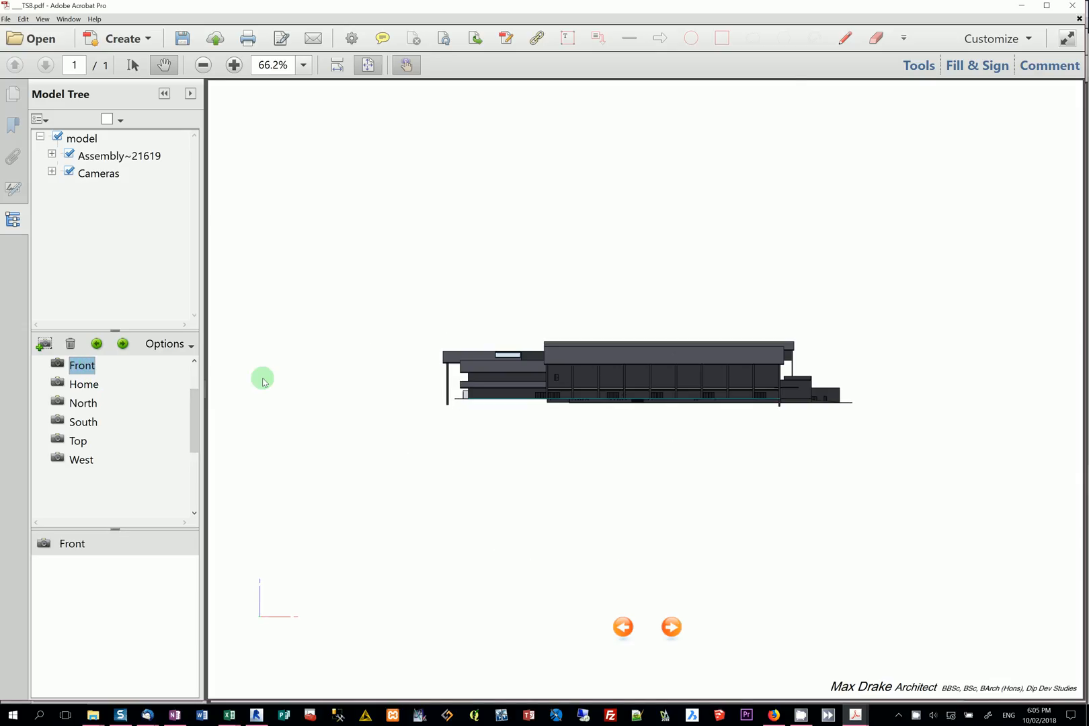
- Display the Home view, reframe the building larger on the page, and check the available render modes
{"action": "left_click", "coordinate": [84, 384]}
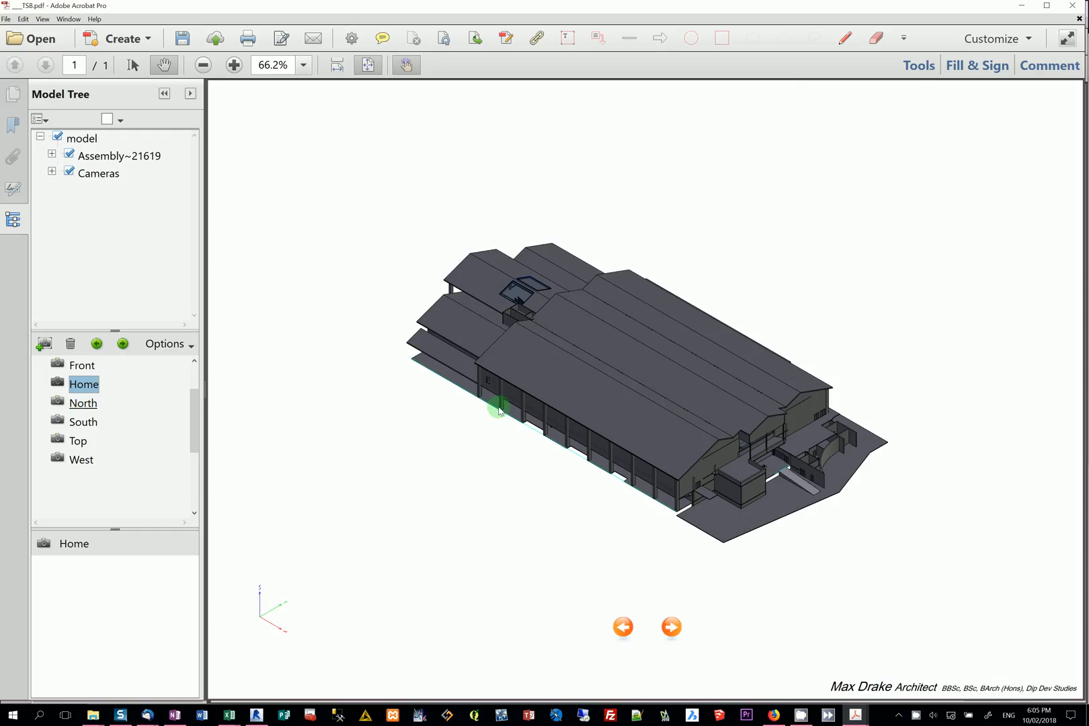
{"action": "left_click", "coordinate": [555, 490]}
{"action": "mouse_move", "coordinate": [560, 490]}
{"action": "left_mouse_down"}
{"action": "mouse_move", "coordinate": [554, 462]}
{"action": "mouse_move", "coordinate": [572, 471]}
{"action": "mouse_move", "coordinate": [585, 440]}
{"action": "mouse_move", "coordinate": [572, 495]}
{"action": "mouse_move", "coordinate": [605, 447]}
{"action": "left_mouse_up"}
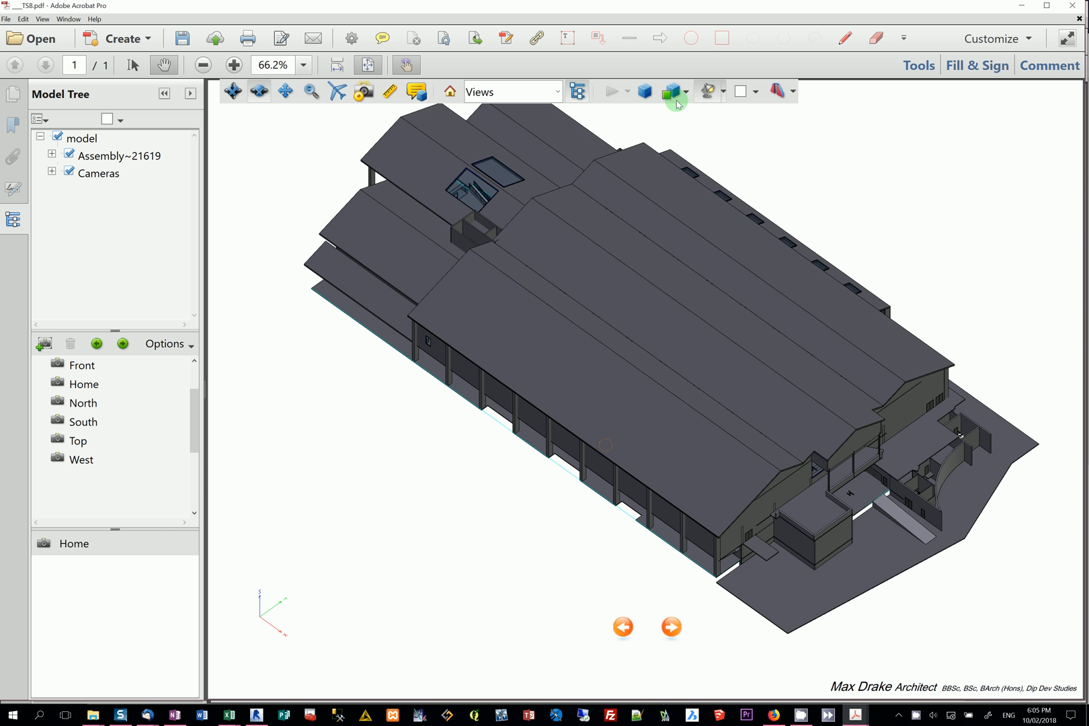
{"action": "left_click", "coordinate": [676, 94]}
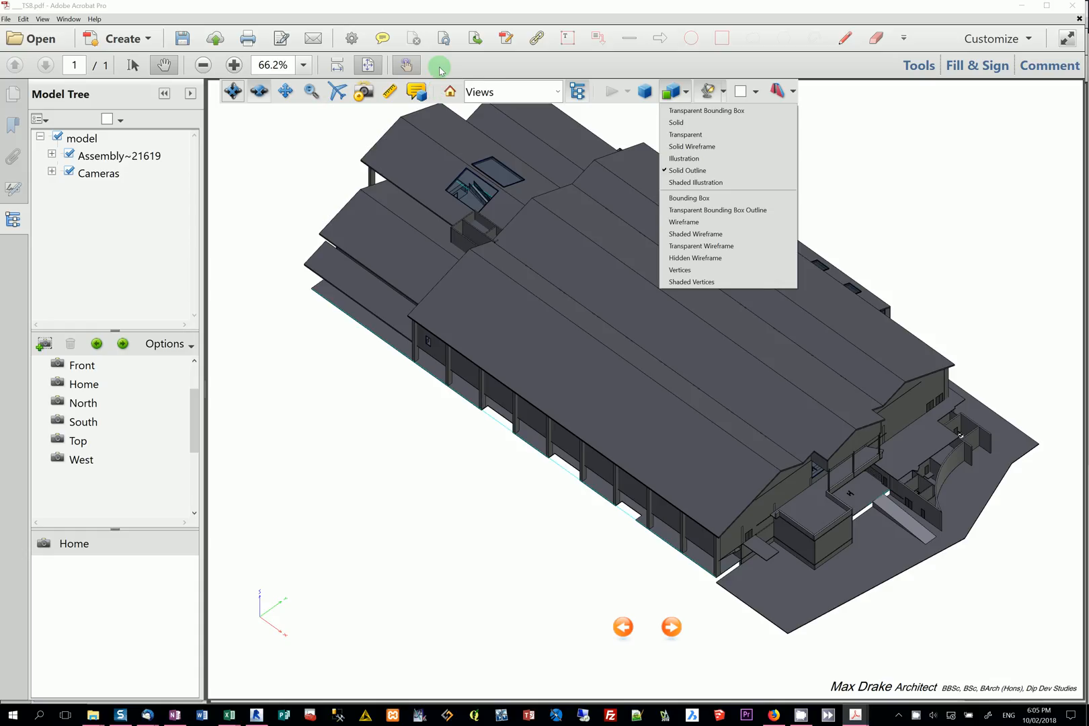
- Save the current isometric display of the building as a new view named 3D
{"action": "left_click", "coordinate": [557, 91]}
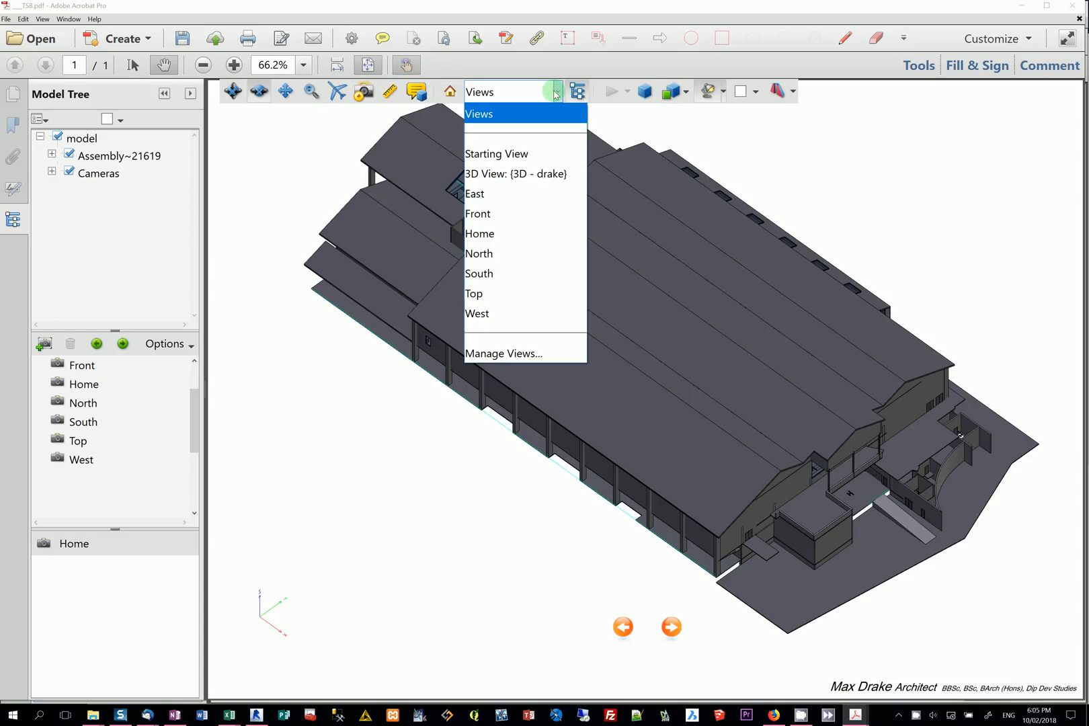
{"action": "left_click", "coordinate": [503, 353]}
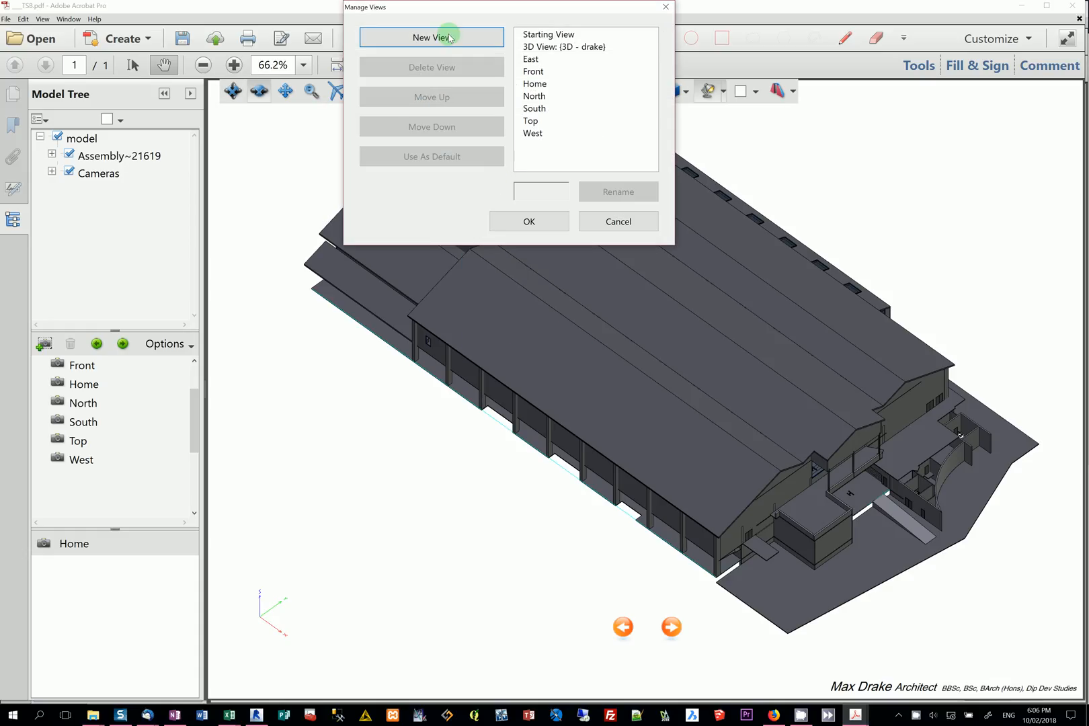
{"action": "left_click", "coordinate": [449, 38]}
{"action": "left_click", "coordinate": [544, 204]}
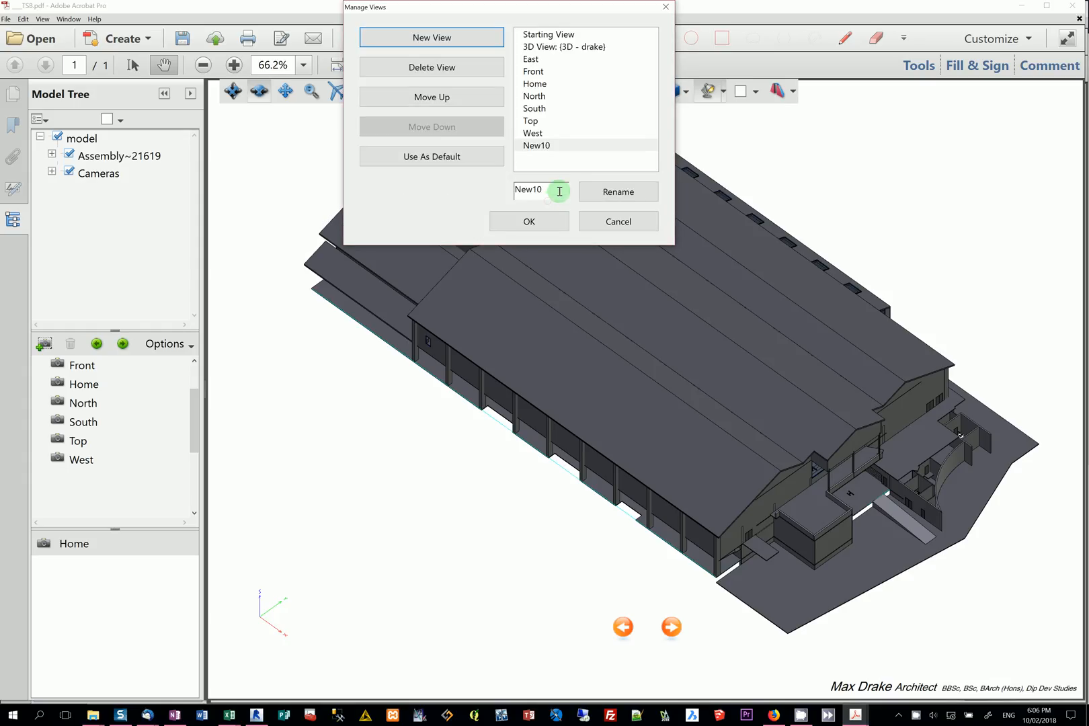
{"action": "double_click", "coordinate": [559, 192]}
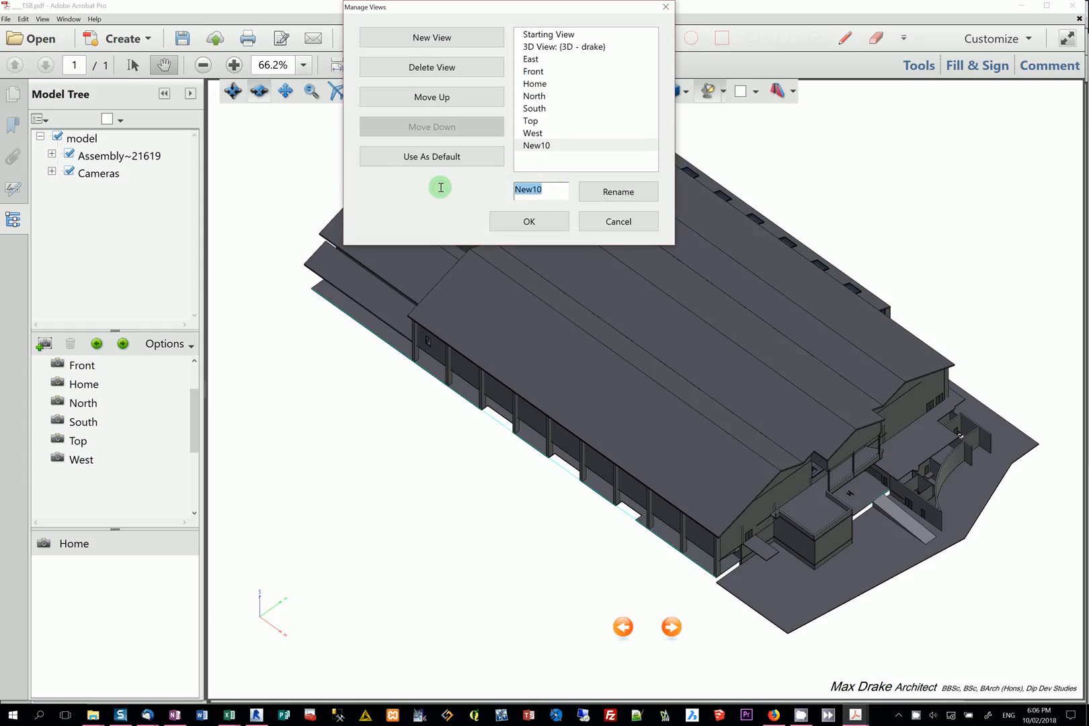
{"action": "type", "text": "3D"}
{"action": "left_click", "coordinate": [634, 191]}
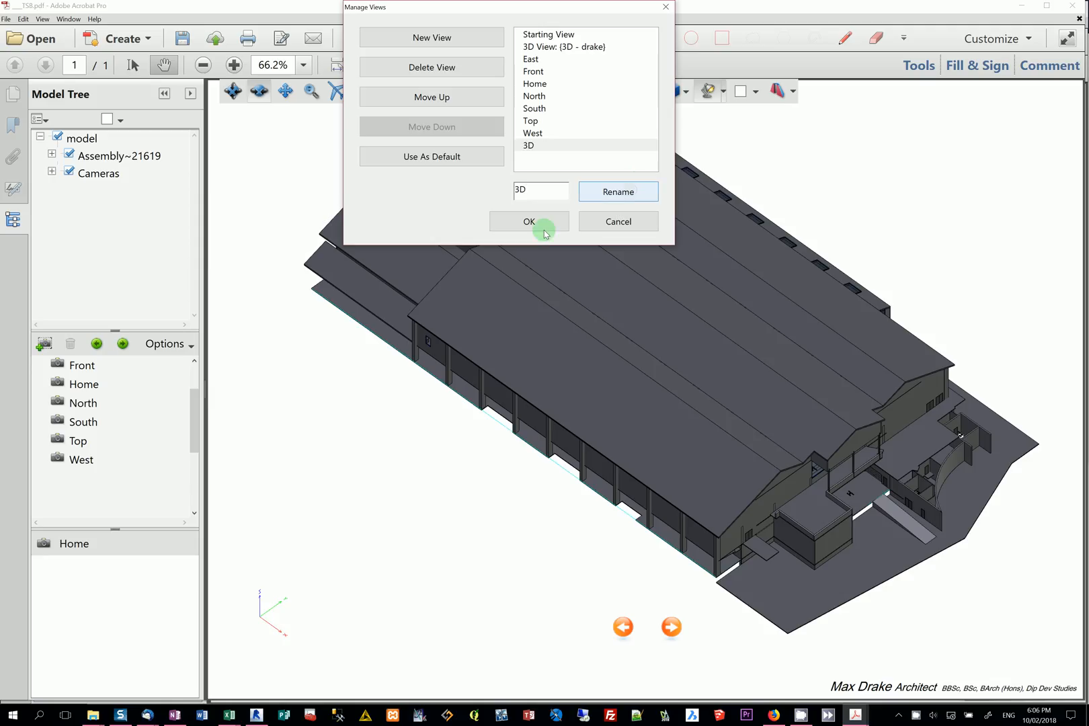
{"action": "left_click", "coordinate": [549, 222]}
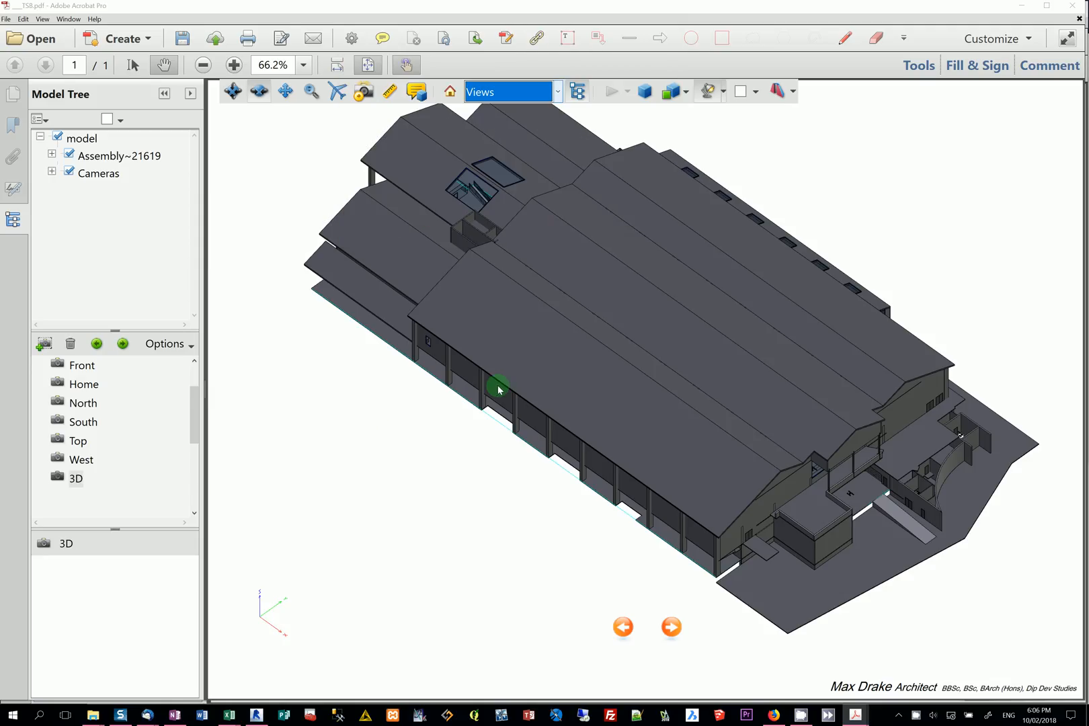
- Display the Top view, rotate the building until its long side is horizontal, and enlarge it on the page
{"action": "left_click_drag", "start_coordinate": [193, 408], "coordinate": [195, 361]}
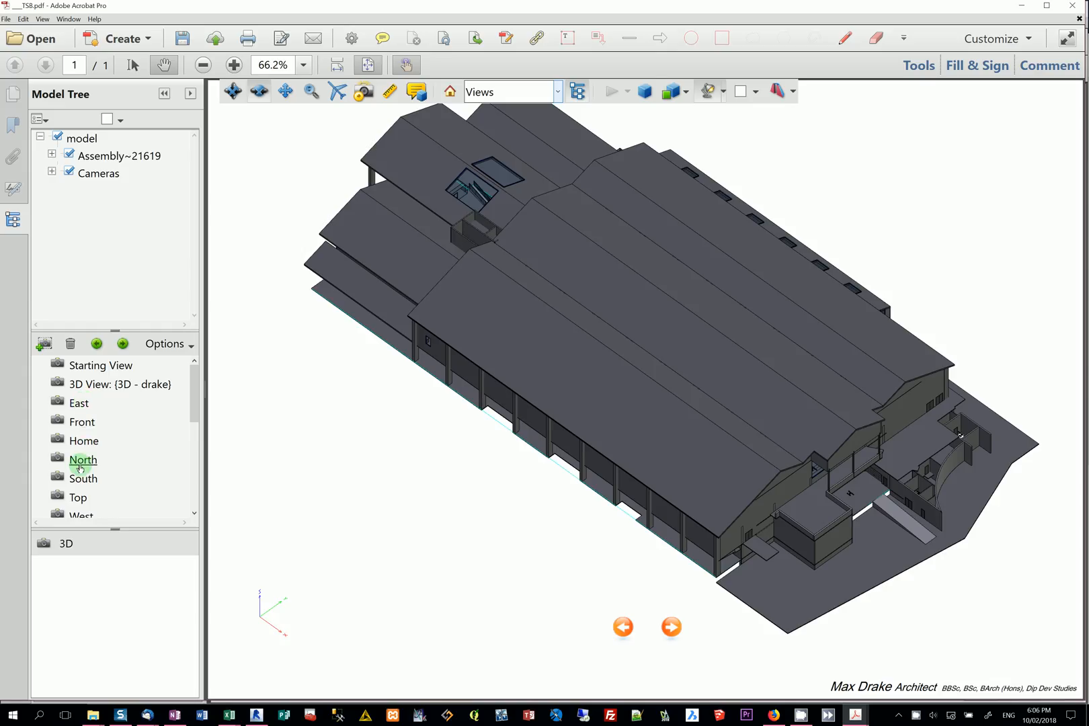
{"action": "left_click", "coordinate": [80, 497]}
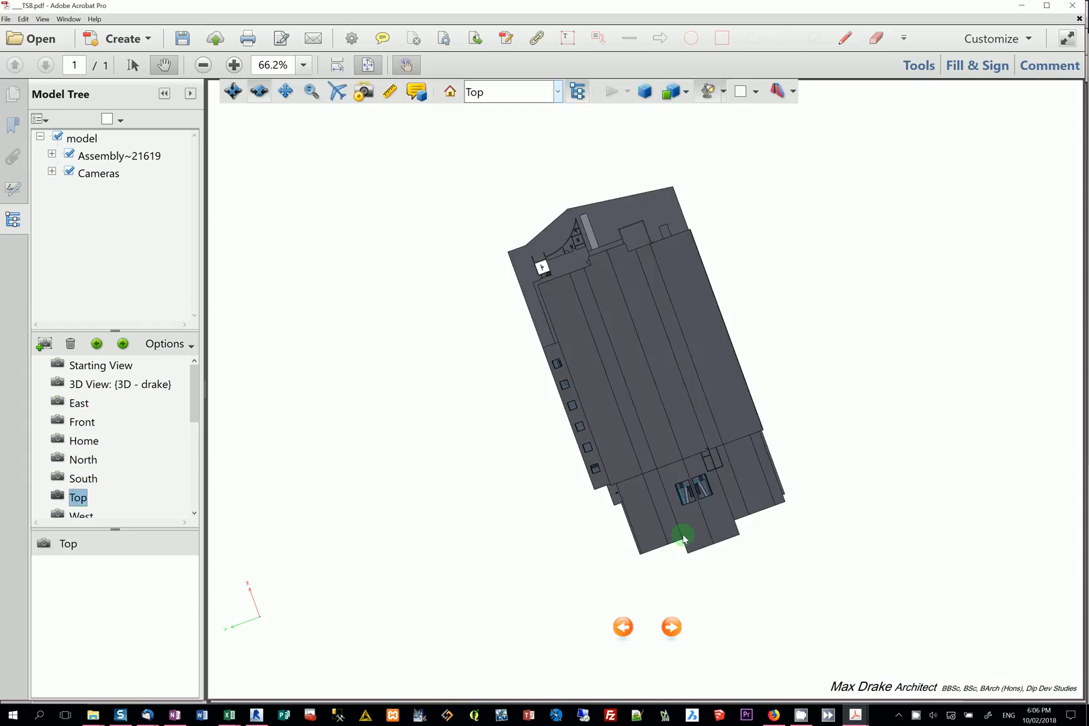
{"action": "left_click_drag", "start_coordinate": [683, 535], "coordinate": [649, 416]}
{"action": "left_click", "coordinate": [648, 416]}
{"action": "scroll", "coordinate": [651, 411], "scroll_direction": "up", "scroll_amount": 2}
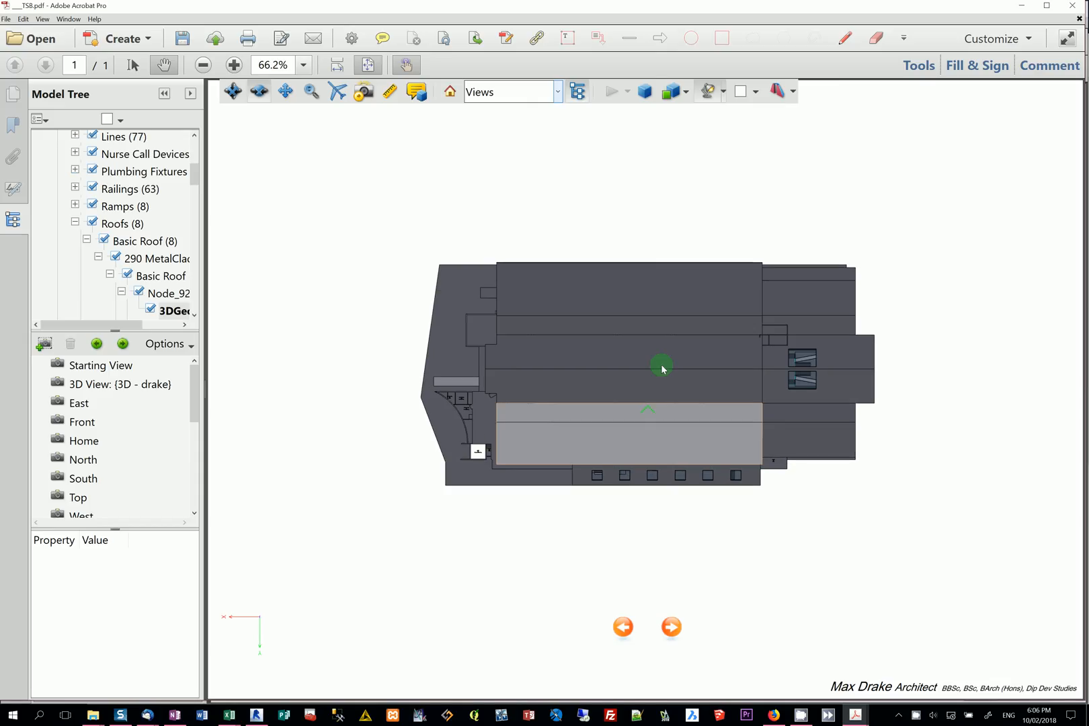
{"action": "scroll", "coordinate": [660, 367], "scroll_direction": "up", "scroll_amount": 2}
{"action": "scroll", "coordinate": [661, 367], "scroll_direction": "up", "scroll_amount": 4}
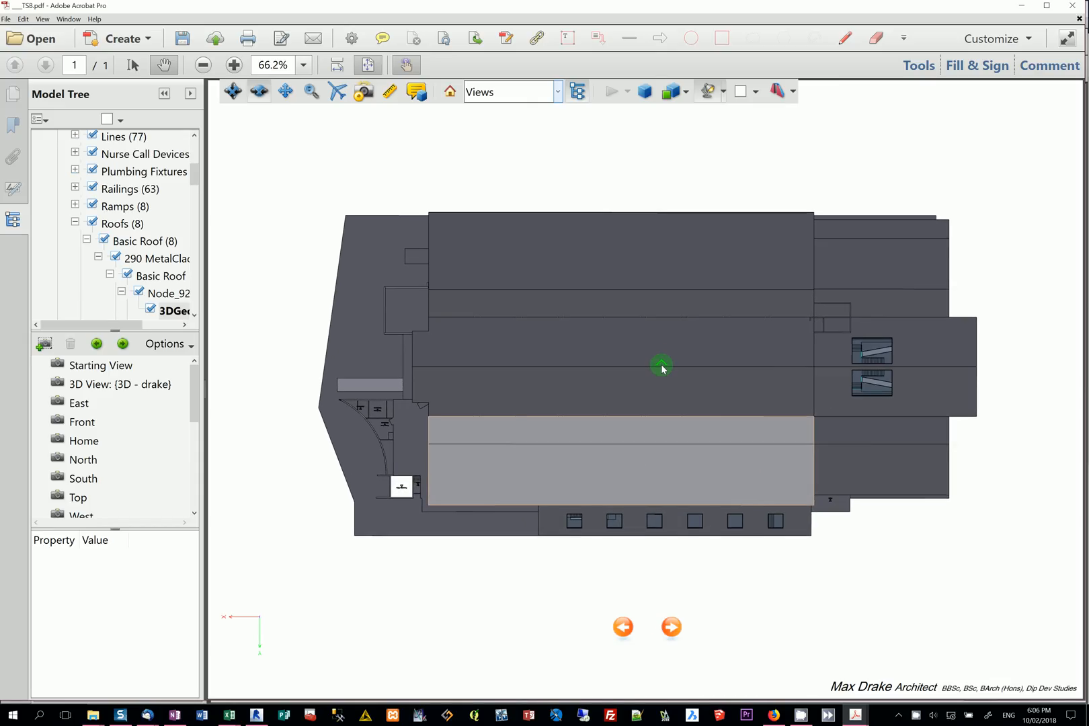
- Add the levelled top display as a new view with all display settings included and name it Roof Plan
{"action": "left_click", "coordinate": [558, 92]}
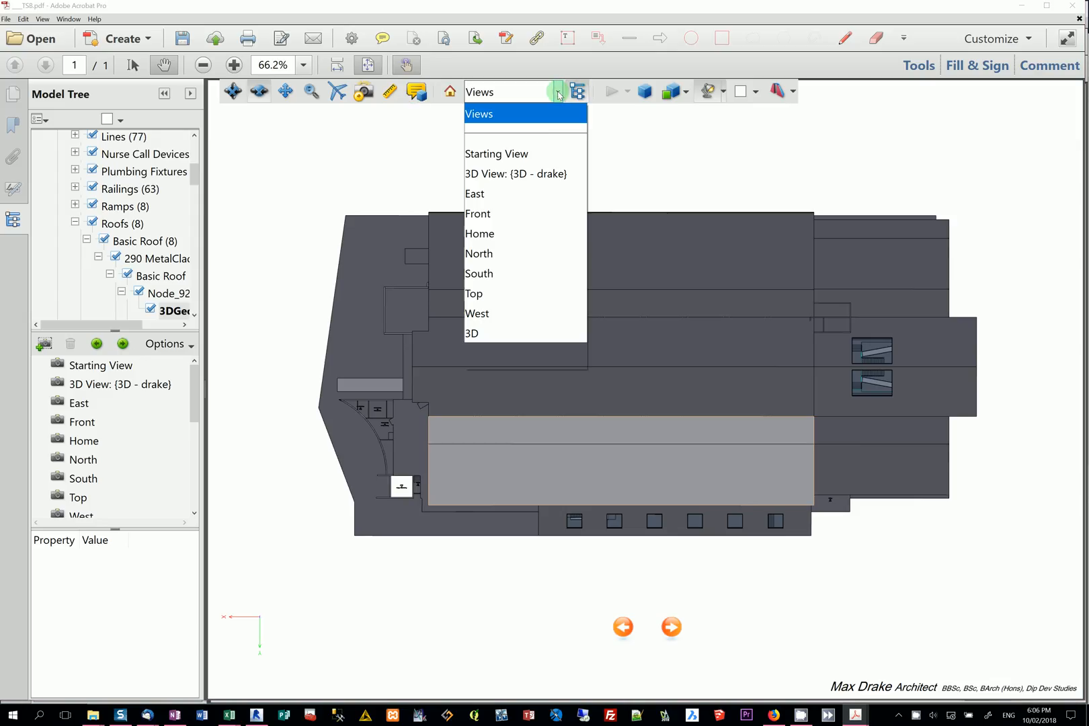
{"action": "left_click", "coordinate": [522, 372]}
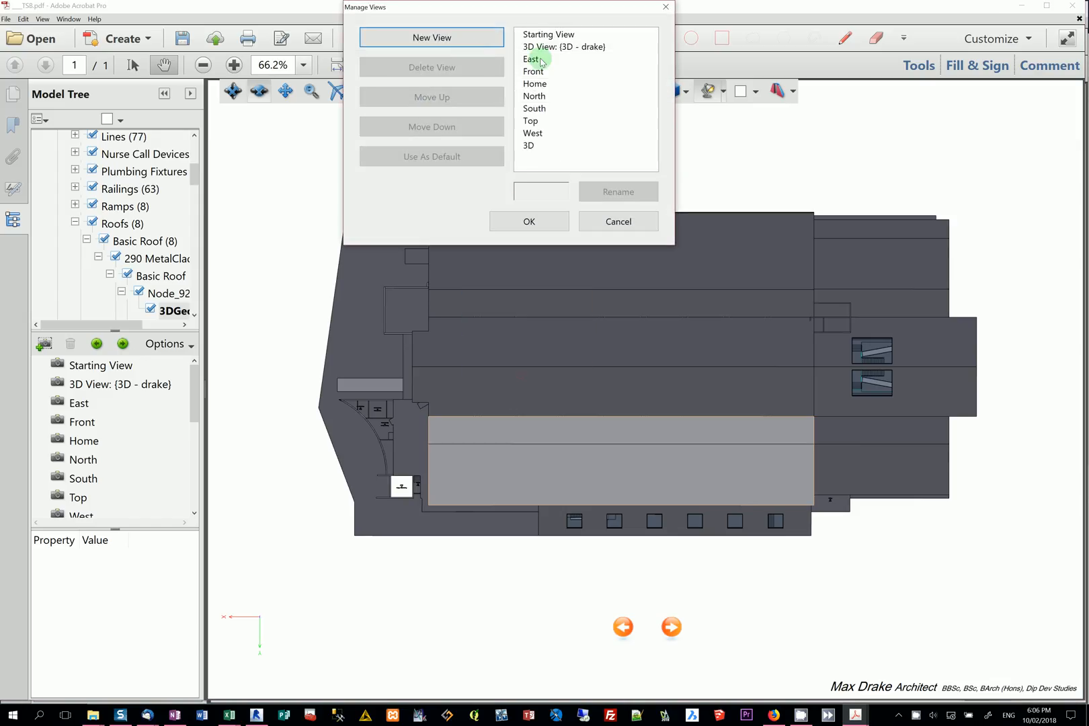
{"action": "left_click", "coordinate": [448, 38]}
{"action": "left_click", "coordinate": [549, 206]}
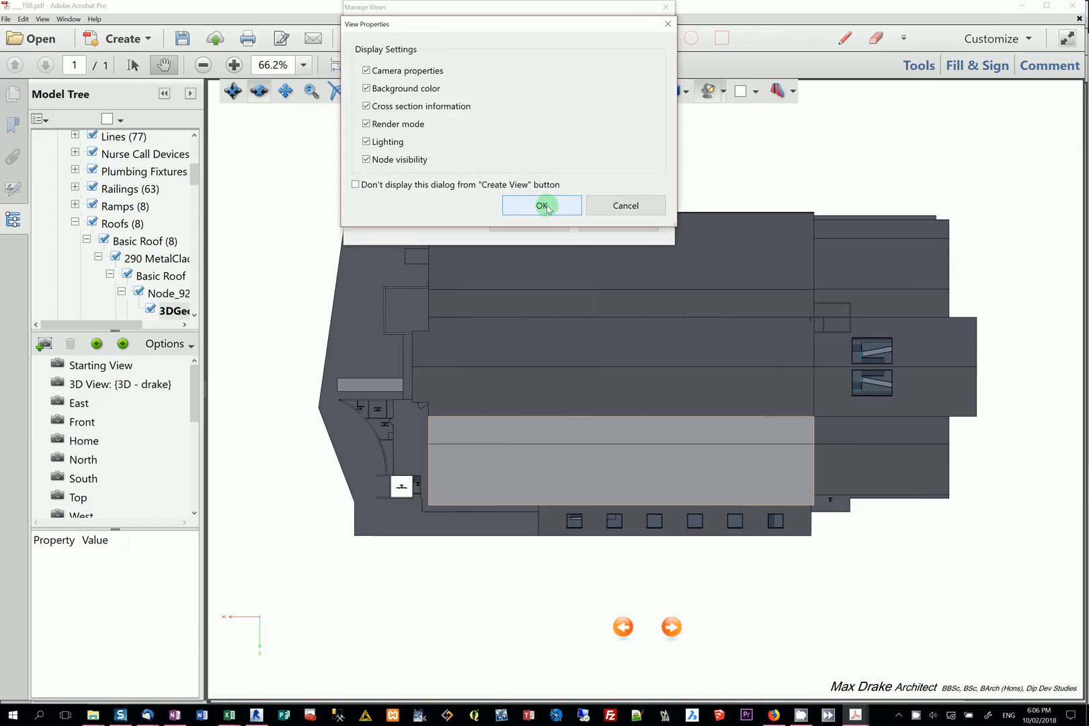
{"action": "left_click_drag", "start_coordinate": [553, 192], "coordinate": [443, 194]}
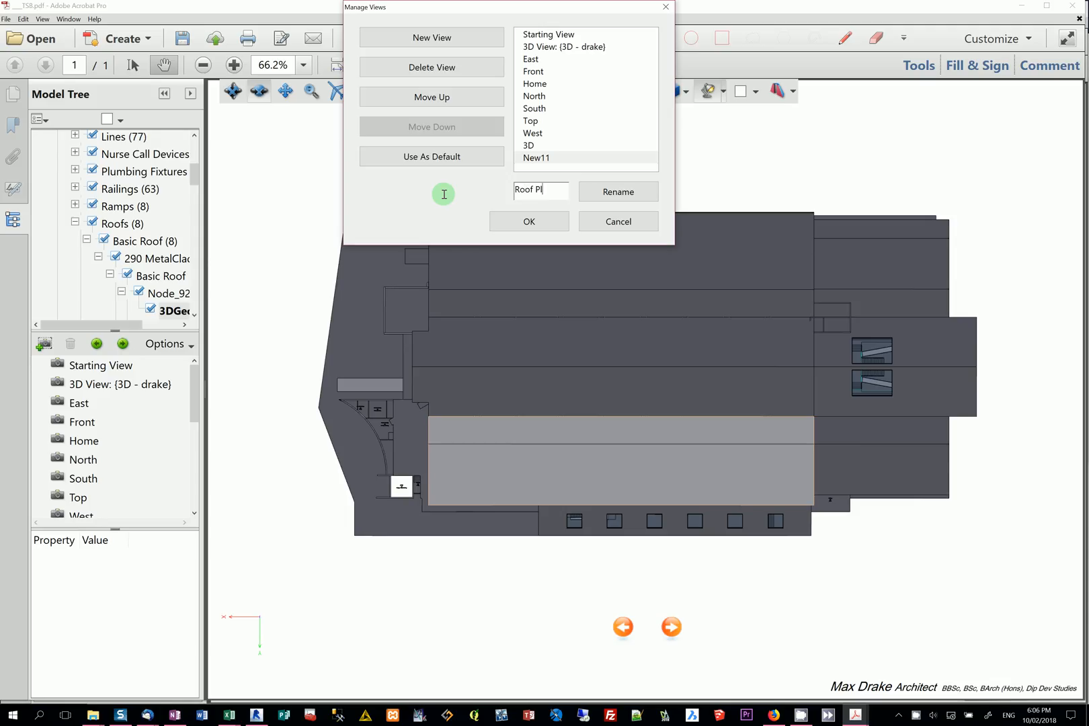
{"action": "type", "text": "n"}
{"action": "left_click", "coordinate": [617, 192]}
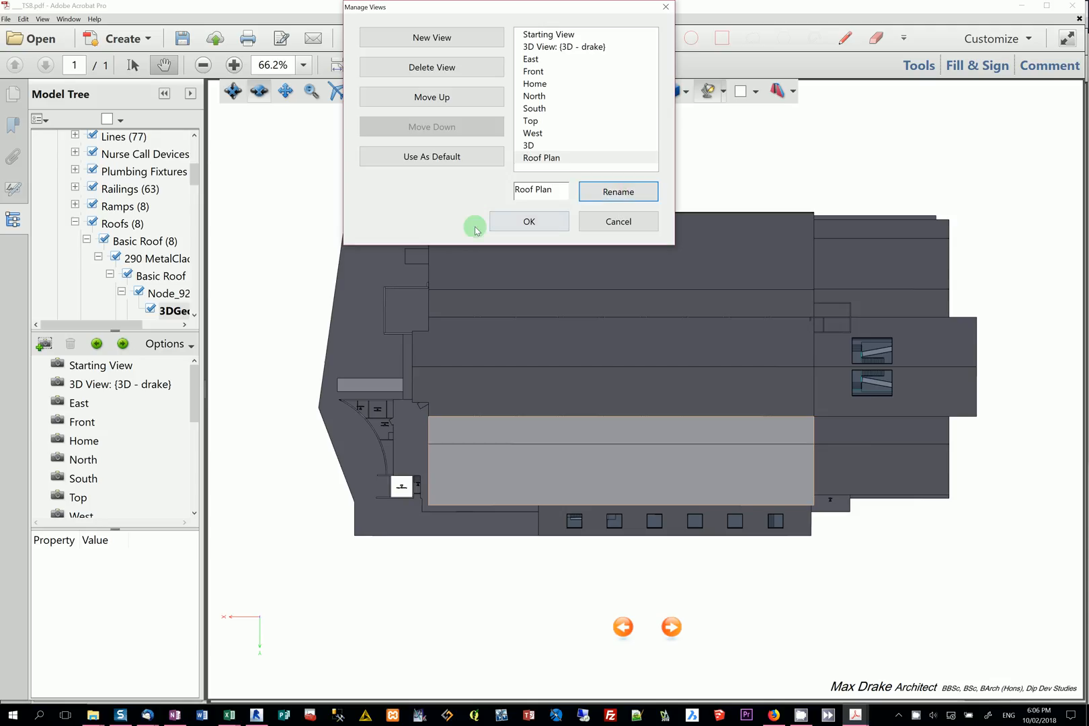
- Delete the exported user-specific 3D View and the Starting View from the saved views, and make the view named 3D the default
{"action": "left_click", "coordinate": [541, 47]}
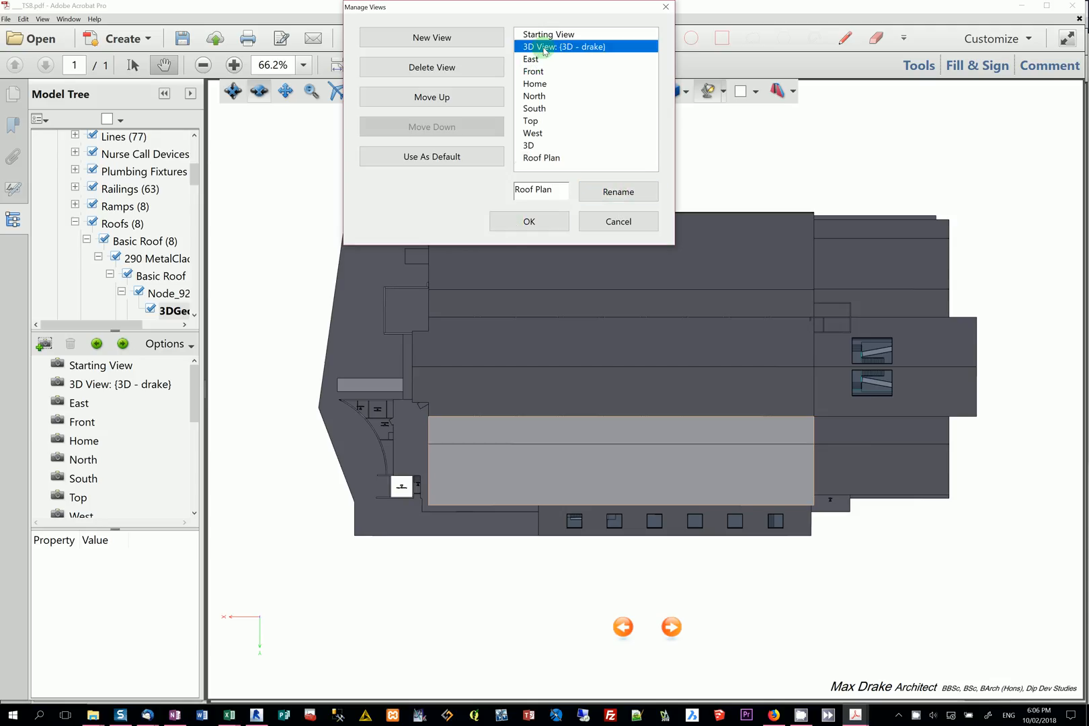
{"action": "left_click", "coordinate": [440, 64]}
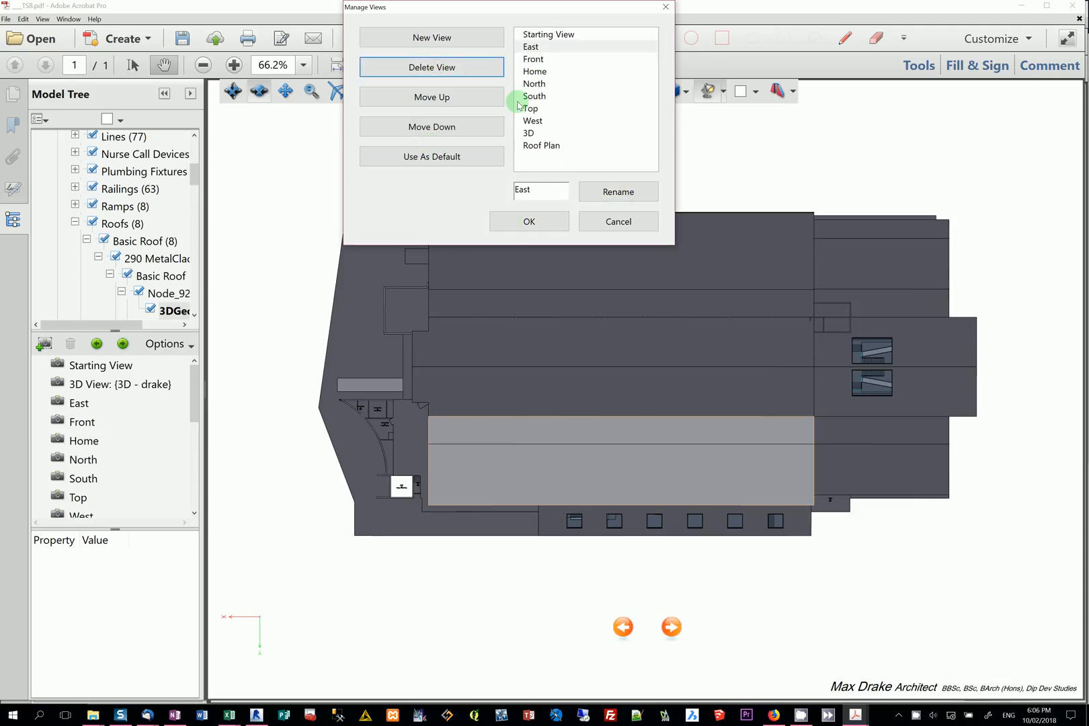
{"action": "left_click", "coordinate": [543, 135]}
{"action": "left_click", "coordinate": [417, 154]}
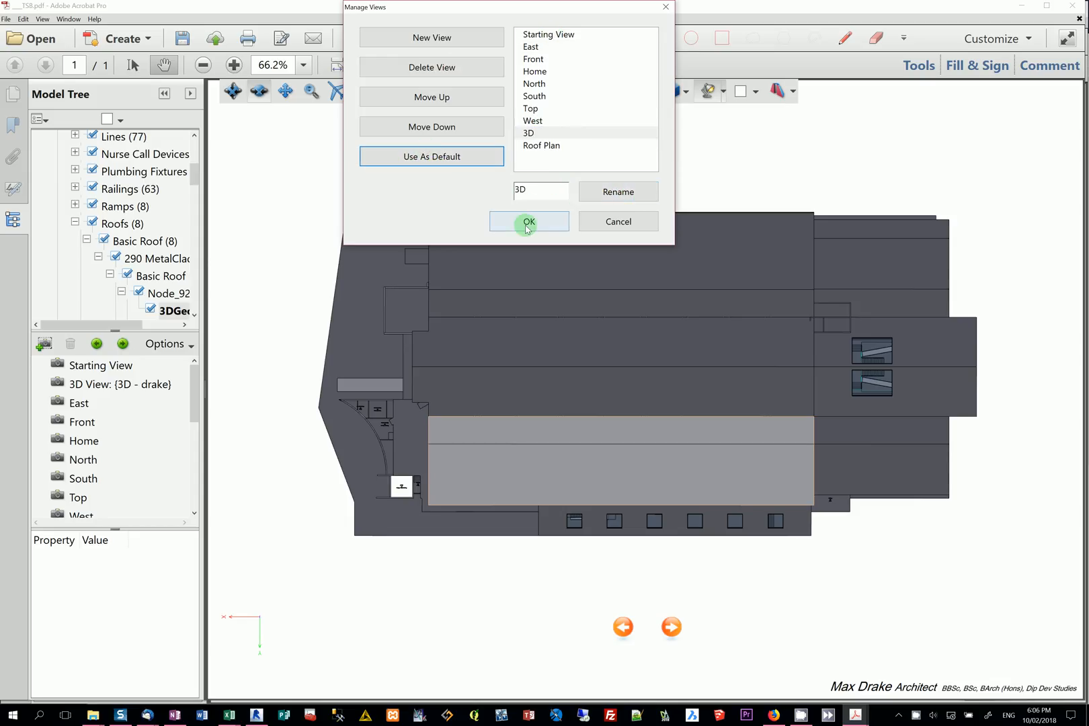
{"action": "left_click", "coordinate": [536, 36]}
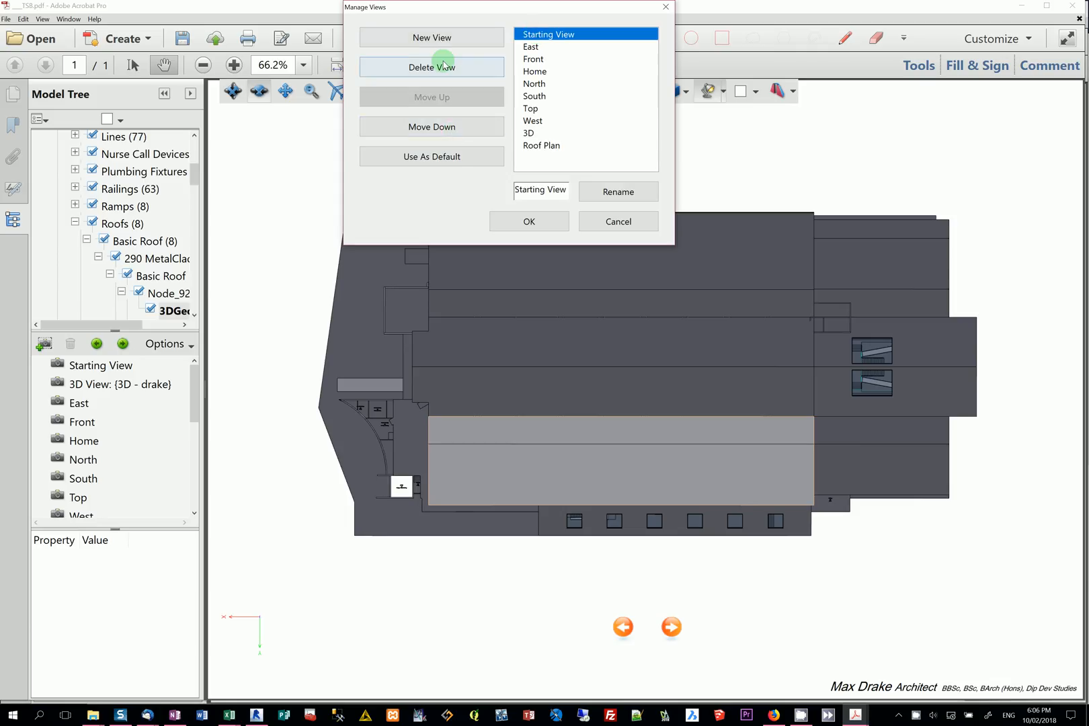
{"action": "left_click", "coordinate": [443, 65]}
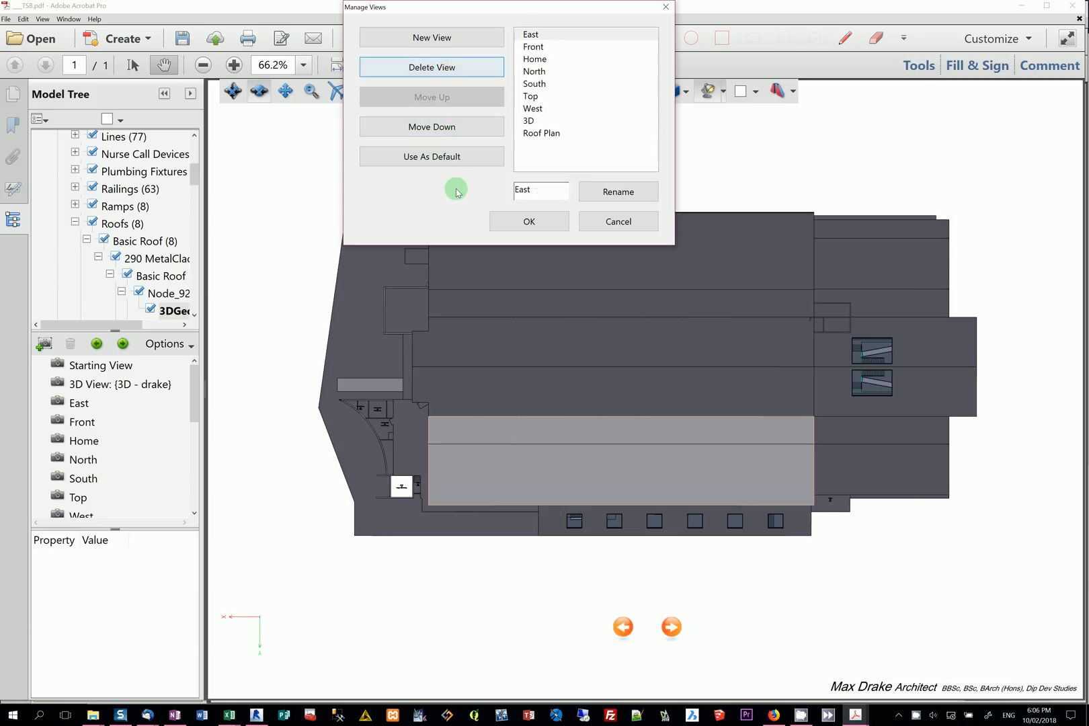
{"action": "left_click", "coordinate": [538, 221]}
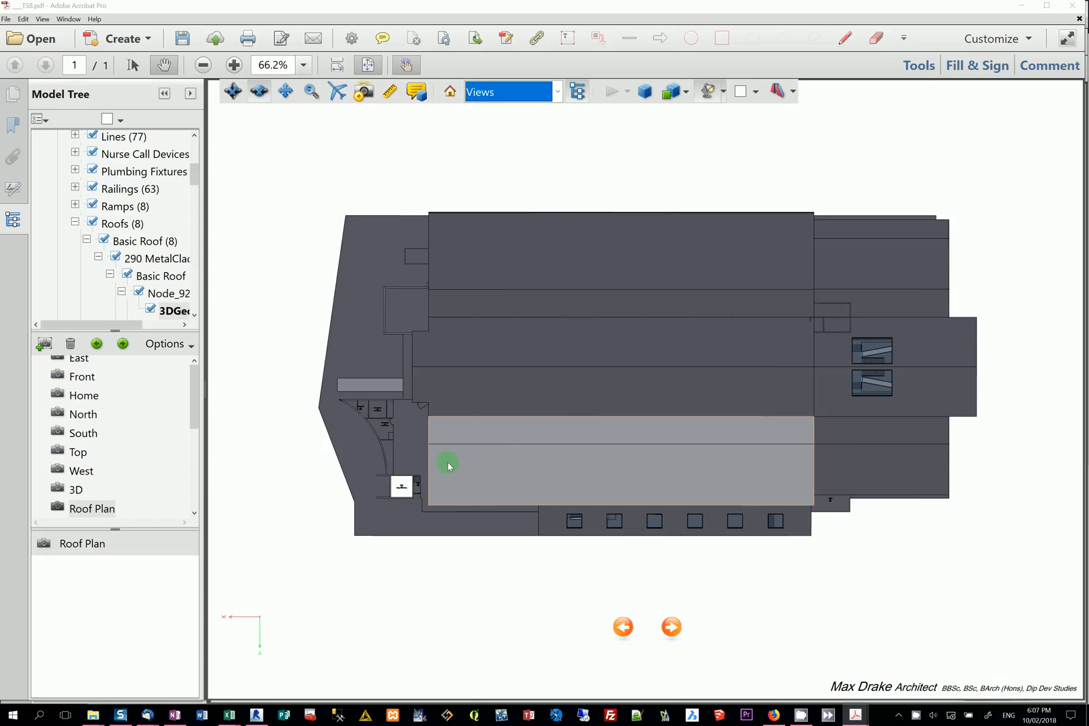
- Select the first skylight window in the row along the lower roof edge and examine its element properties
{"action": "left_click", "coordinate": [409, 597]}
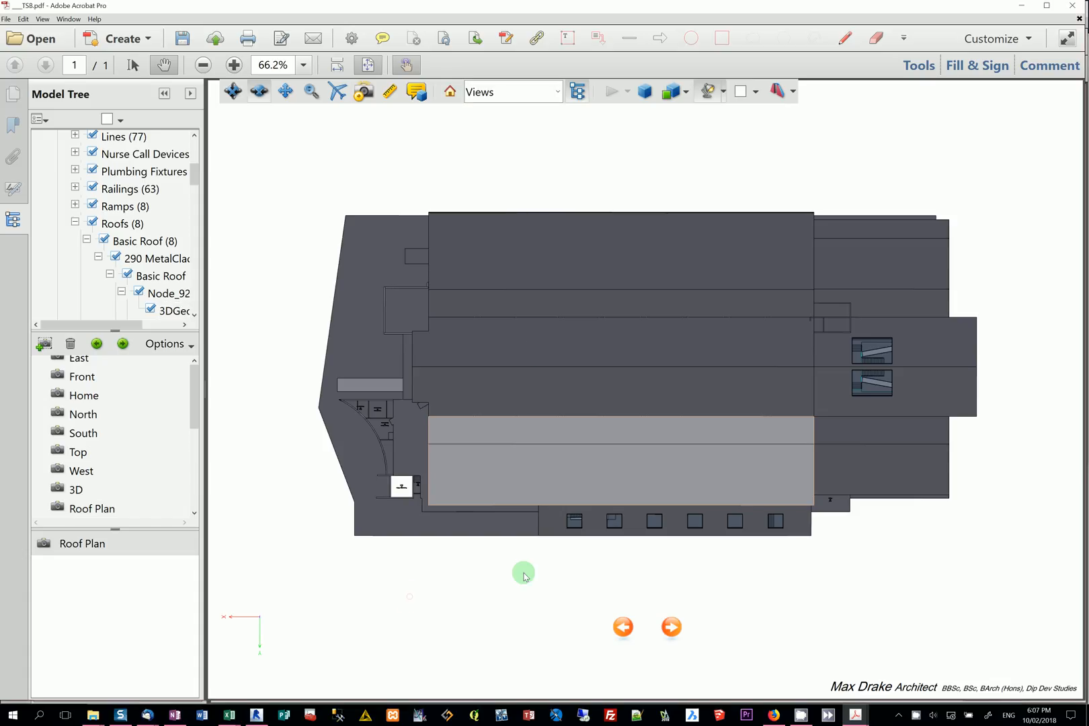
{"action": "left_click", "coordinate": [575, 531]}
{"action": "scroll", "coordinate": [574, 530], "scroll_direction": "up", "scroll_amount": 3}
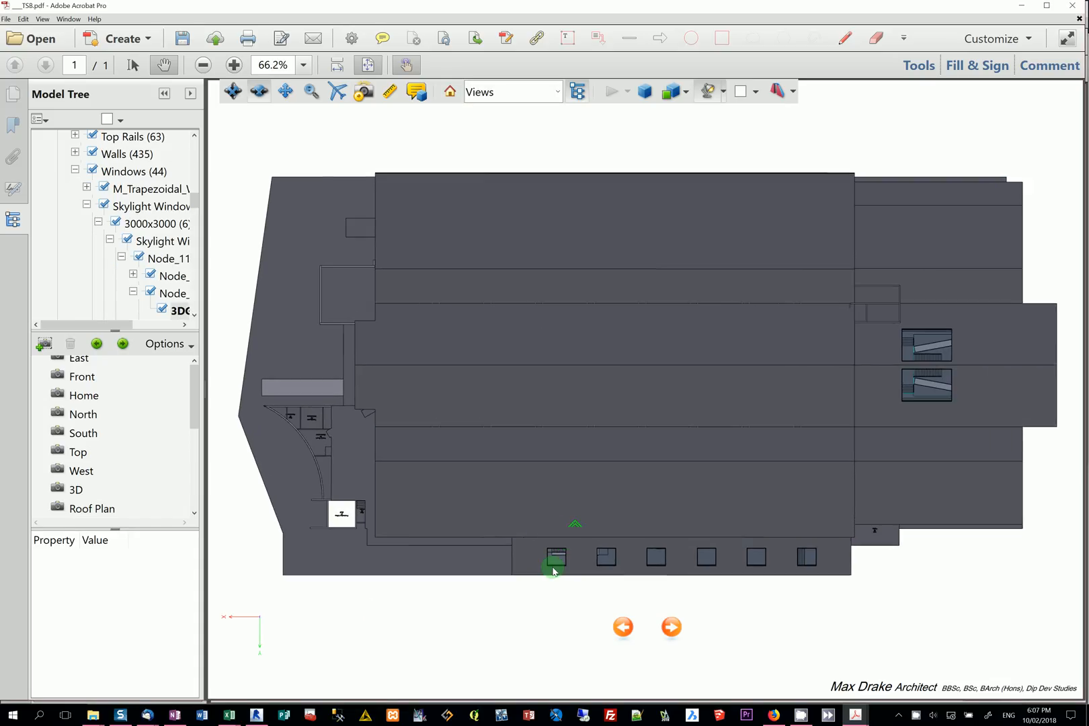
{"action": "left_click", "coordinate": [547, 569]}
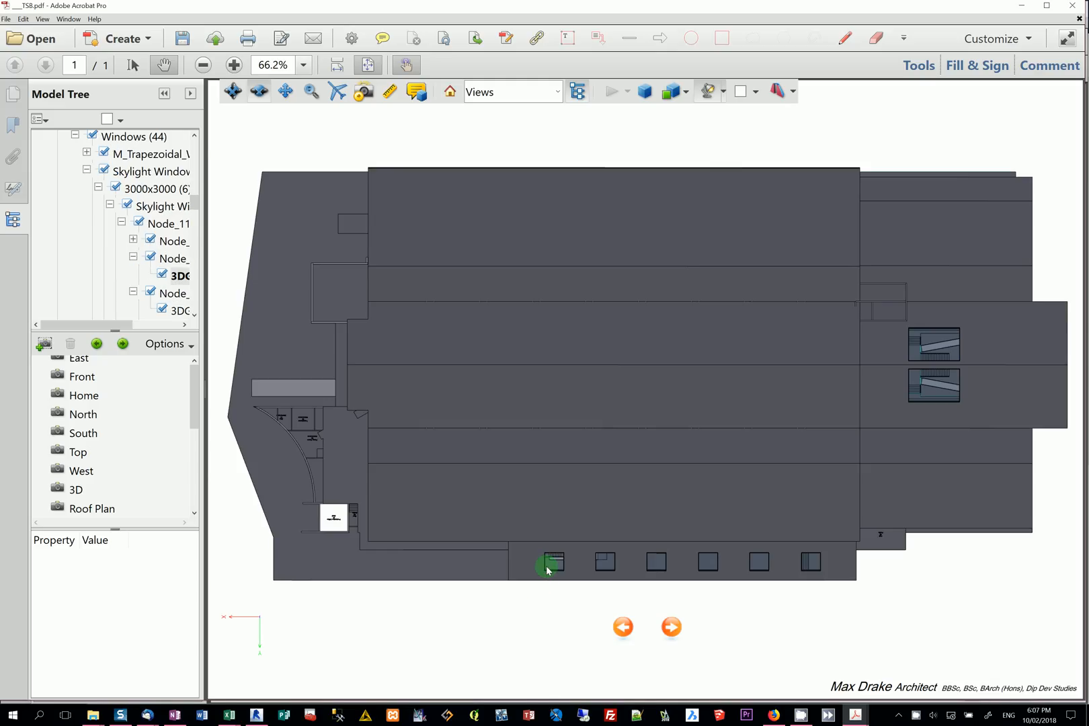
{"action": "left_click", "coordinate": [553, 570]}
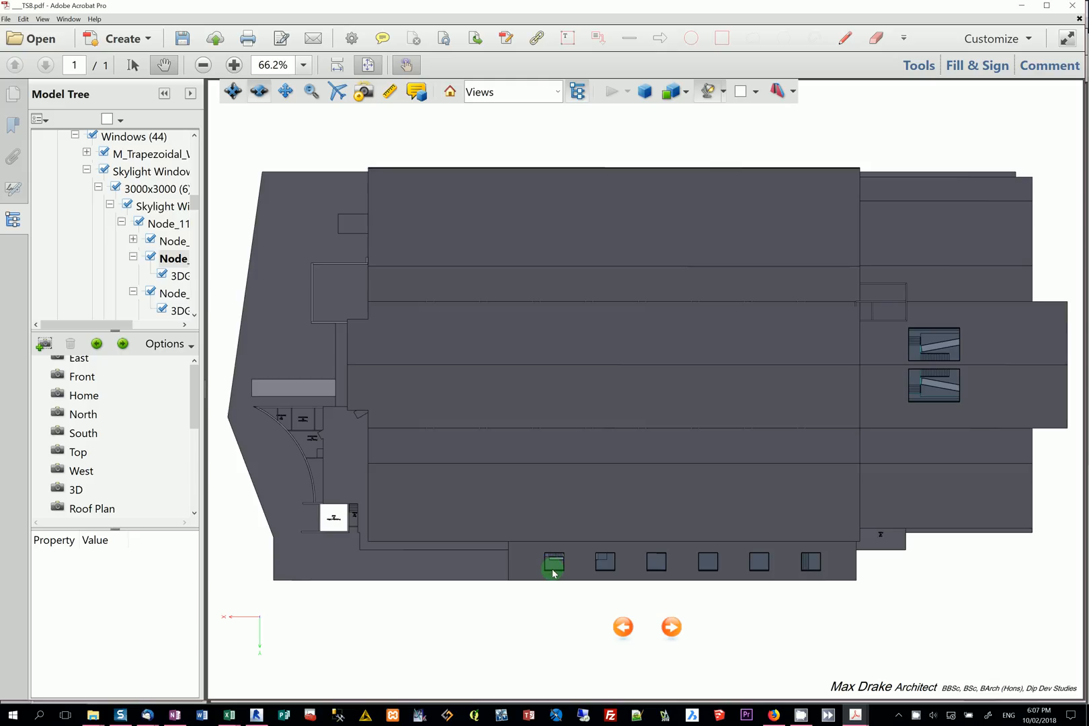
{"action": "left_click", "coordinate": [159, 210]}
{"action": "left_click_drag", "start_coordinate": [190, 563], "coordinate": [184, 644]}
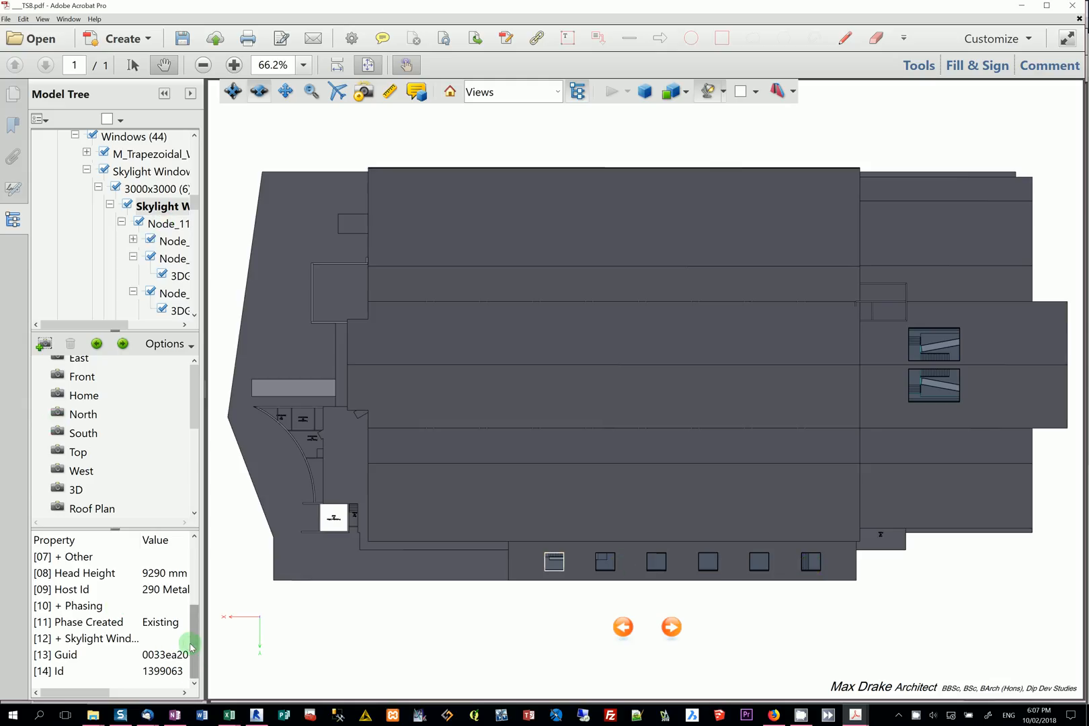
{"action": "scroll", "coordinate": [195, 628], "scroll_direction": "up", "scroll_amount": 1}
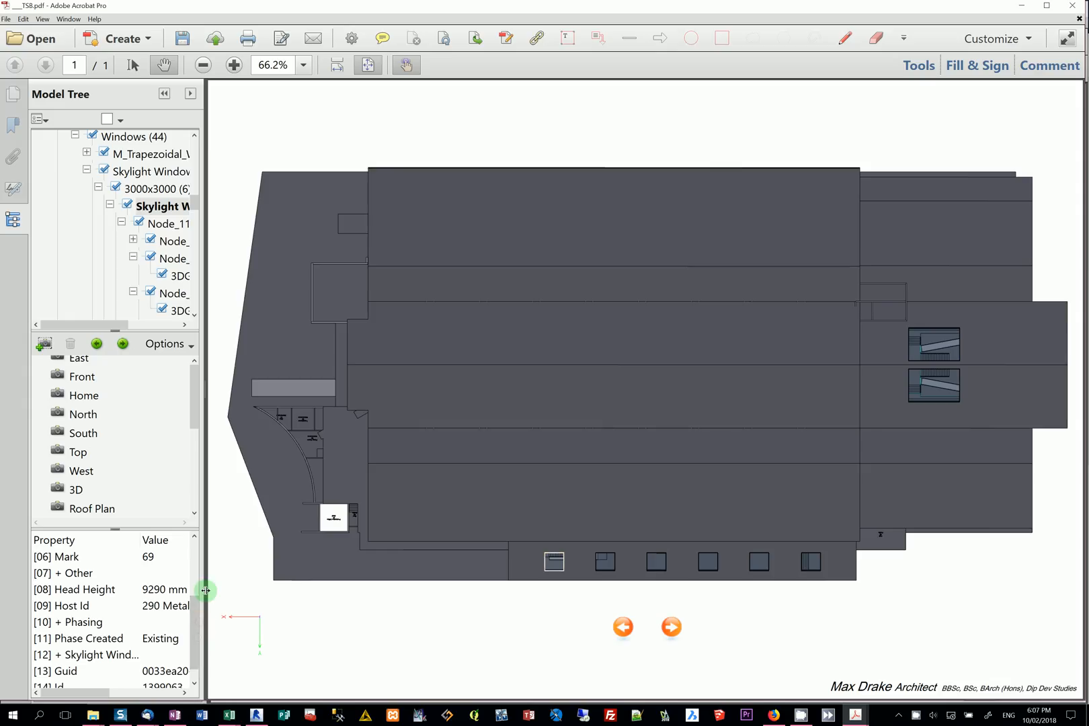
{"action": "scroll", "coordinate": [197, 583], "scroll_direction": "up", "scroll_amount": 3}
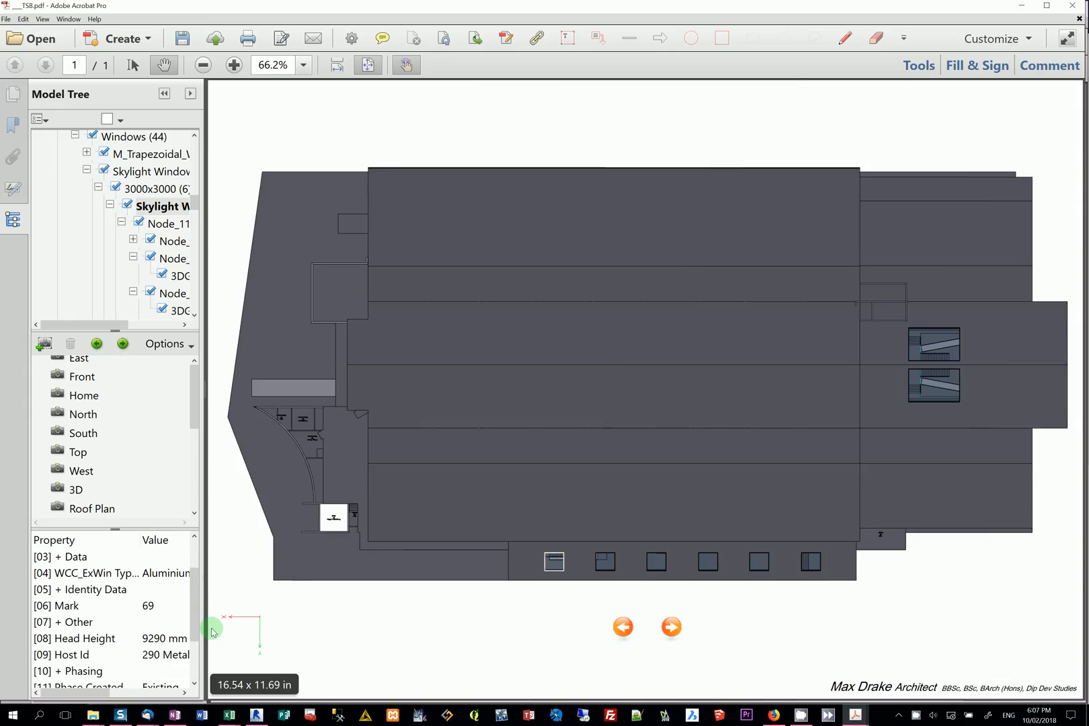
{"action": "mouse_move", "coordinate": [227, 629]}
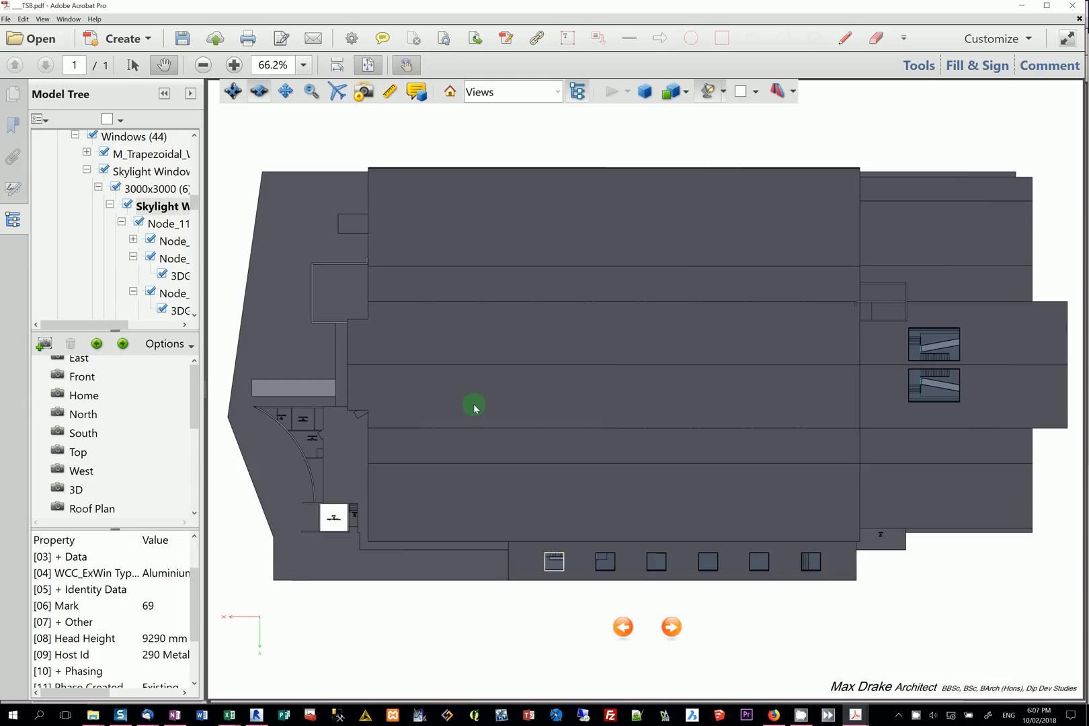
- Show a Z-axis cross section through the building and save it as a section view with all display settings included
{"action": "left_click", "coordinate": [793, 91]}
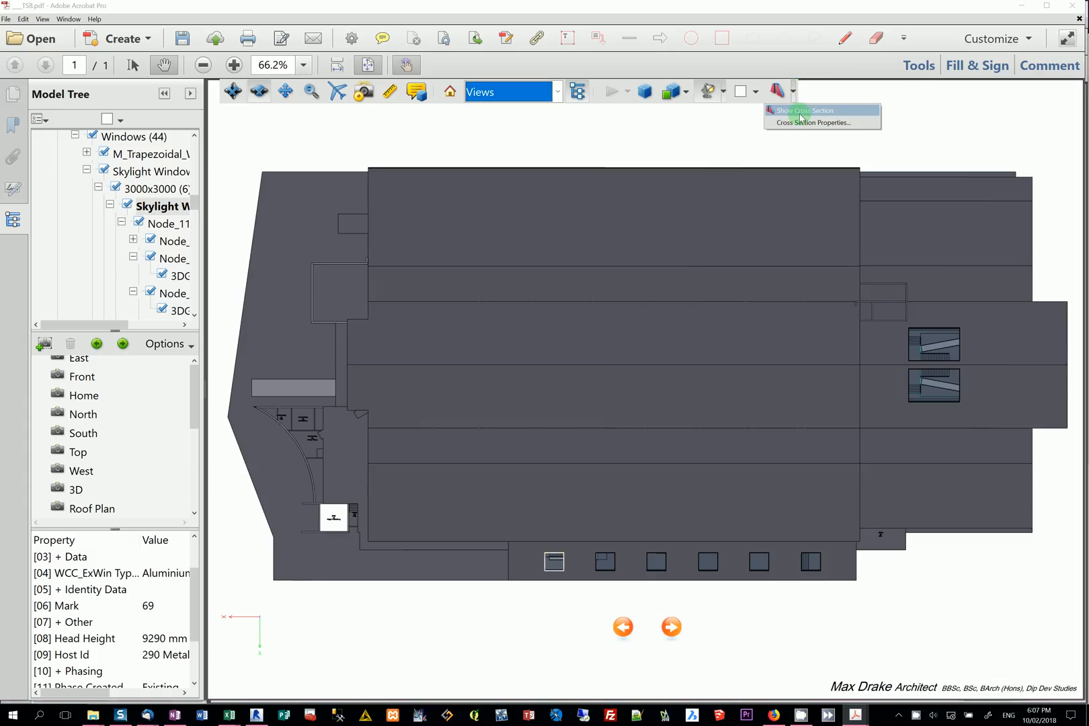
{"action": "left_click", "coordinate": [800, 112]}
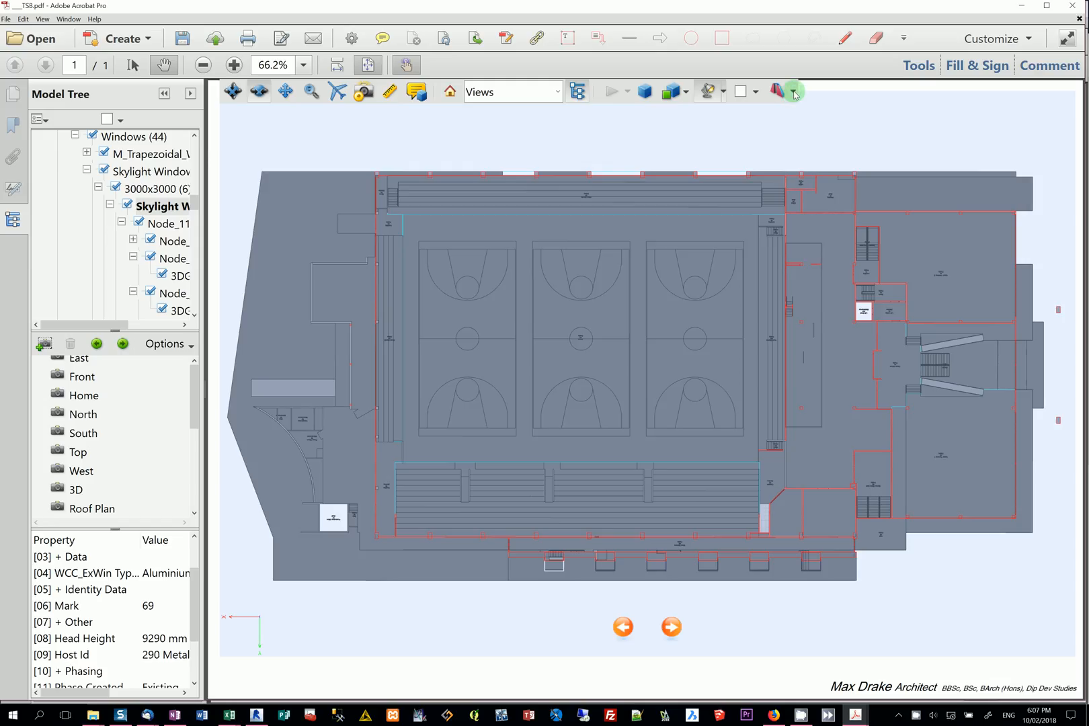
{"action": "left_click", "coordinate": [793, 94]}
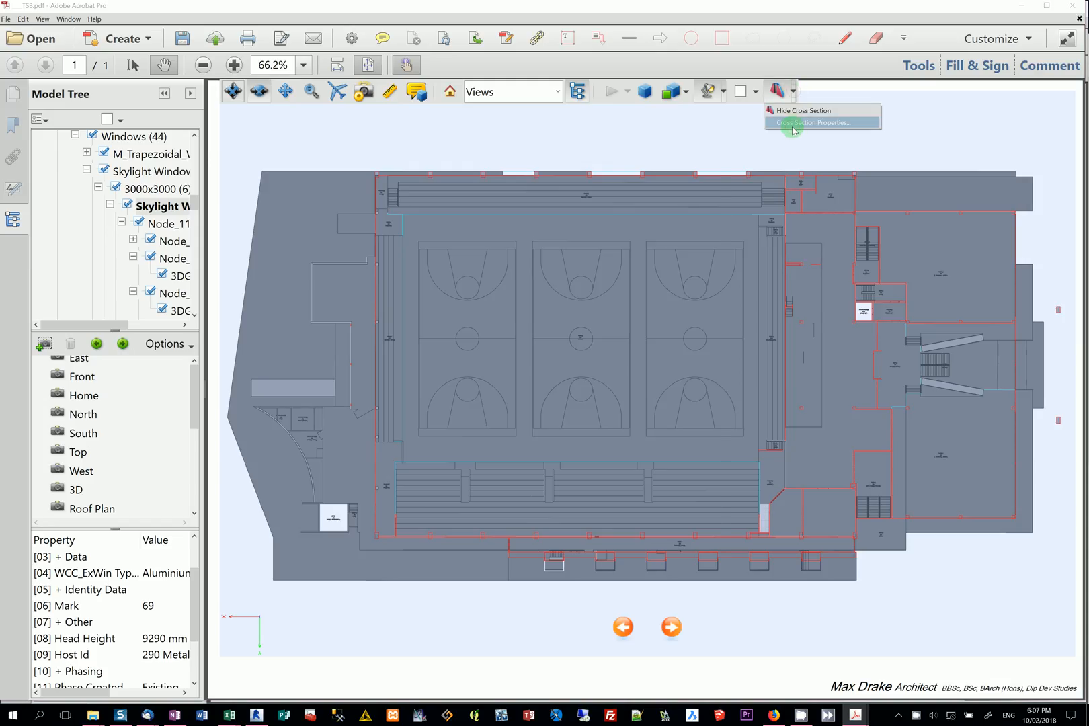
{"action": "left_click", "coordinate": [793, 125]}
{"action": "left_click_drag", "start_coordinate": [646, 140], "coordinate": [159, 82]}
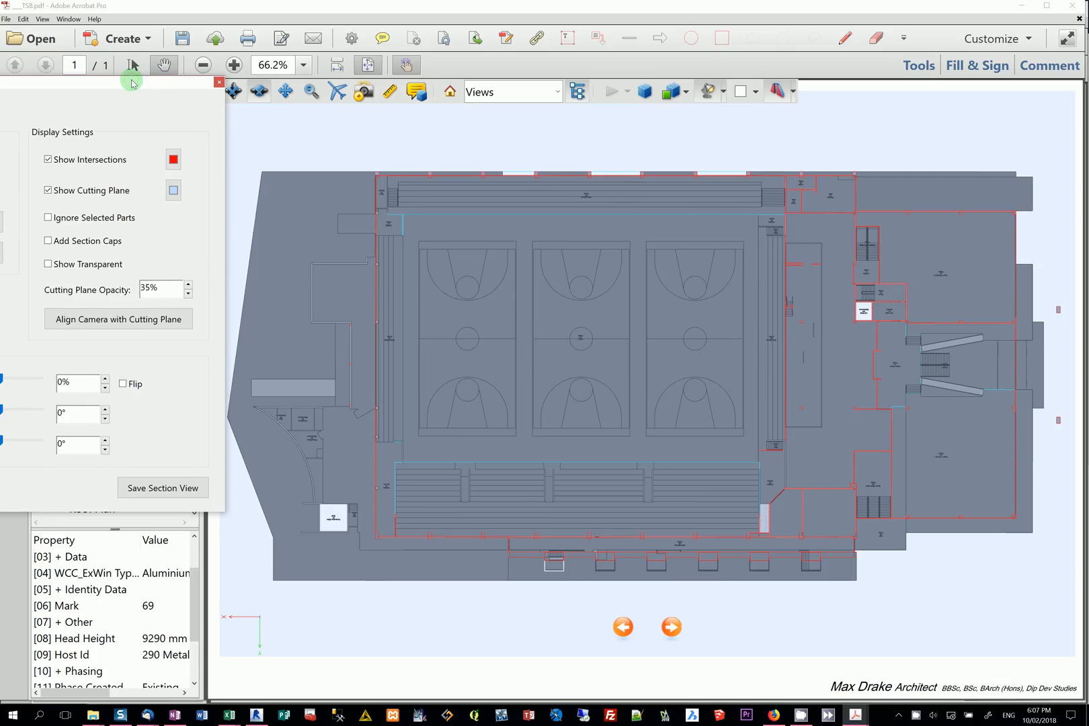
{"action": "left_click_drag", "start_coordinate": [132, 82], "coordinate": [337, 90]}
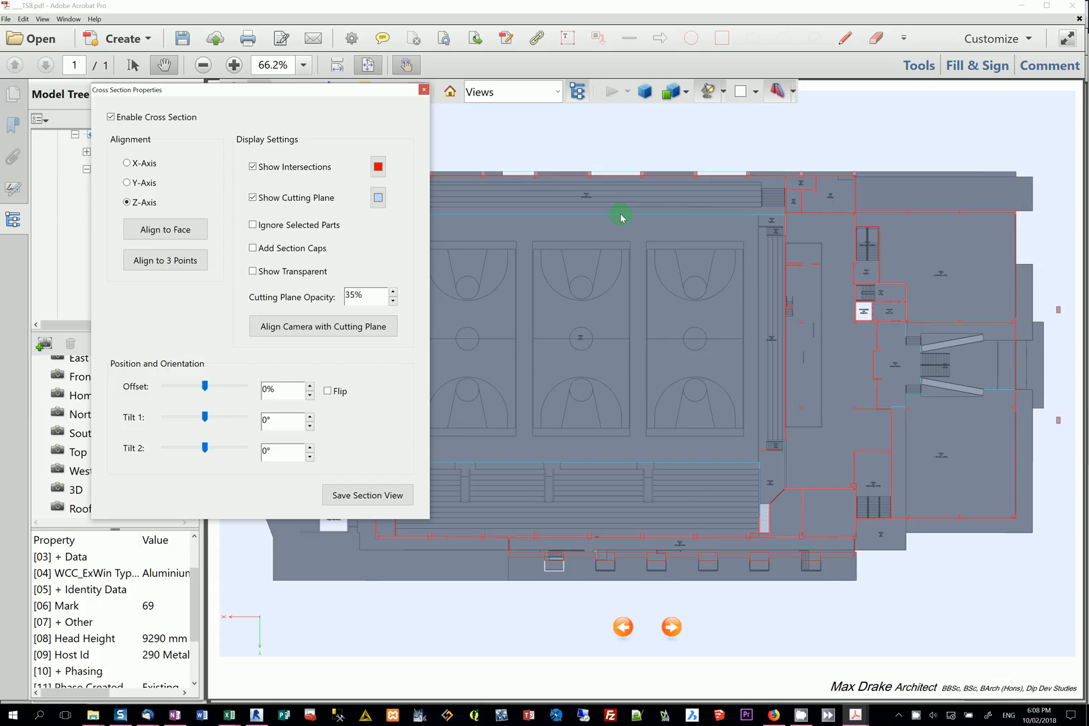
{"action": "left_click", "coordinate": [368, 496]}
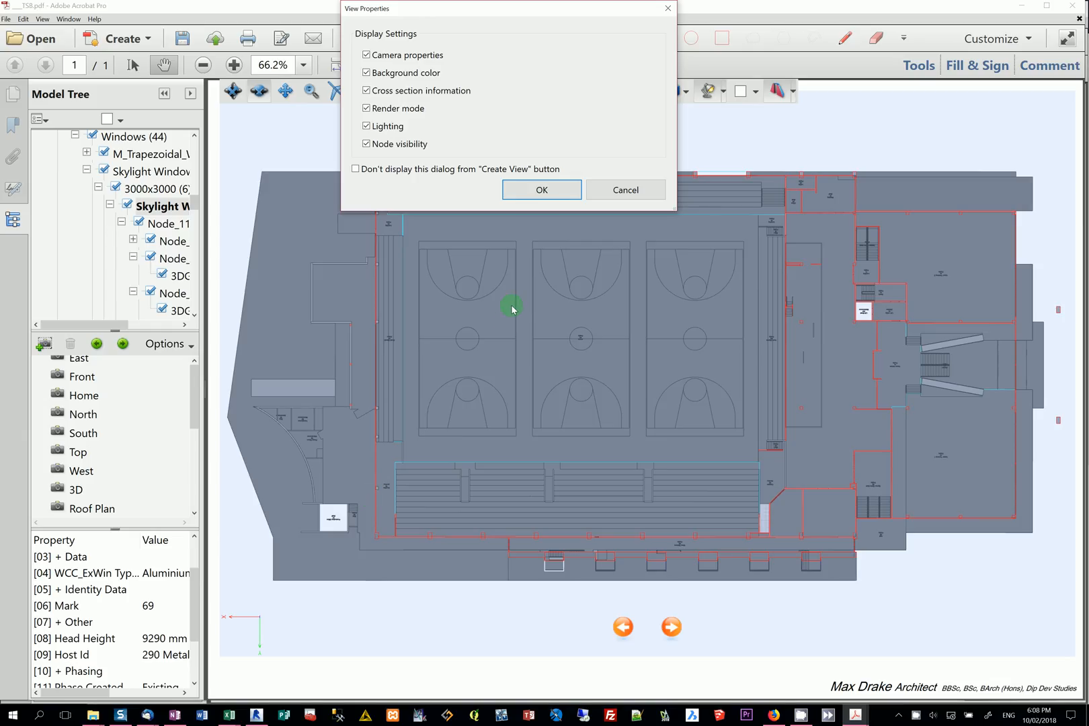
{"action": "left_click", "coordinate": [529, 190]}
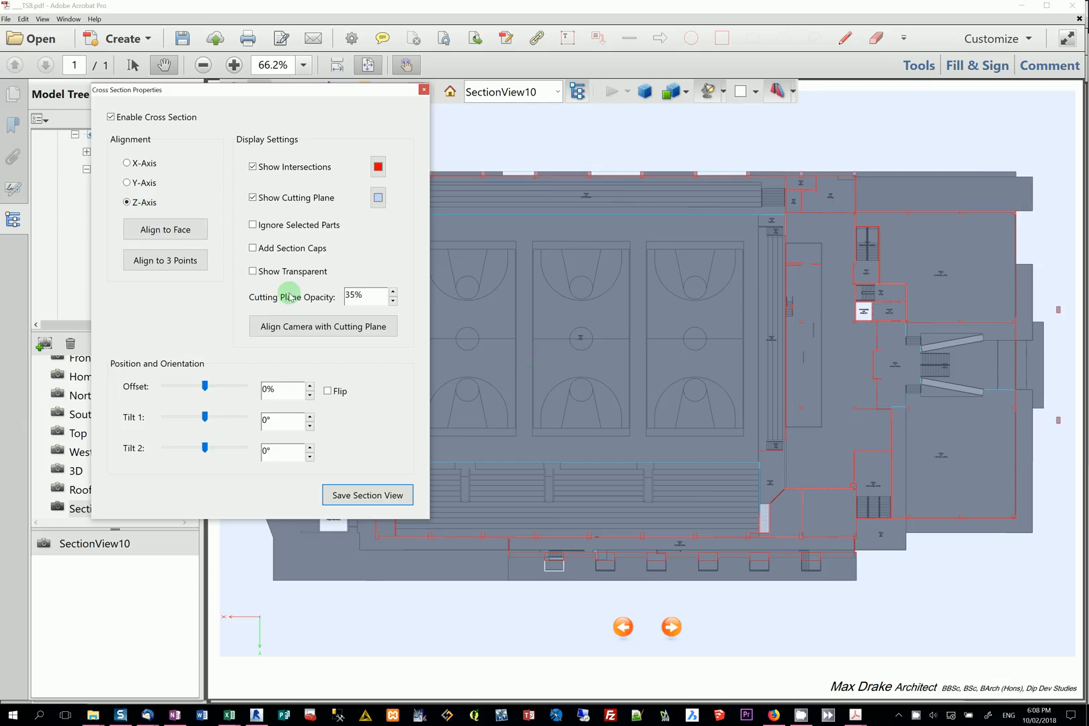
- Raise the cross section's offset to 10% and colour its cutting plane white
{"action": "mouse_move", "coordinate": [205, 385]}
{"action": "left_mouse_down"}
{"action": "mouse_move", "coordinate": [250, 382]}
{"action": "mouse_move", "coordinate": [168, 391]}
{"action": "mouse_move", "coordinate": [211, 393]}
{"action": "mouse_move", "coordinate": [192, 373]}
{"action": "mouse_move", "coordinate": [221, 385]}
{"action": "mouse_move", "coordinate": [216, 408]}
{"action": "mouse_move", "coordinate": [222, 395]}
{"action": "mouse_move", "coordinate": [180, 391]}
{"action": "mouse_move", "coordinate": [210, 390]}
{"action": "left_mouse_up"}
{"action": "left_click", "coordinate": [187, 260]}
{"action": "left_click", "coordinate": [378, 198]}
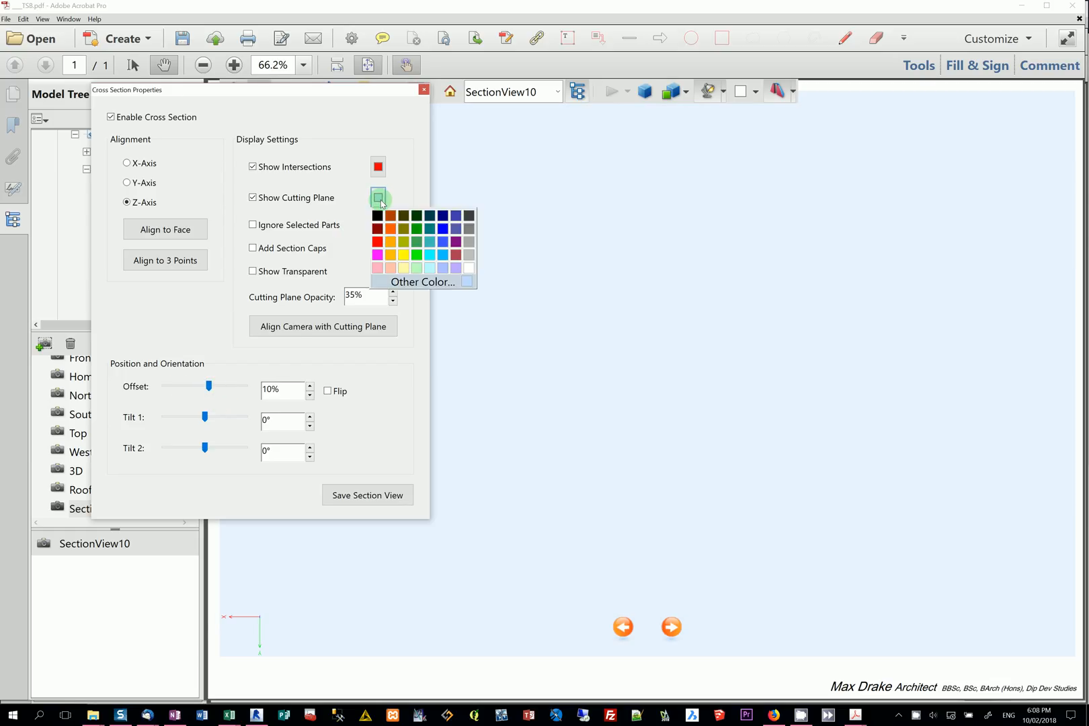
{"action": "left_click", "coordinate": [467, 267]}
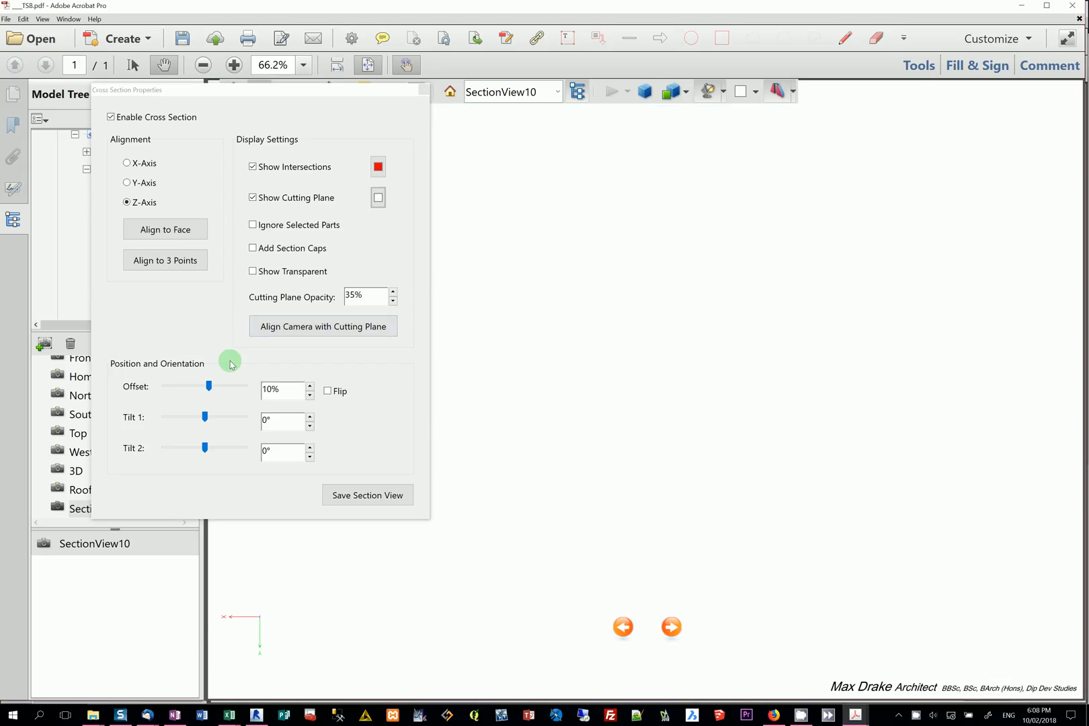
- Lower the Z-axis cutting plane to an offset of -10%
{"action": "mouse_move", "coordinate": [209, 385]}
{"action": "left_mouse_down"}
{"action": "mouse_move", "coordinate": [235, 386]}
{"action": "mouse_move", "coordinate": [190, 387]}
{"action": "mouse_move", "coordinate": [206, 385]}
{"action": "left_mouse_up"}
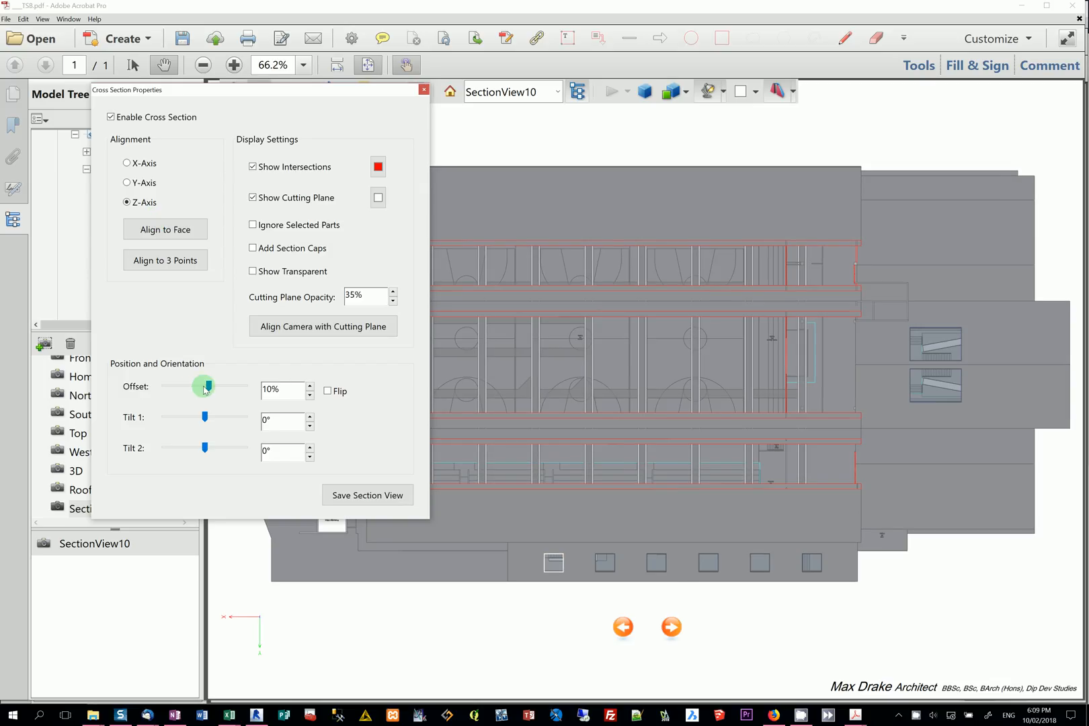
{"action": "left_click_drag", "start_coordinate": [284, 390], "coordinate": [251, 385]}
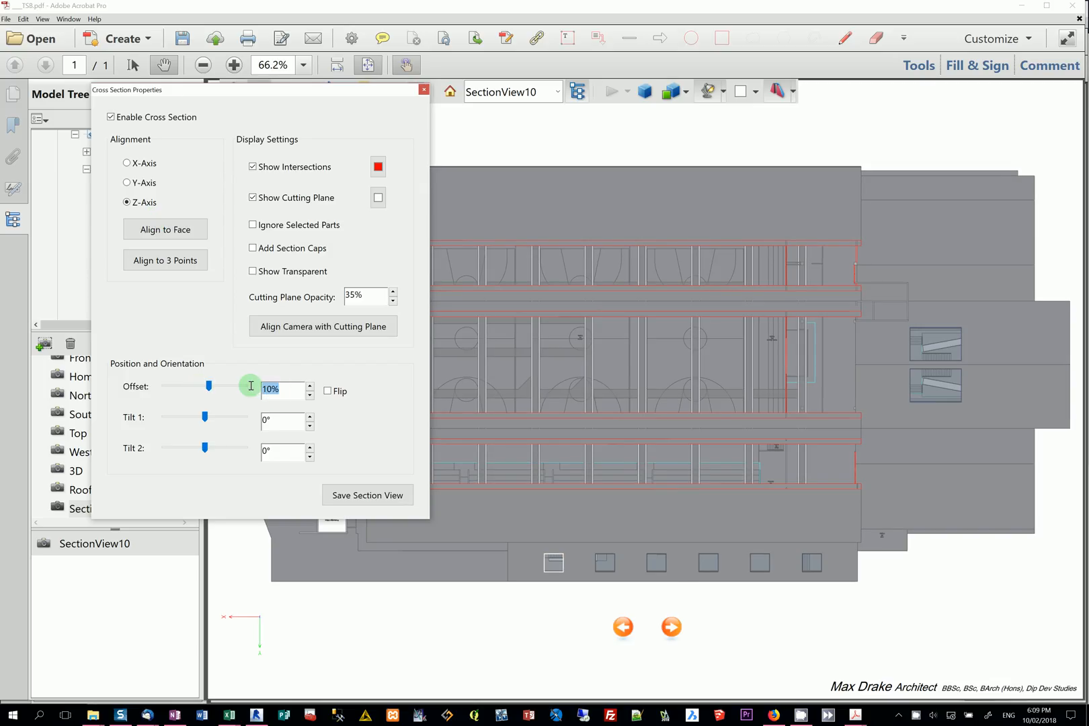
{"action": "type", "text": "-10"}
{"action": "key", "text": "Return"}
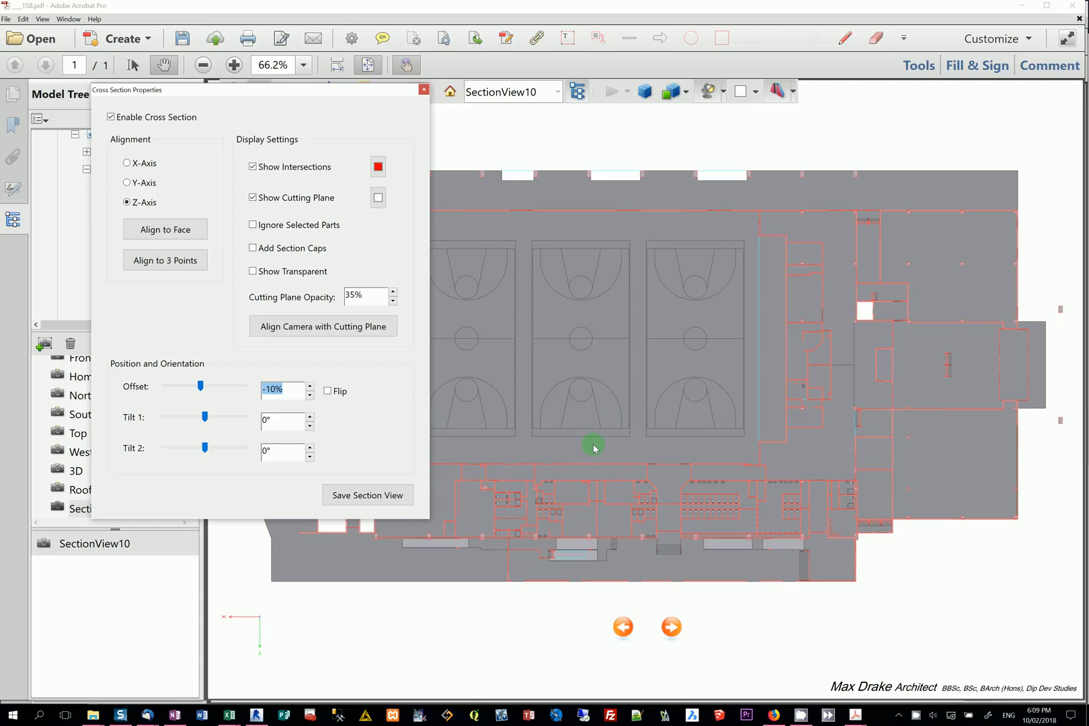
- Try a cutting plane offset of -15% and return it to -10%
{"action": "left_click", "coordinate": [292, 394]}
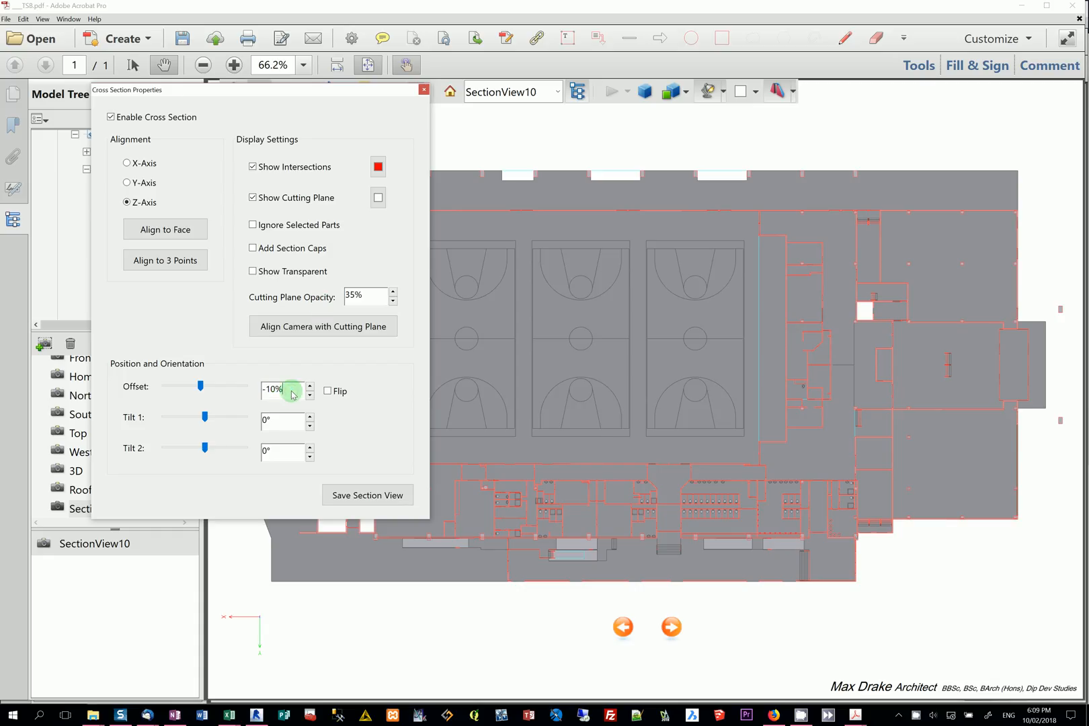
{"action": "left_click_drag", "start_coordinate": [297, 390], "coordinate": [202, 376]}
{"action": "type", "text": "-"}
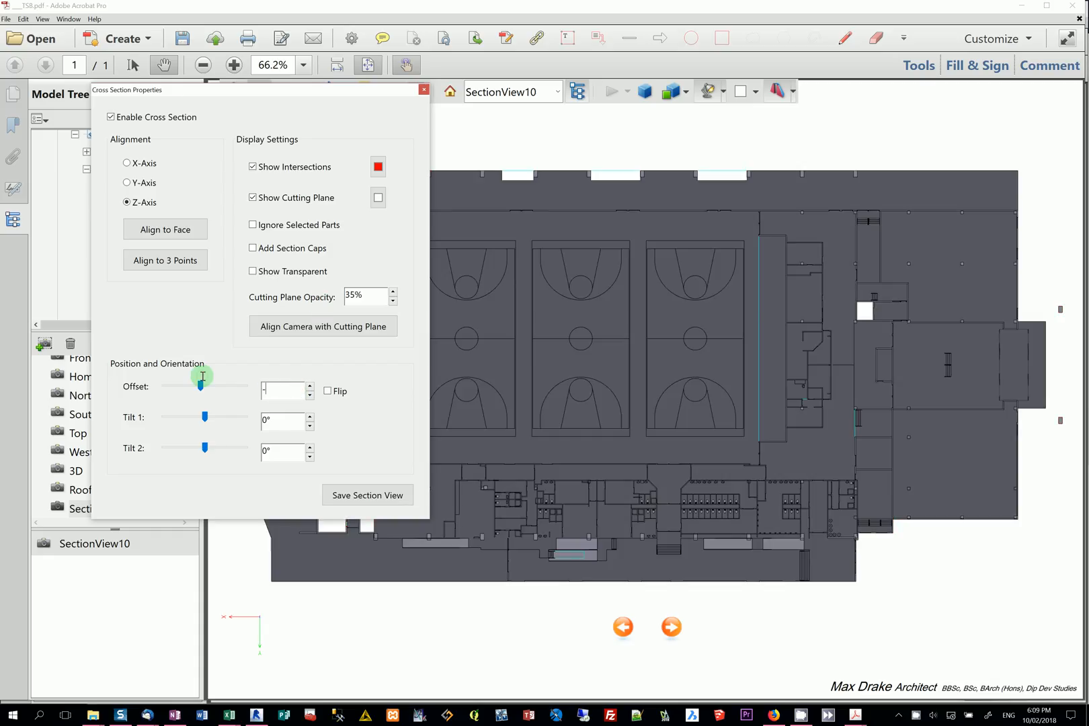
{"action": "type", "text": "15"}
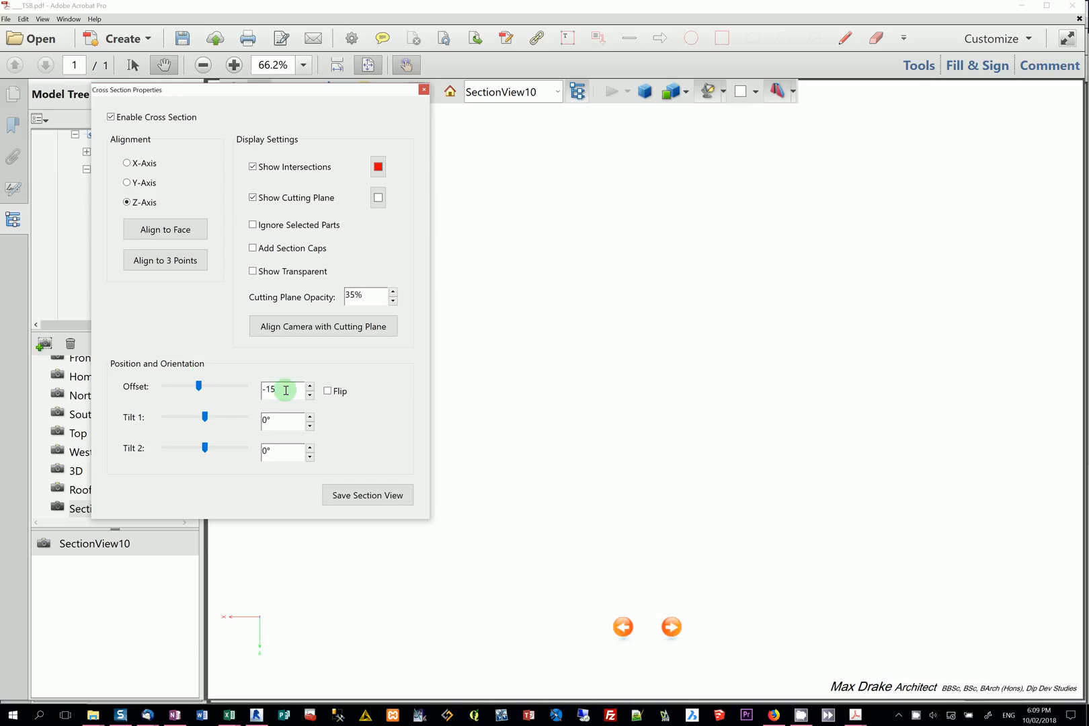
{"action": "left_click_drag", "start_coordinate": [284, 389], "coordinate": [258, 382]}
{"action": "left_click", "coordinate": [269, 386]}
{"action": "type", "text": "0"}
{"action": "key", "text": "Return"}
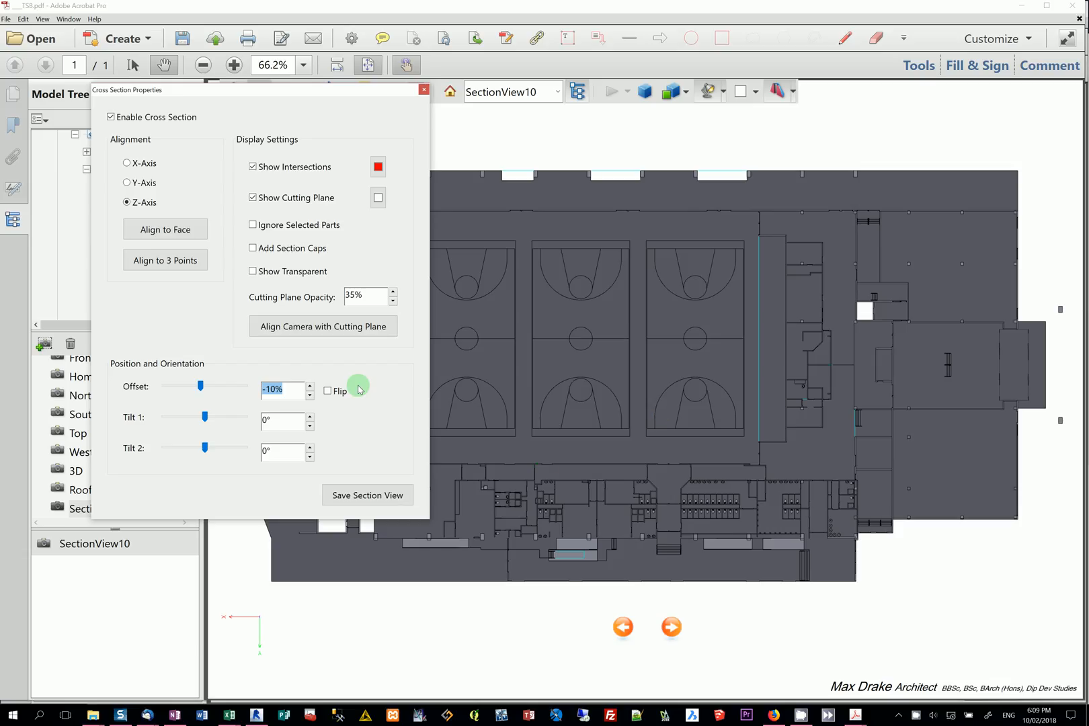
- Fine-tune the cutting plane's offset, trying -8% and settling on -7%, and clear the element selection in the plan
{"action": "left_click", "coordinate": [285, 388]}
{"action": "left_click", "coordinate": [272, 390]}
{"action": "left_click_drag", "start_coordinate": [285, 392], "coordinate": [272, 391]}
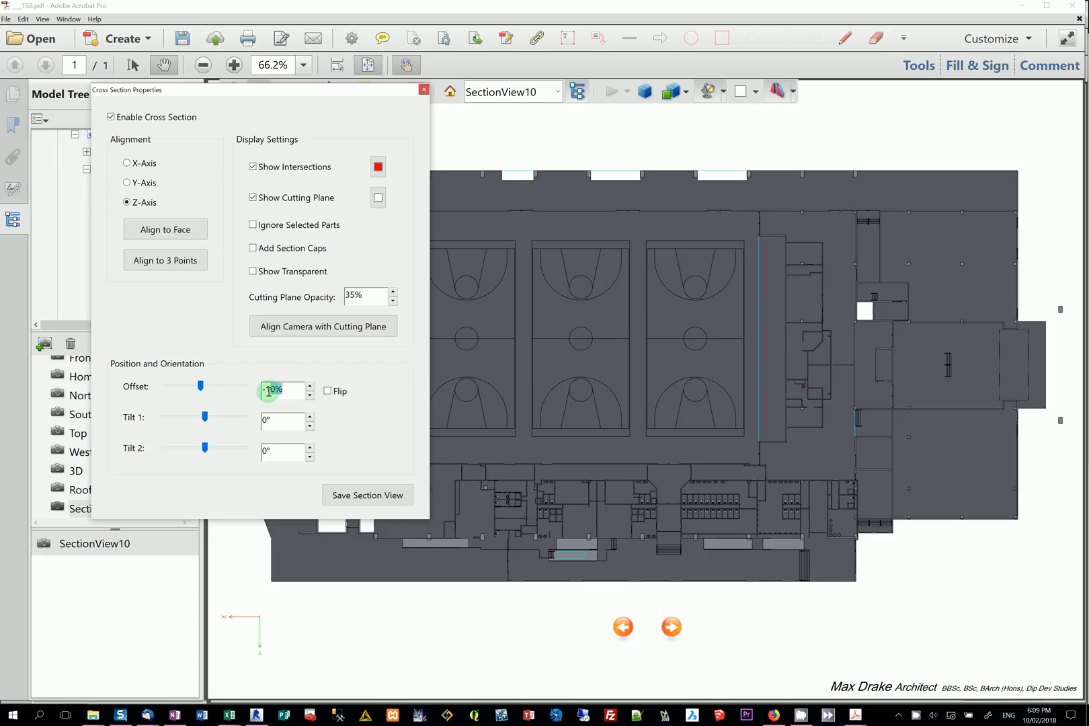
{"action": "type", "text": "8"}
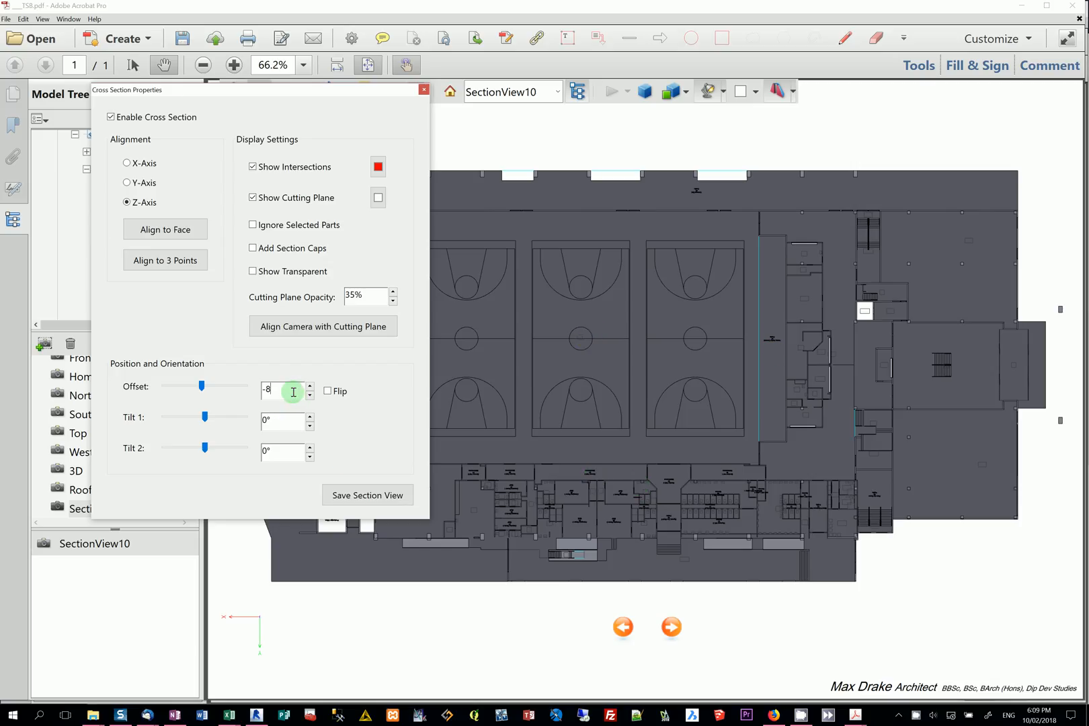
{"action": "key", "text": "BackSpace"}
{"action": "type", "text": "7"}
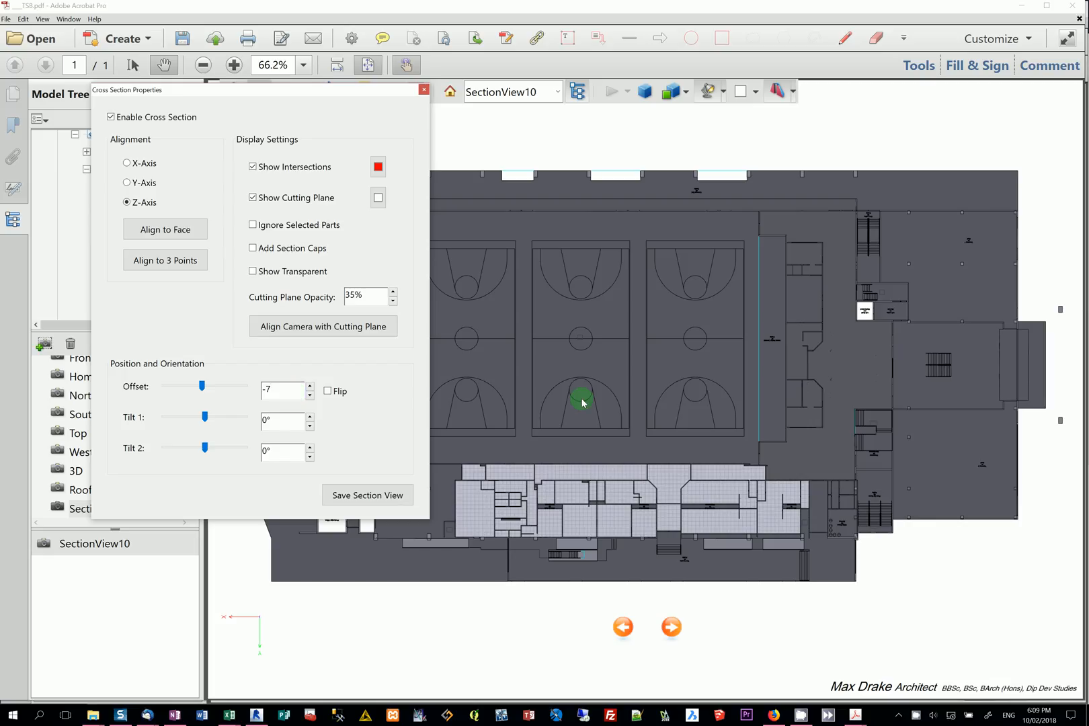
{"action": "left_click", "coordinate": [576, 355]}
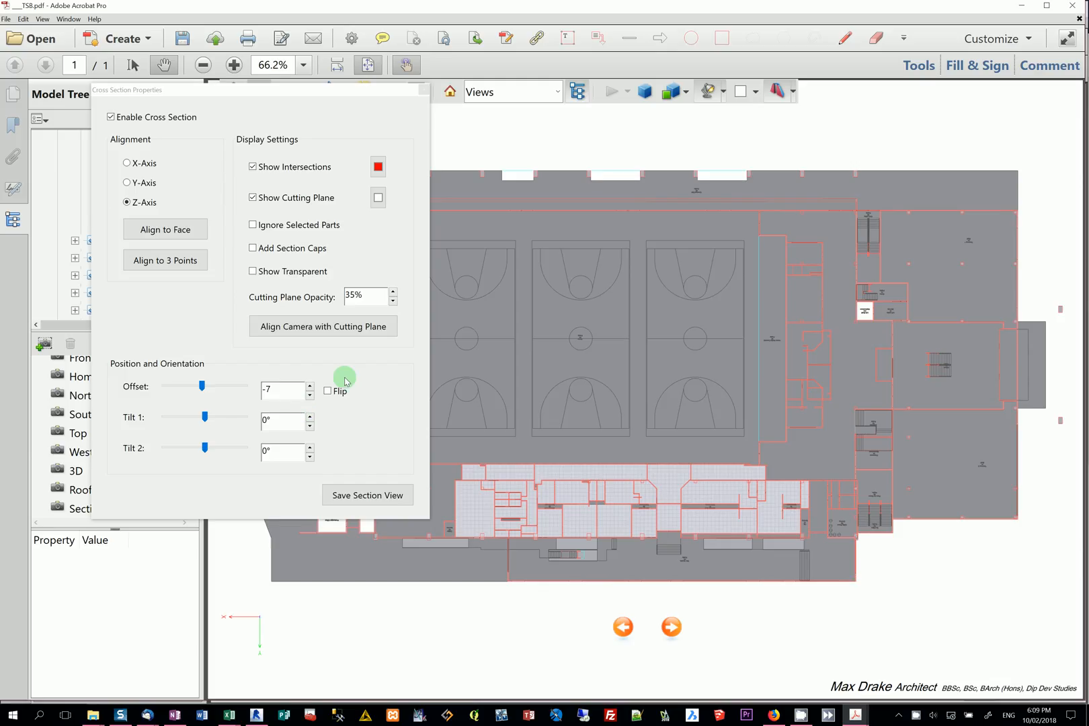
{"action": "left_click", "coordinate": [300, 393]}
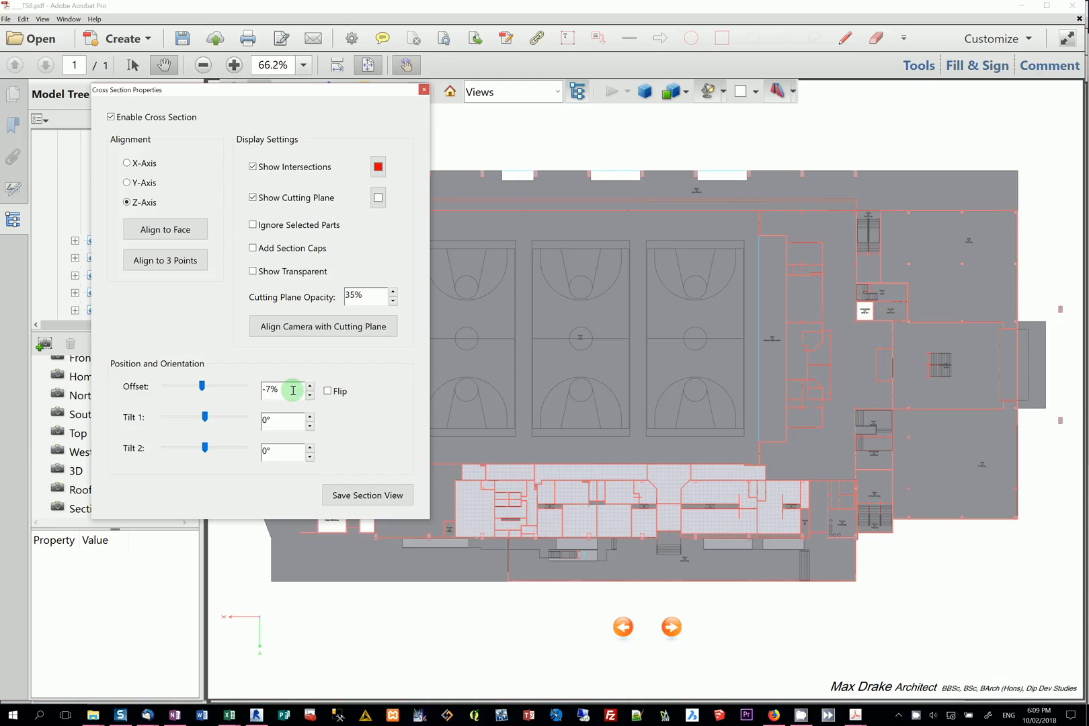
- Set the Z-axis cutting plane's offset to -8% and save the floor plan as a section view with all display settings
{"action": "type", "text": "8"}
{"action": "key", "text": "Return"}
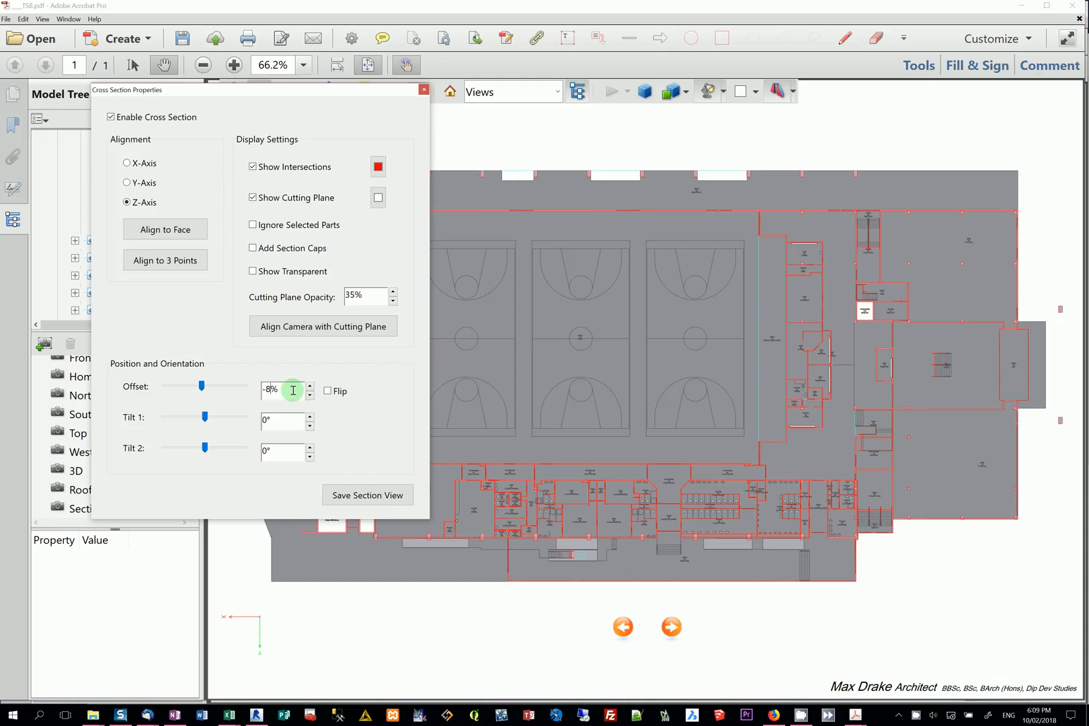
{"action": "left_click", "coordinate": [364, 497]}
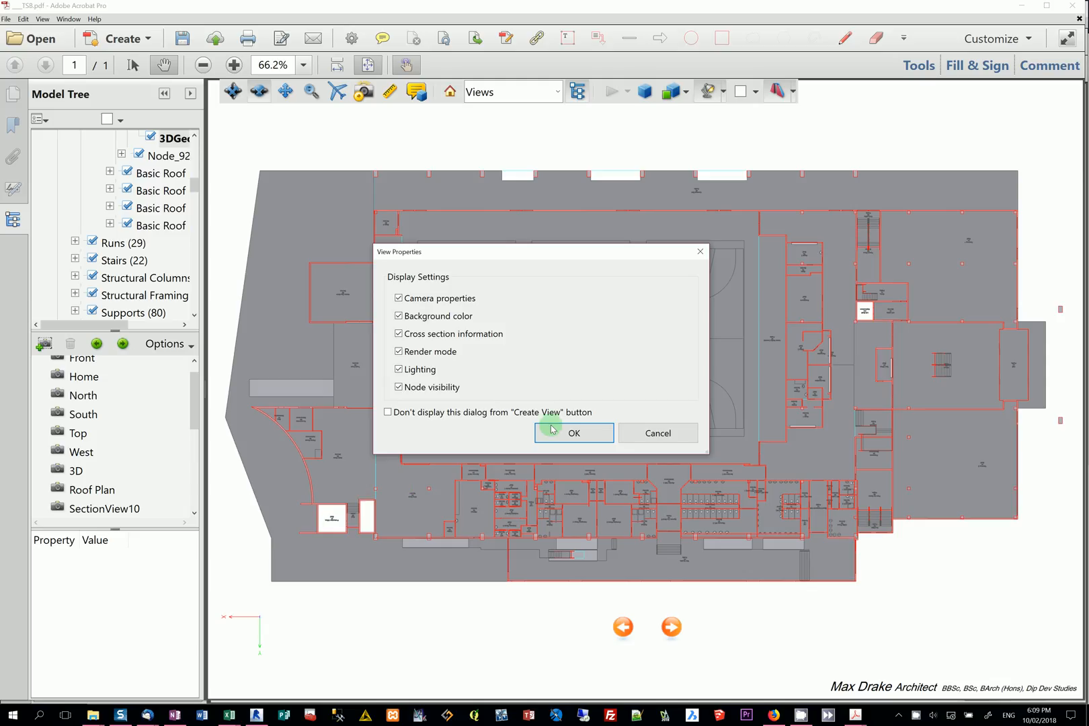
{"action": "left_click", "coordinate": [573, 433]}
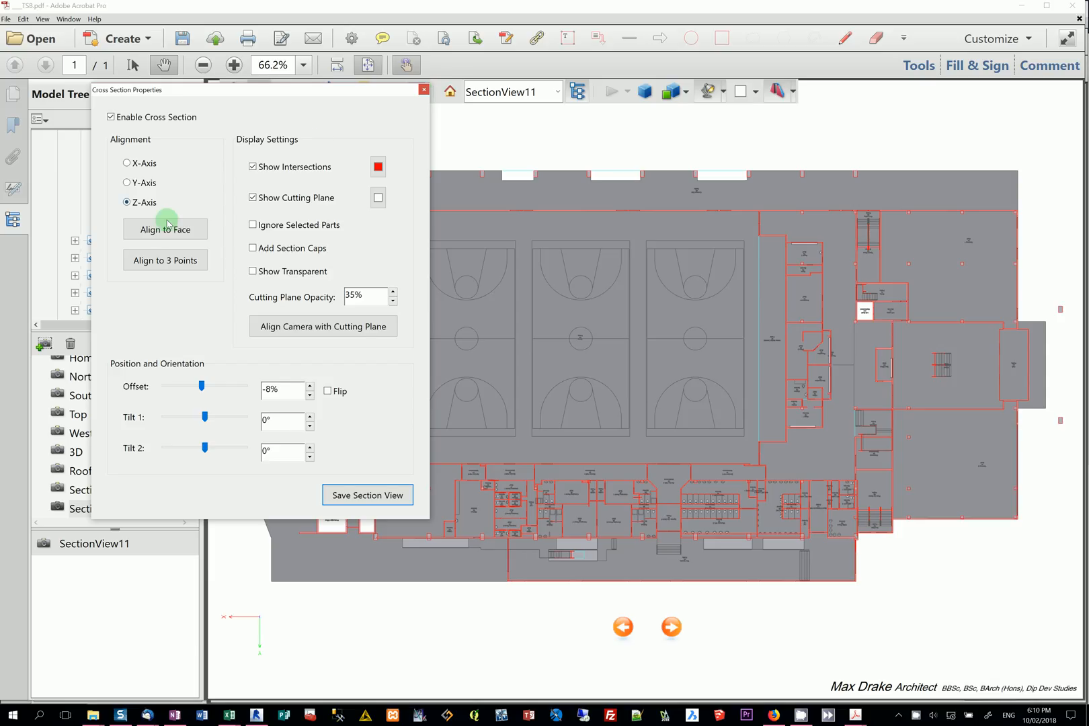
- Try Z-axis offsets of 0% and -1%, settle on 2%, and save this floor plan as another section view
{"action": "left_click_drag", "start_coordinate": [285, 392], "coordinate": [258, 399]}
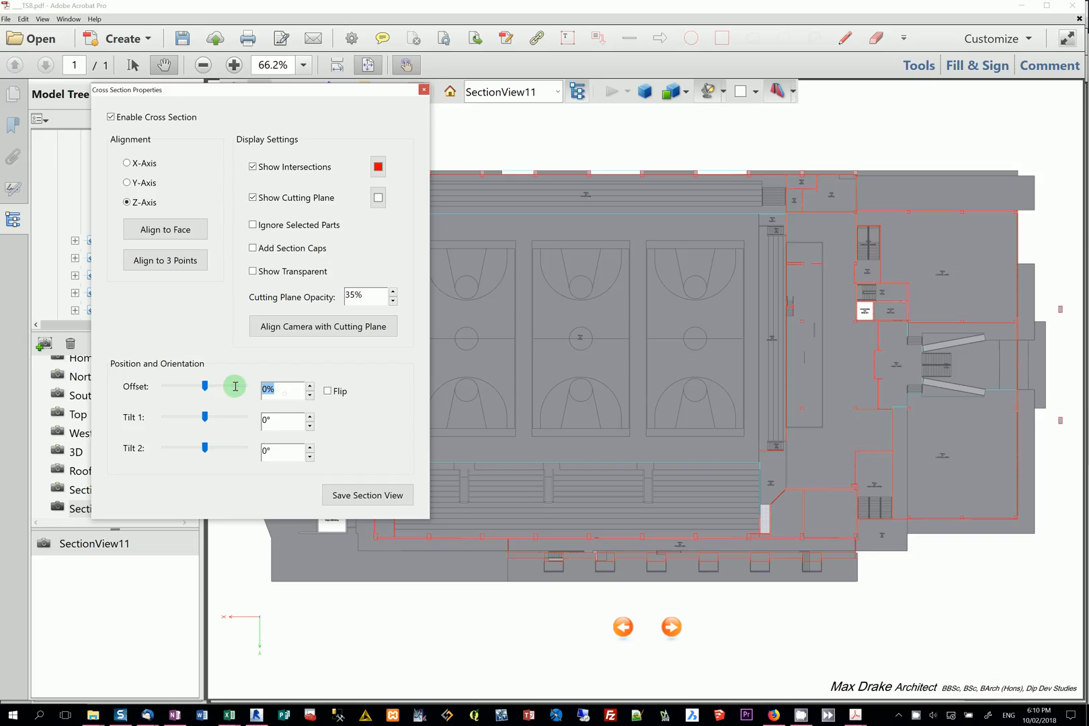
{"action": "type", "text": "-1"}
{"action": "key", "text": "Return"}
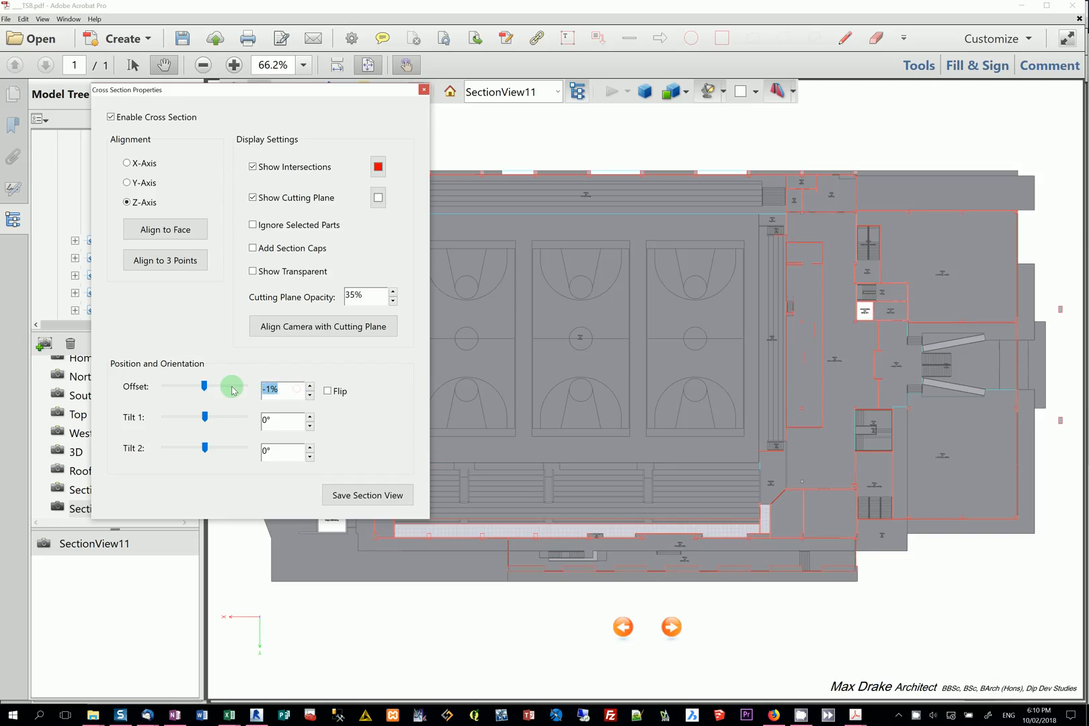
{"action": "left_click", "coordinate": [232, 388]}
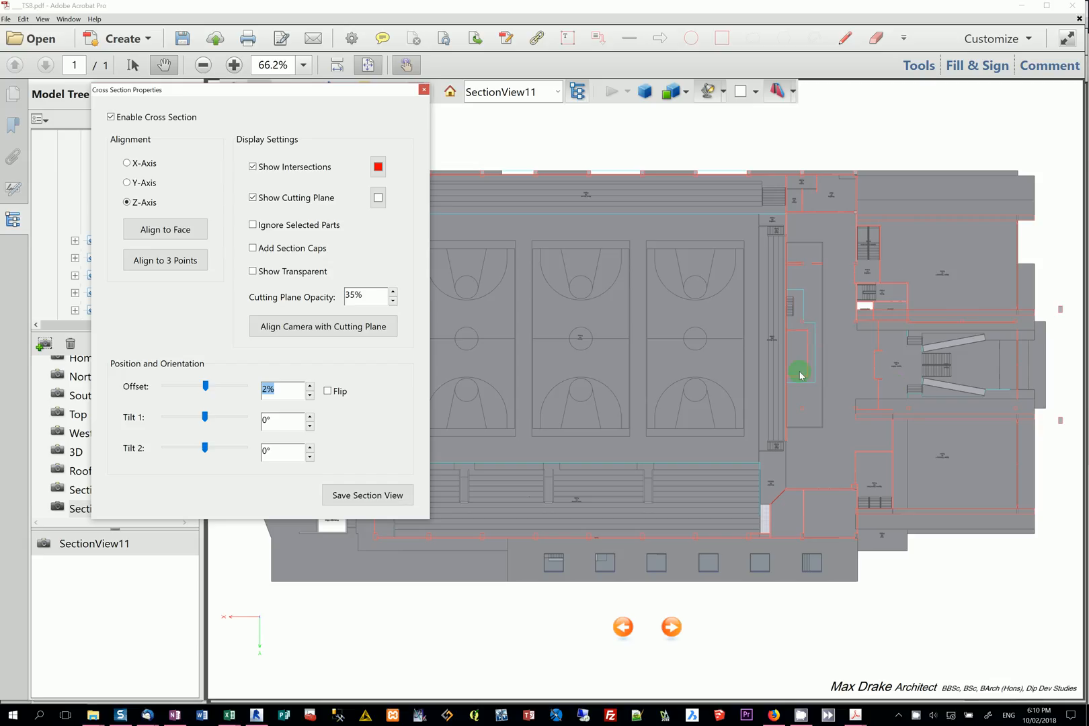
{"action": "left_click", "coordinate": [373, 496]}
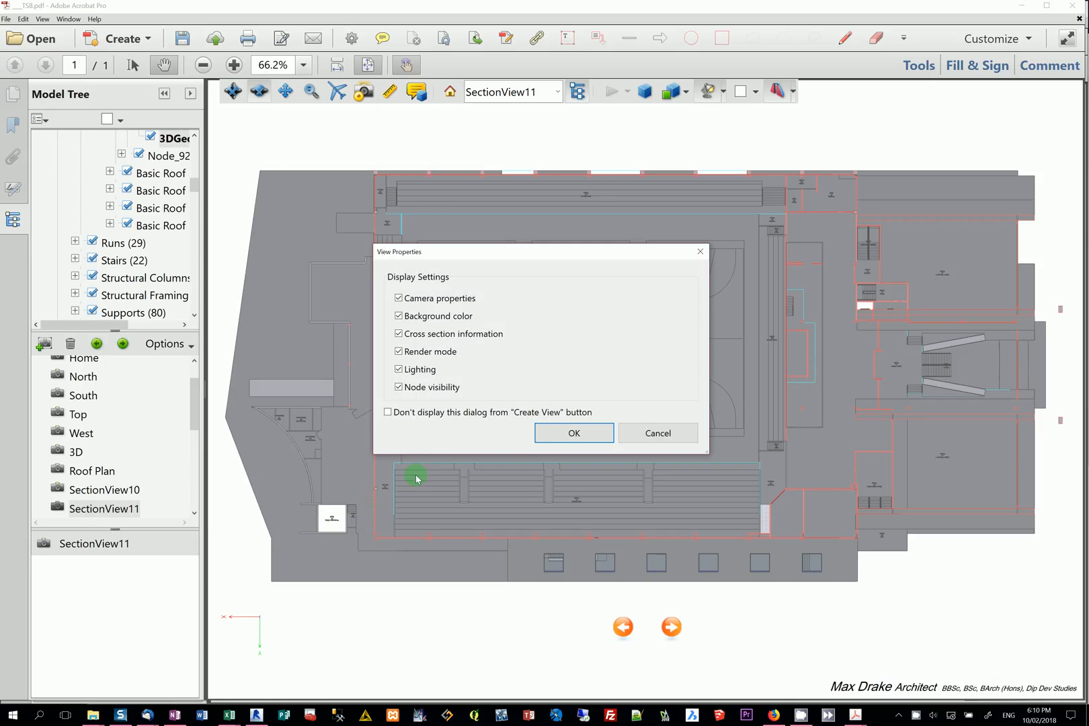
{"action": "left_click", "coordinate": [565, 434]}
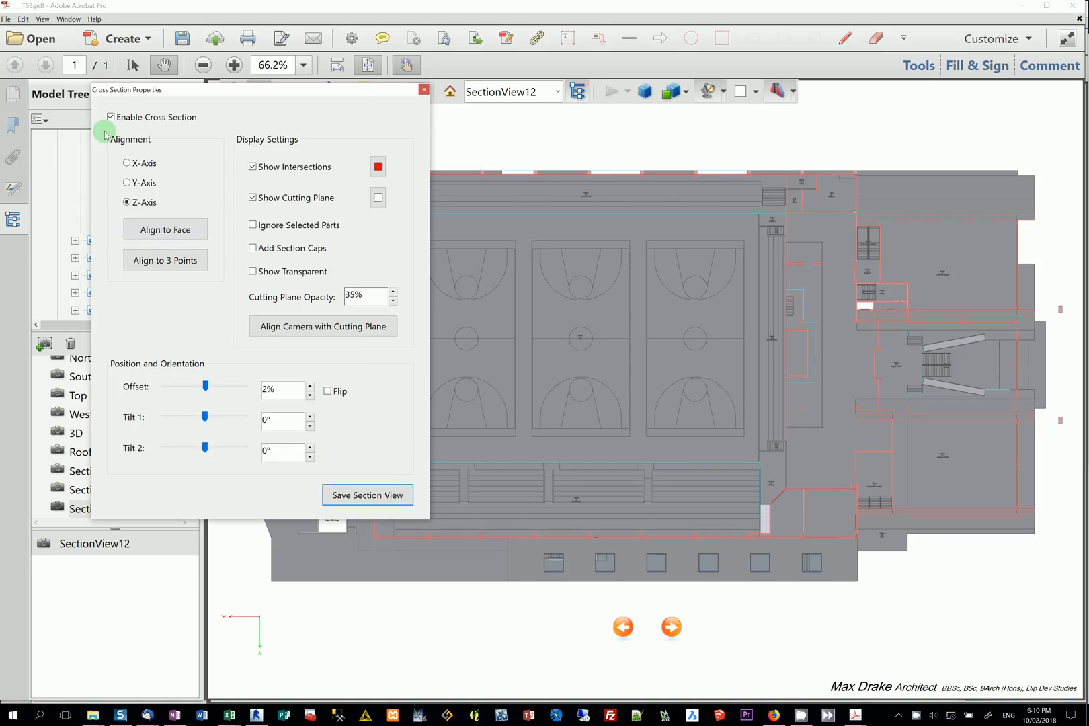
- Align the cross section to the X-axis at 0% offset, turn the model to face the cut, and save a section view
{"action": "left_click", "coordinate": [127, 163]}
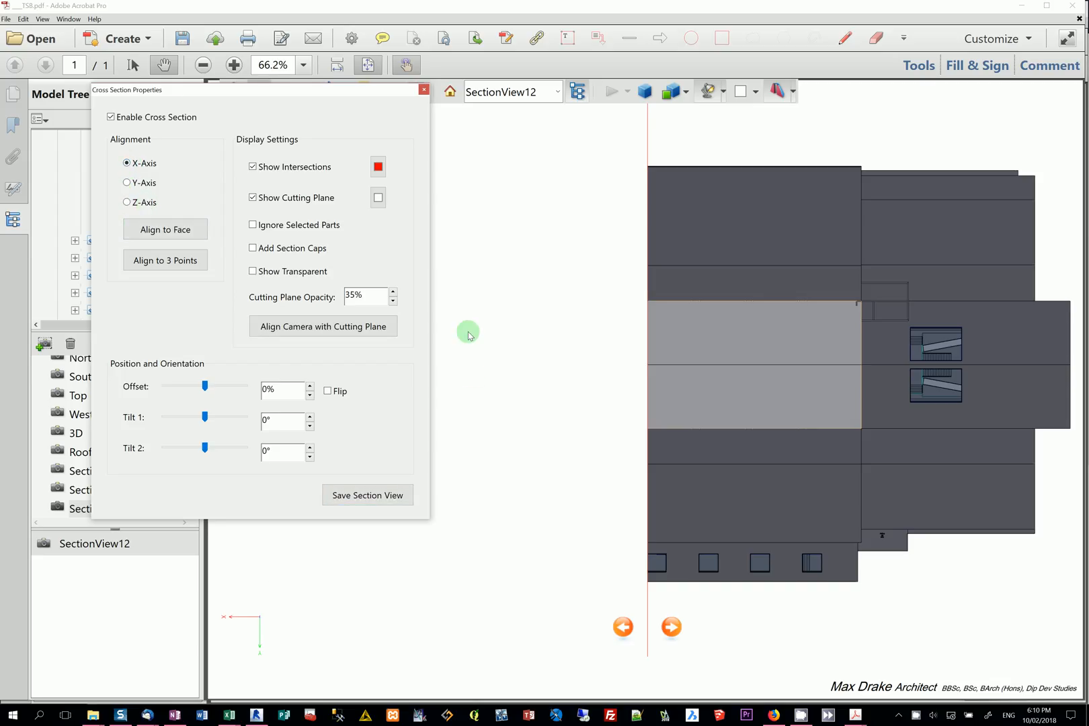
{"action": "left_click_drag", "start_coordinate": [531, 482], "coordinate": [603, 477]}
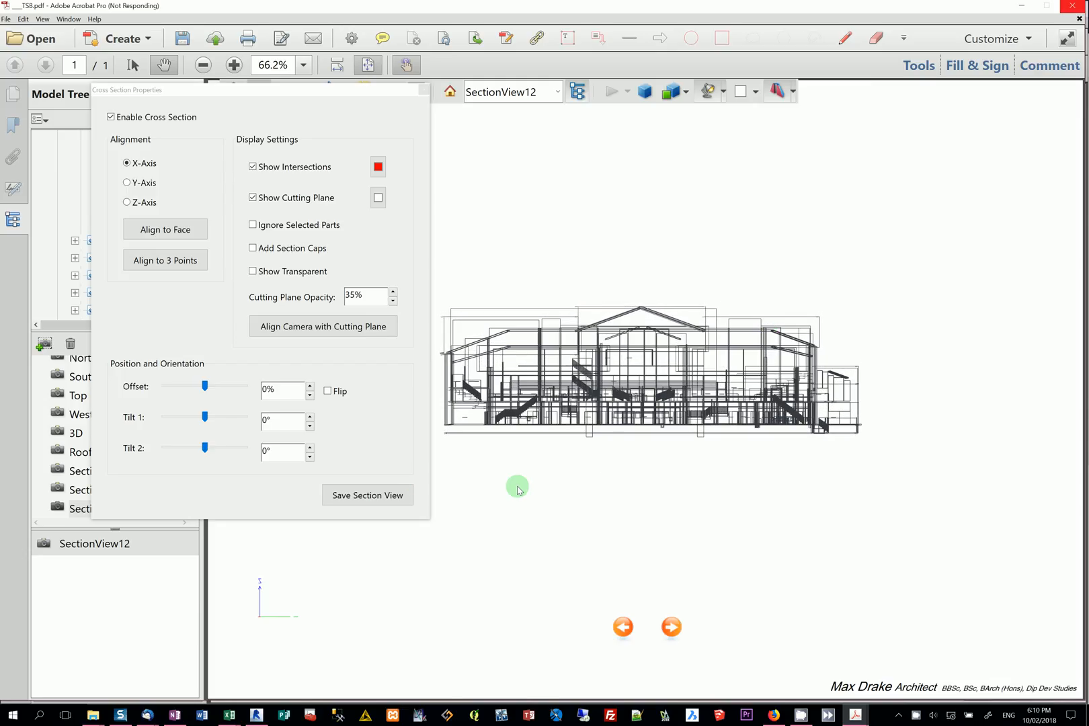
{"action": "left_click", "coordinate": [603, 440]}
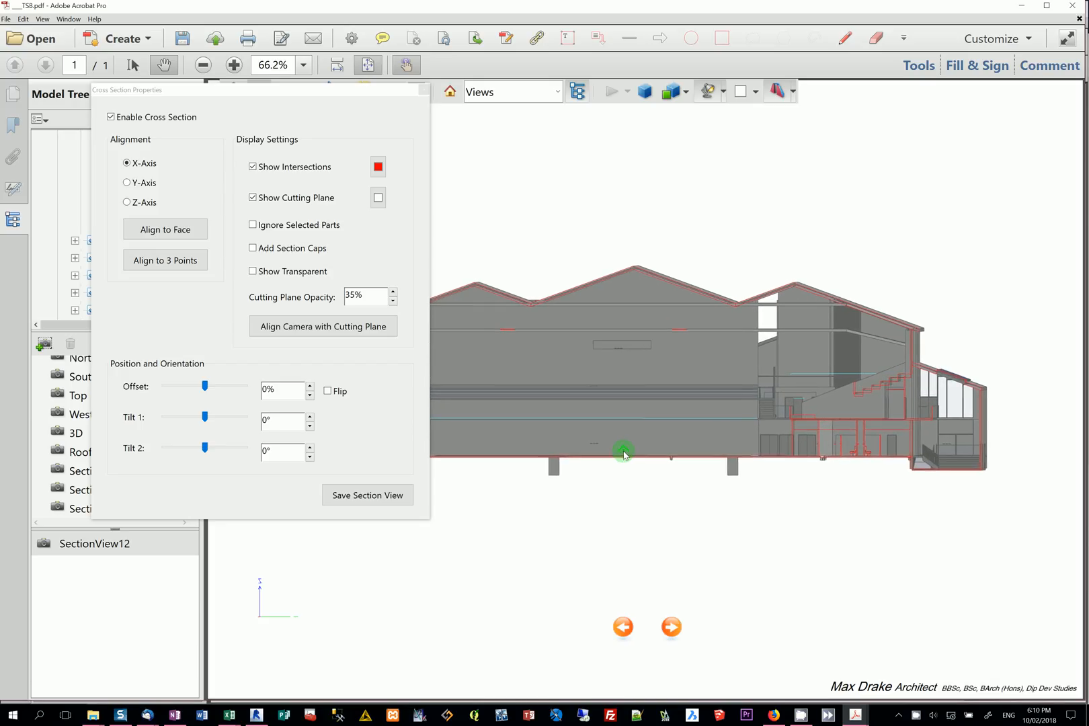
{"action": "left_click", "coordinate": [374, 495]}
{"action": "left_click", "coordinate": [569, 431]}
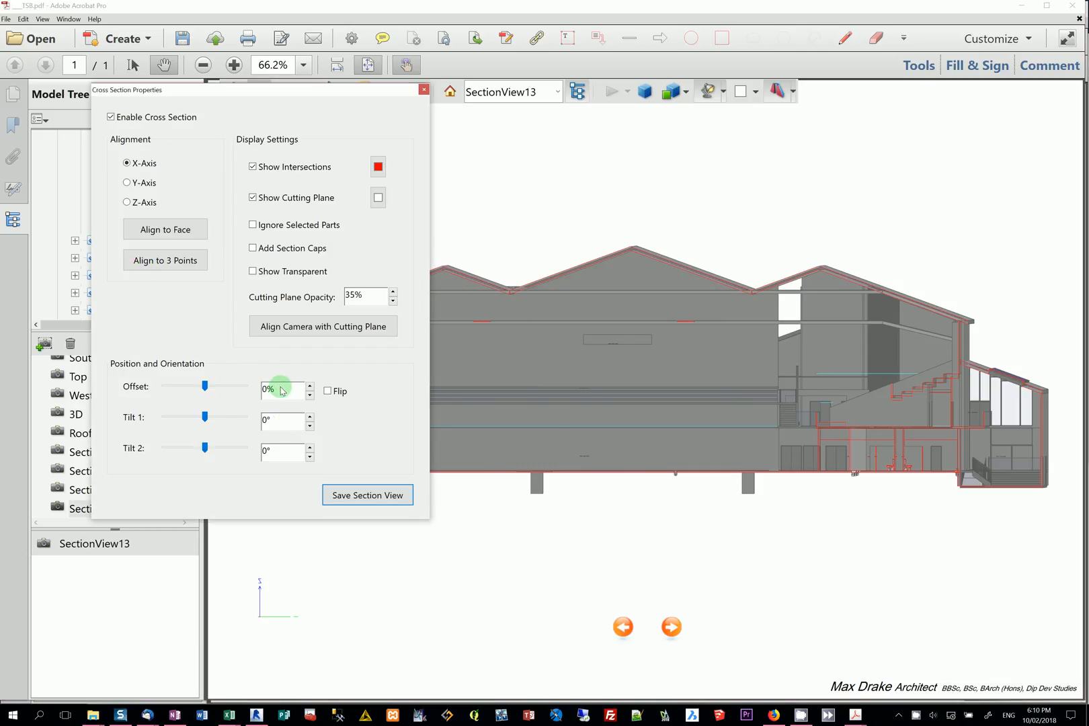
- Move the X-axis cutting plane to an offset of -73% and save the result as a section view
{"action": "double_click", "coordinate": [282, 388]}
{"action": "type", "text": "-10"}
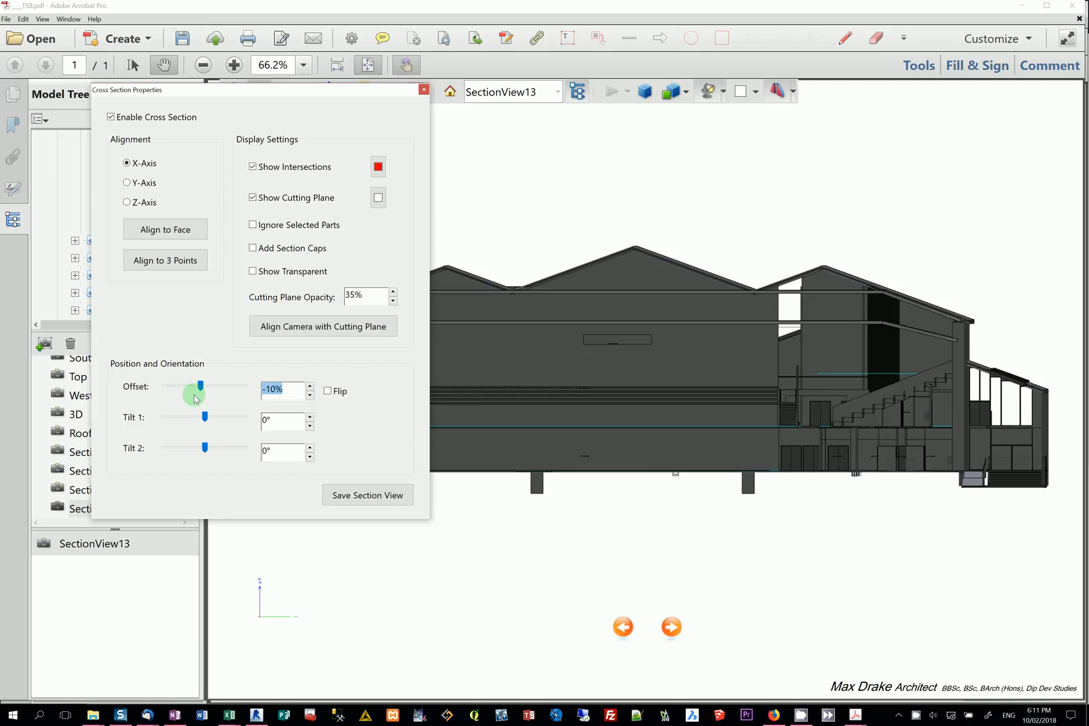
{"action": "left_click_drag", "start_coordinate": [200, 386], "coordinate": [179, 392]}
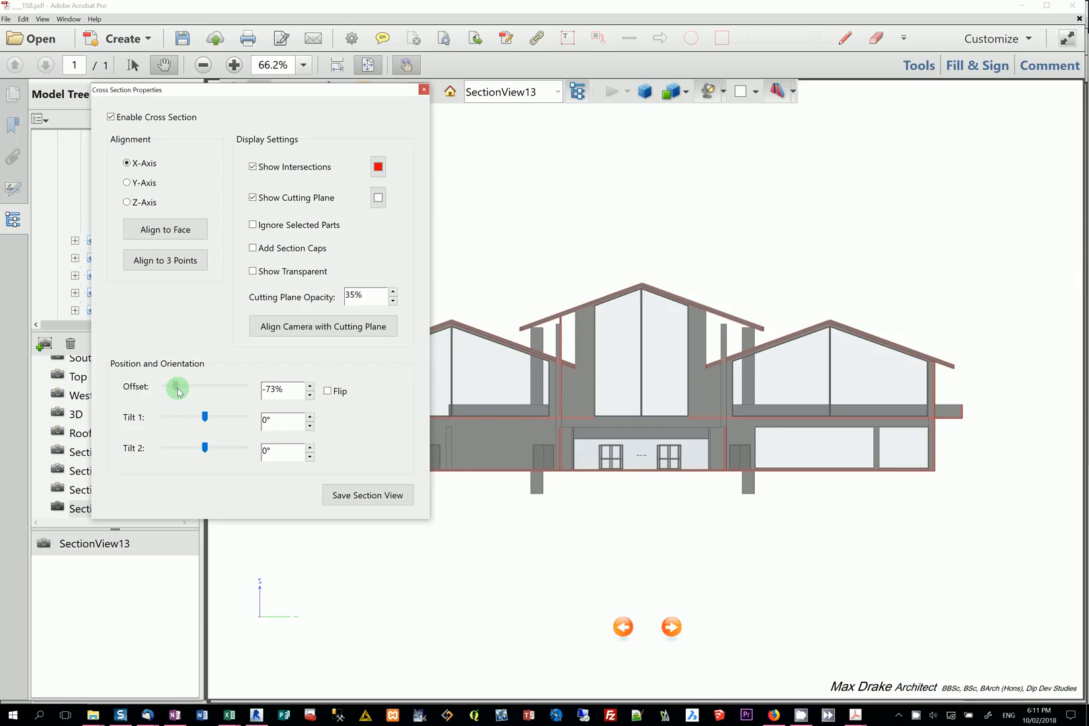
{"action": "left_click", "coordinate": [361, 496]}
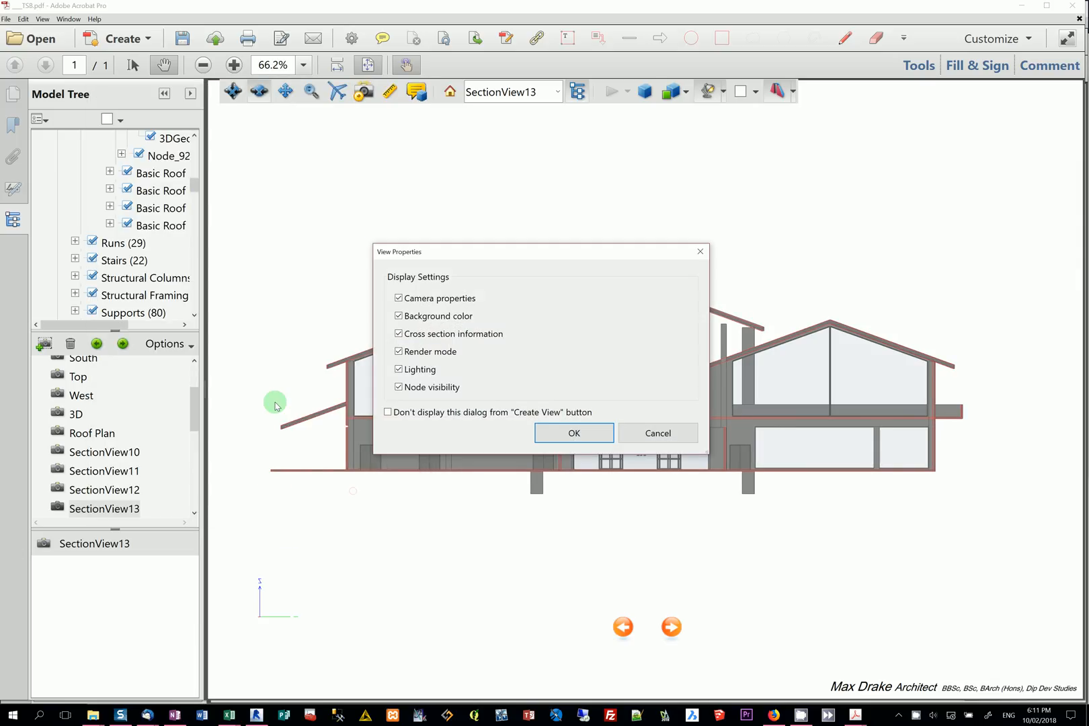
{"action": "left_click", "coordinate": [539, 427]}
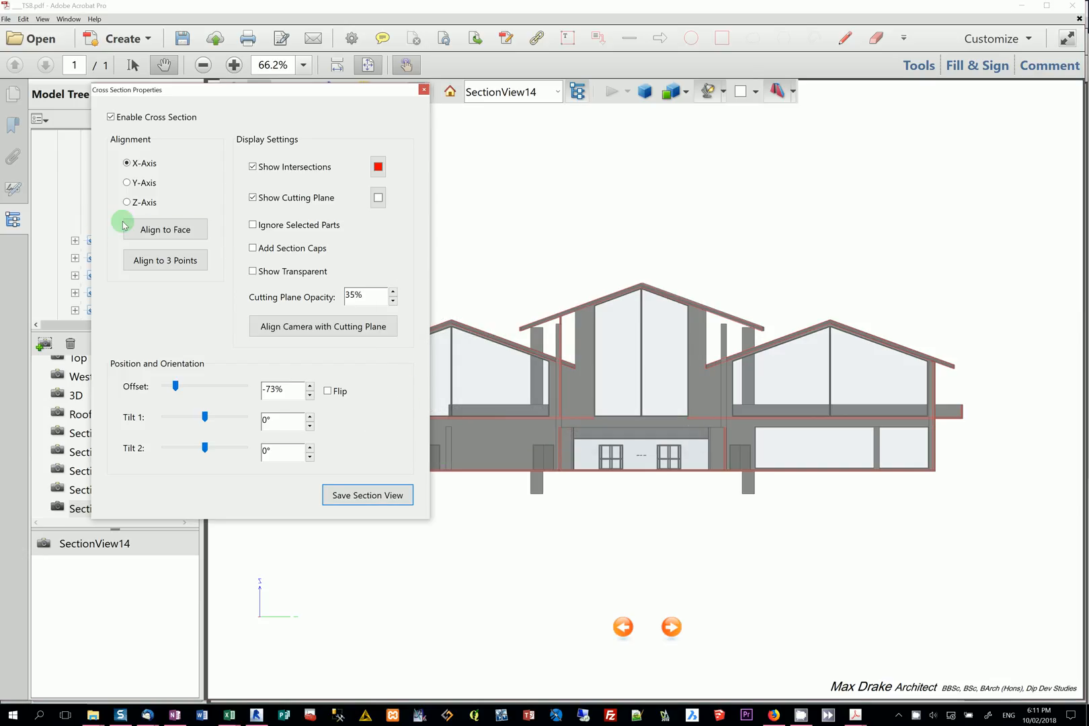
- Align the cross section to the Y-axis and turn the model to look straight at the lengthwise cut
{"action": "left_click", "coordinate": [126, 183]}
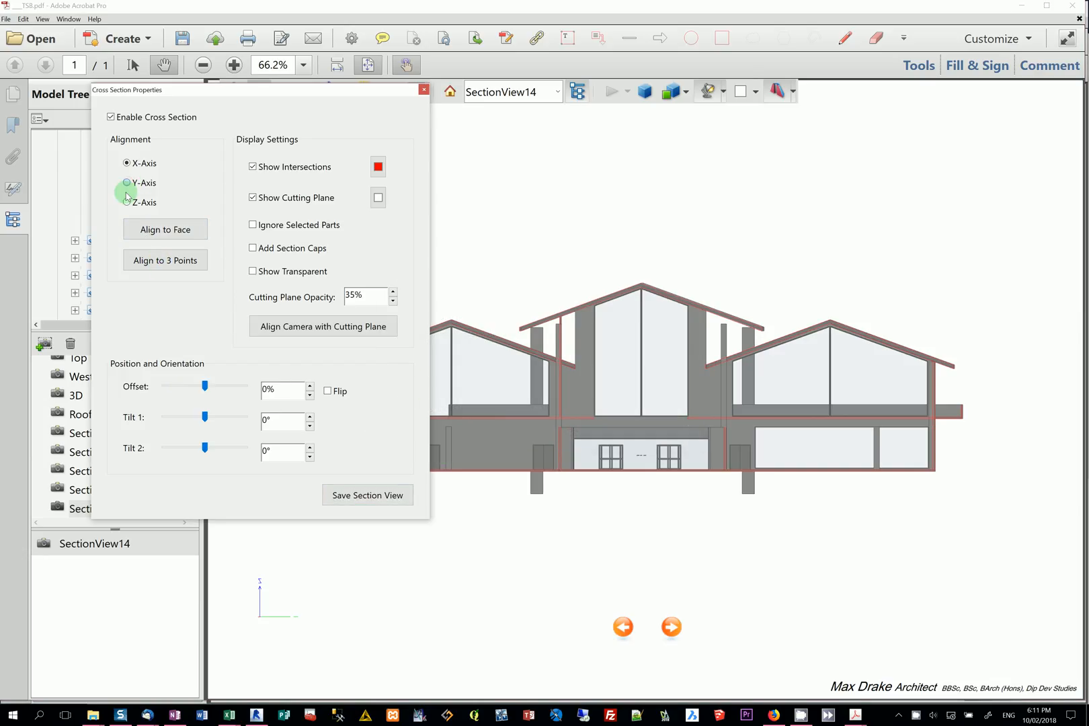
{"action": "mouse_move", "coordinate": [573, 420]}
{"action": "left_mouse_down"}
{"action": "mouse_move", "coordinate": [496, 414]}
{"action": "mouse_move", "coordinate": [835, 437]}
{"action": "mouse_move", "coordinate": [833, 418]}
{"action": "mouse_move", "coordinate": [763, 418]}
{"action": "left_mouse_up"}
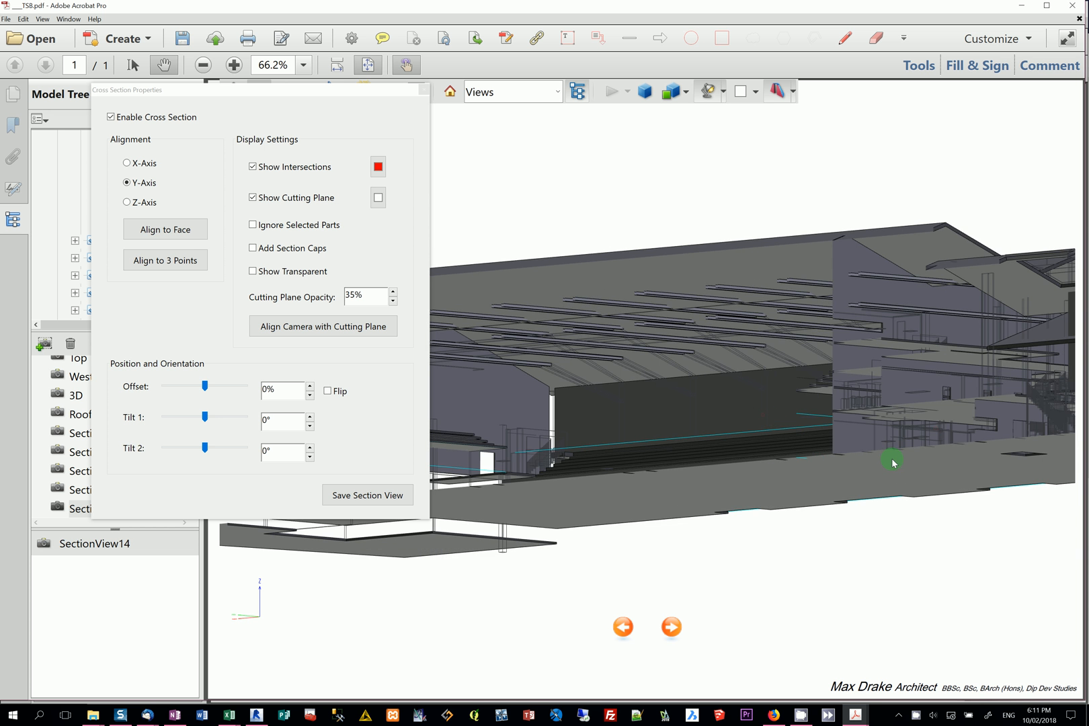
{"action": "left_click_drag", "start_coordinate": [893, 462], "coordinate": [515, 440]}
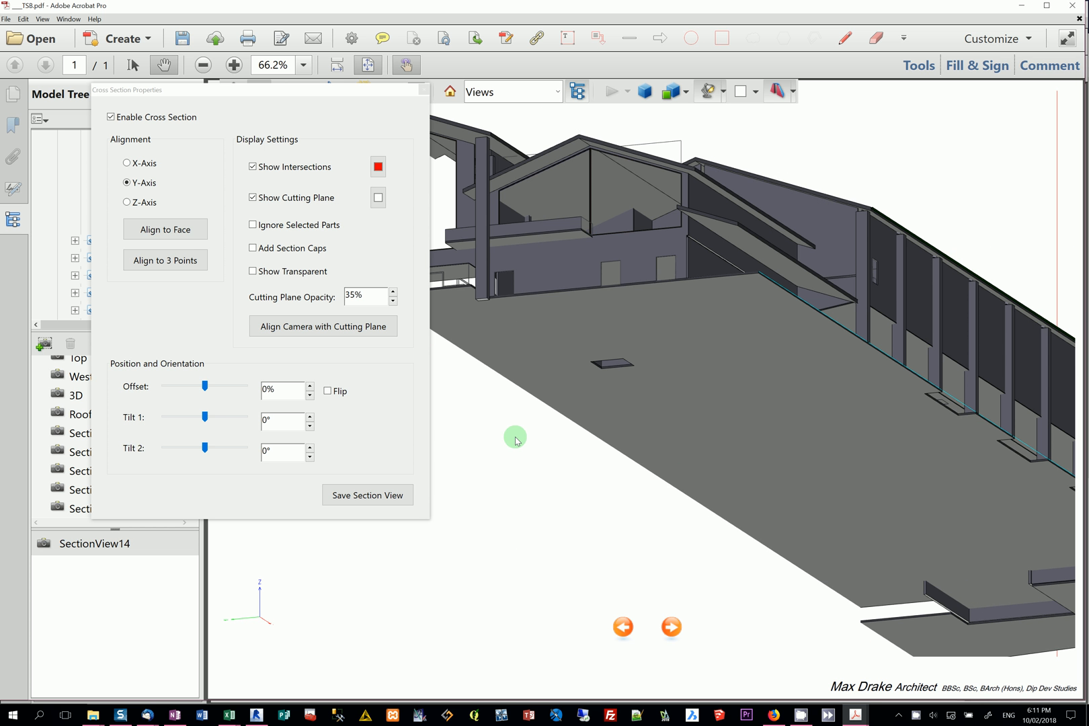
{"action": "left_click_drag", "start_coordinate": [336, 90], "coordinate": [234, 167]}
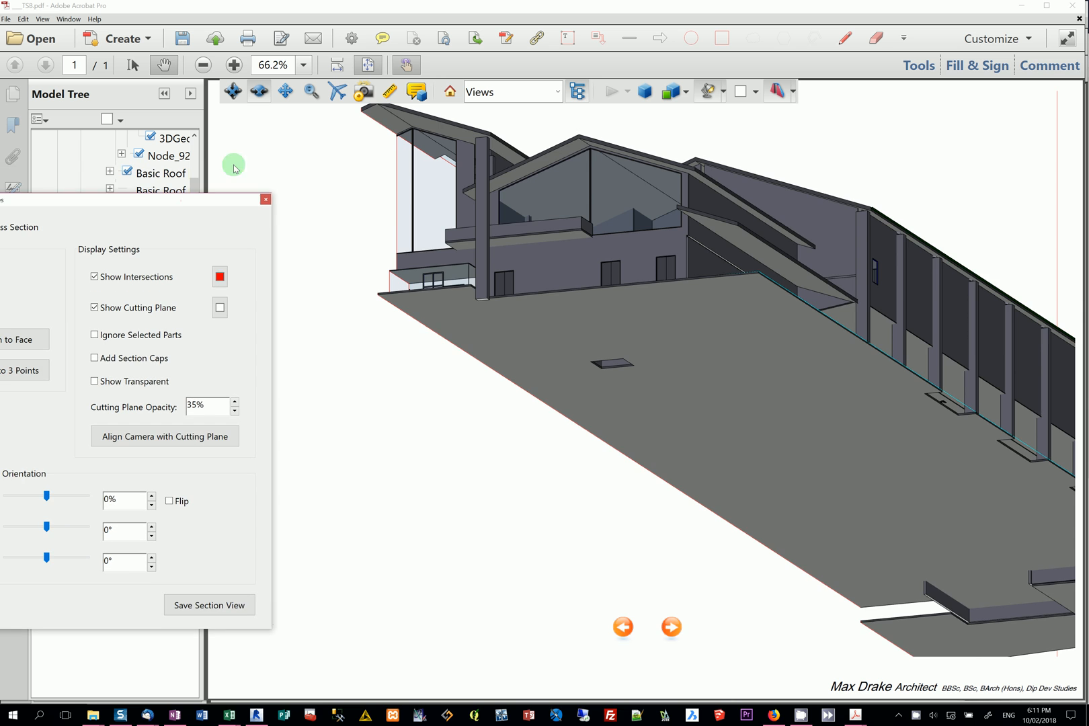
{"action": "left_click_drag", "start_coordinate": [737, 340], "coordinate": [852, 544]}
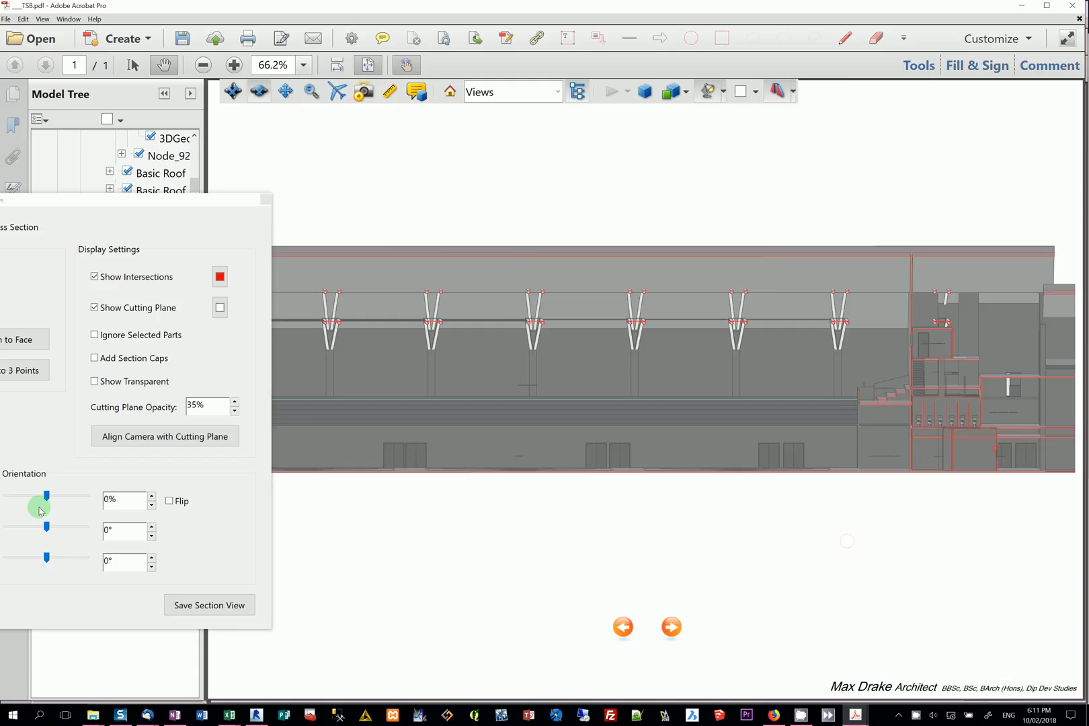
- Save the Y-axis cut as a section view, close the cross section properties, and save the PDF
{"action": "left_click", "coordinate": [192, 607]}
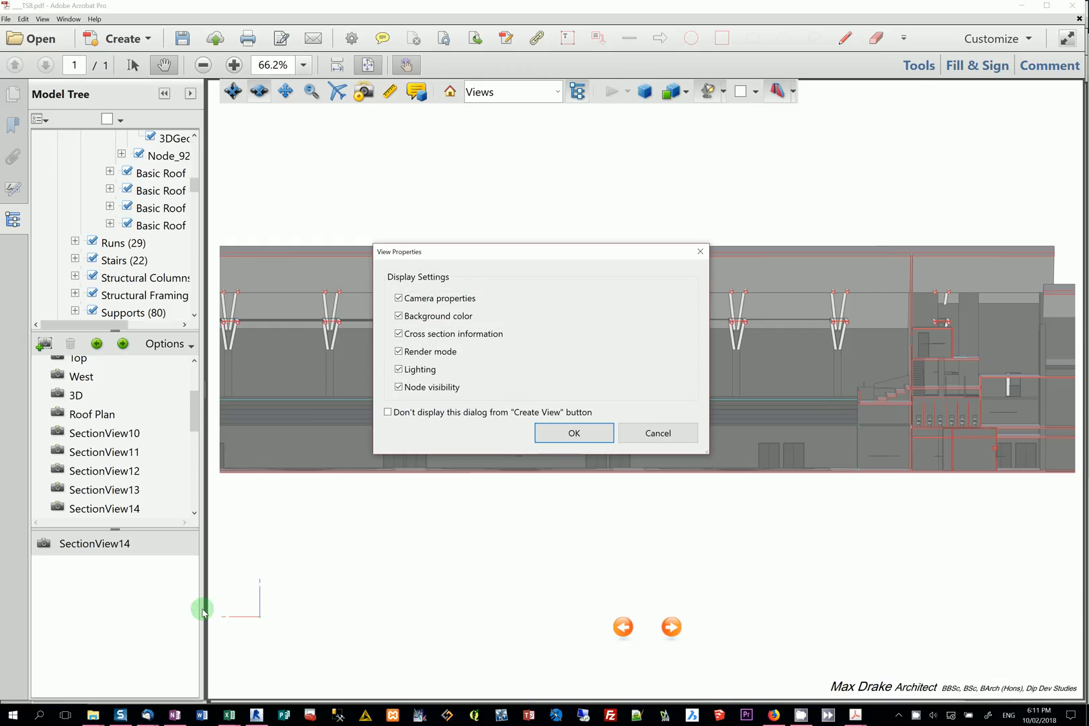
{"action": "left_click", "coordinate": [582, 432]}
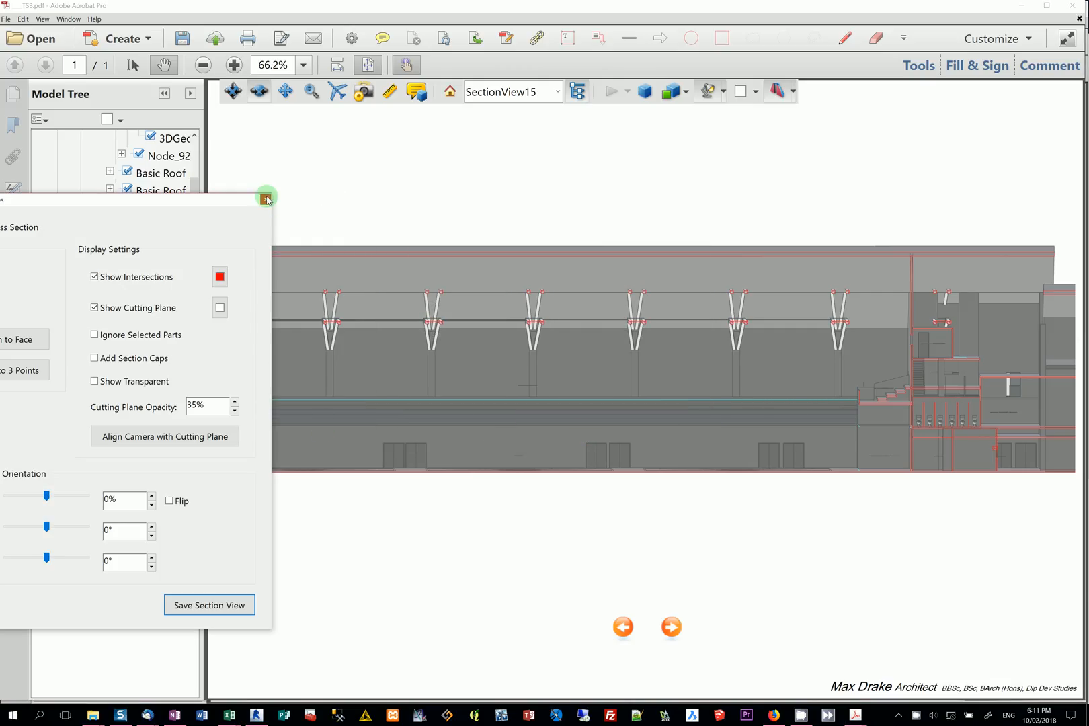
{"action": "left_click", "coordinate": [266, 198]}
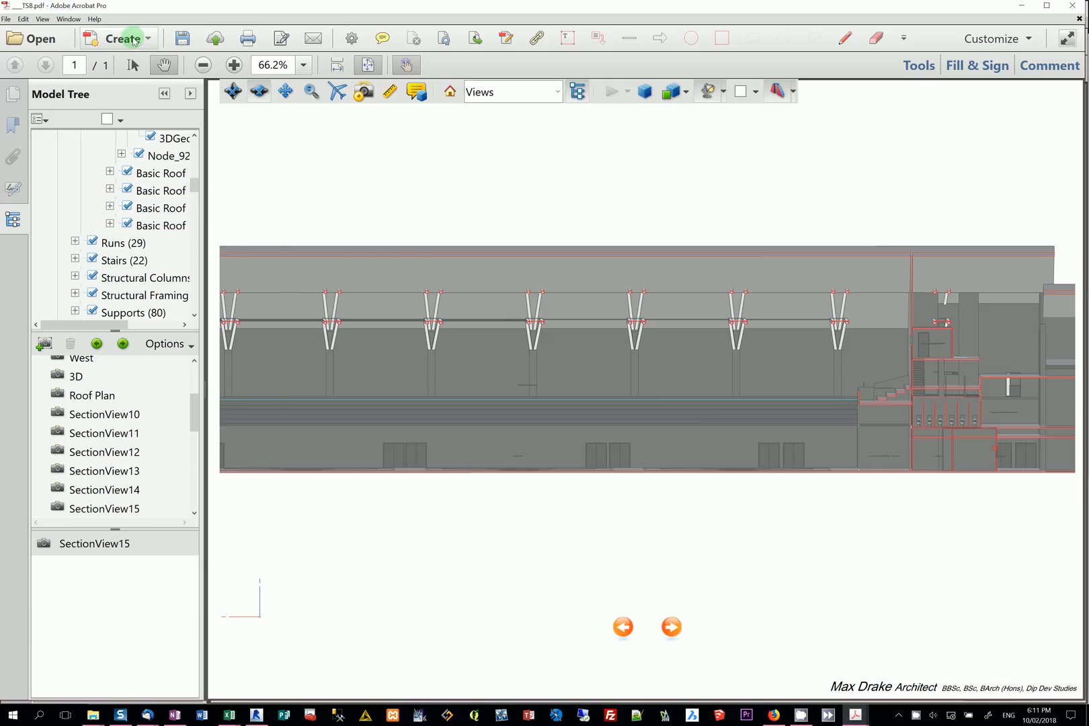
{"action": "left_click", "coordinate": [189, 43]}
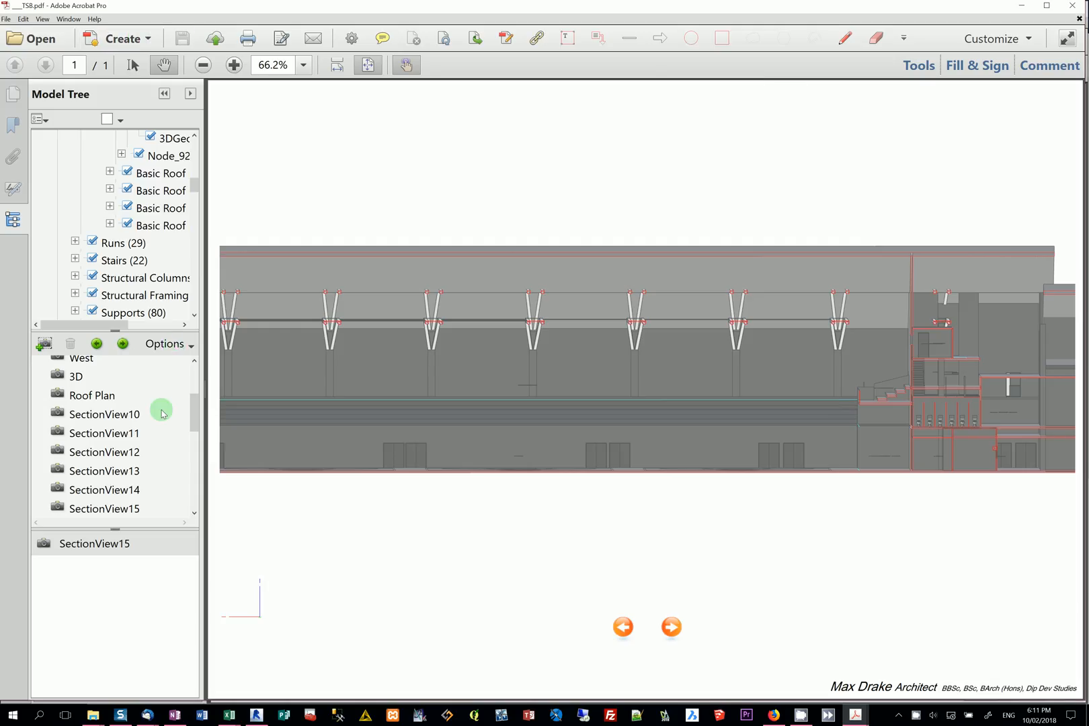
- Recall the saved SectionView10, SectionView11 and Home views to check how each one displays
{"action": "left_click_drag", "start_coordinate": [194, 410], "coordinate": [165, 408]}
{"action": "left_click", "coordinate": [108, 383]}
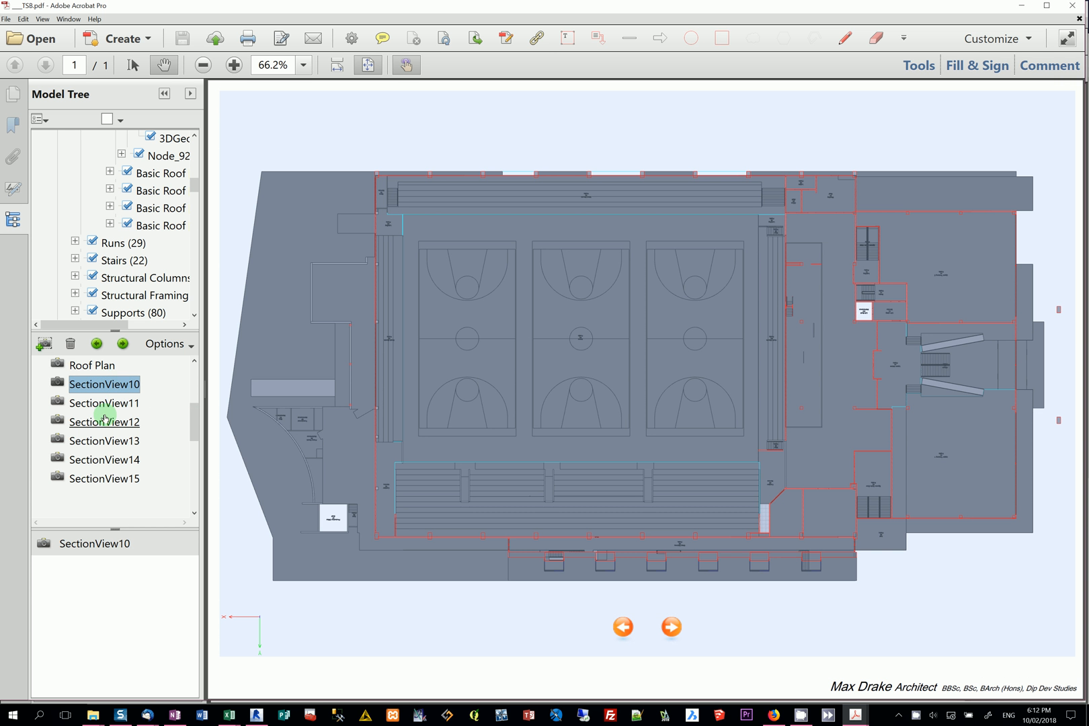
{"action": "left_click", "coordinate": [104, 406]}
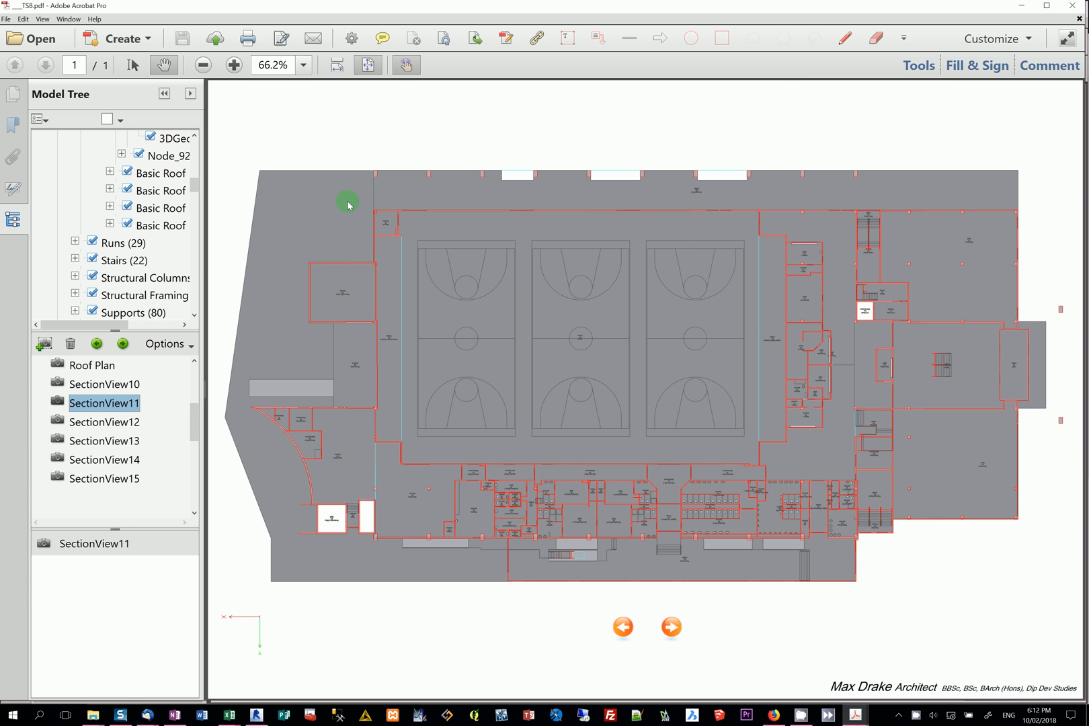
{"action": "left_click", "coordinate": [557, 92]}
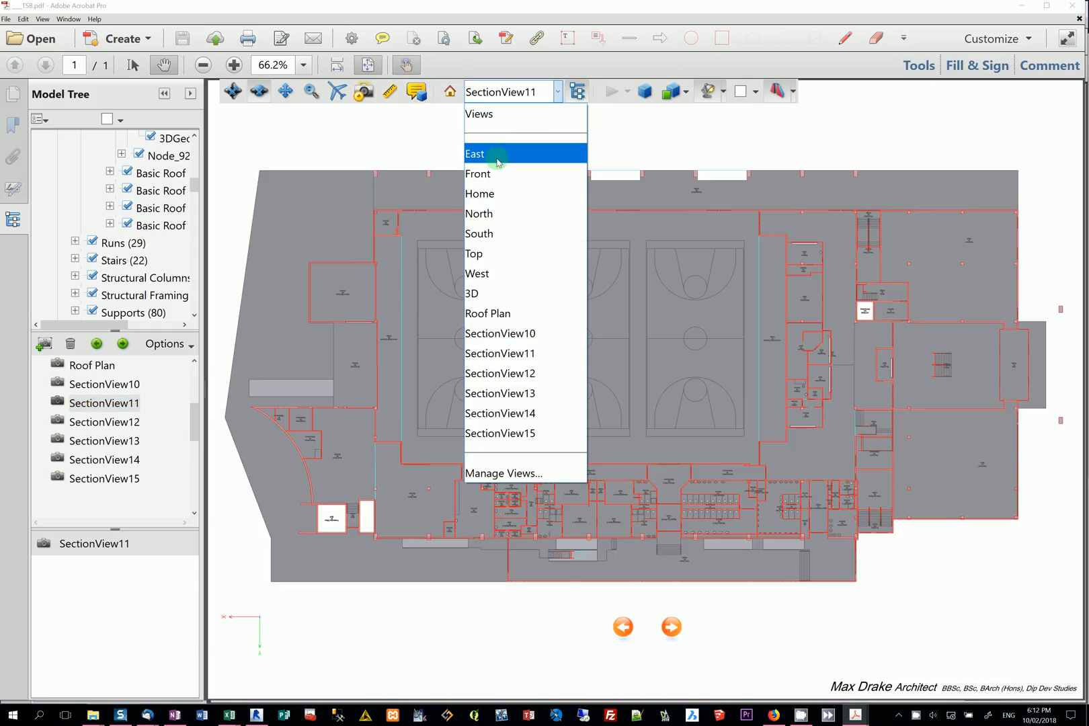
{"action": "left_click", "coordinate": [497, 194]}
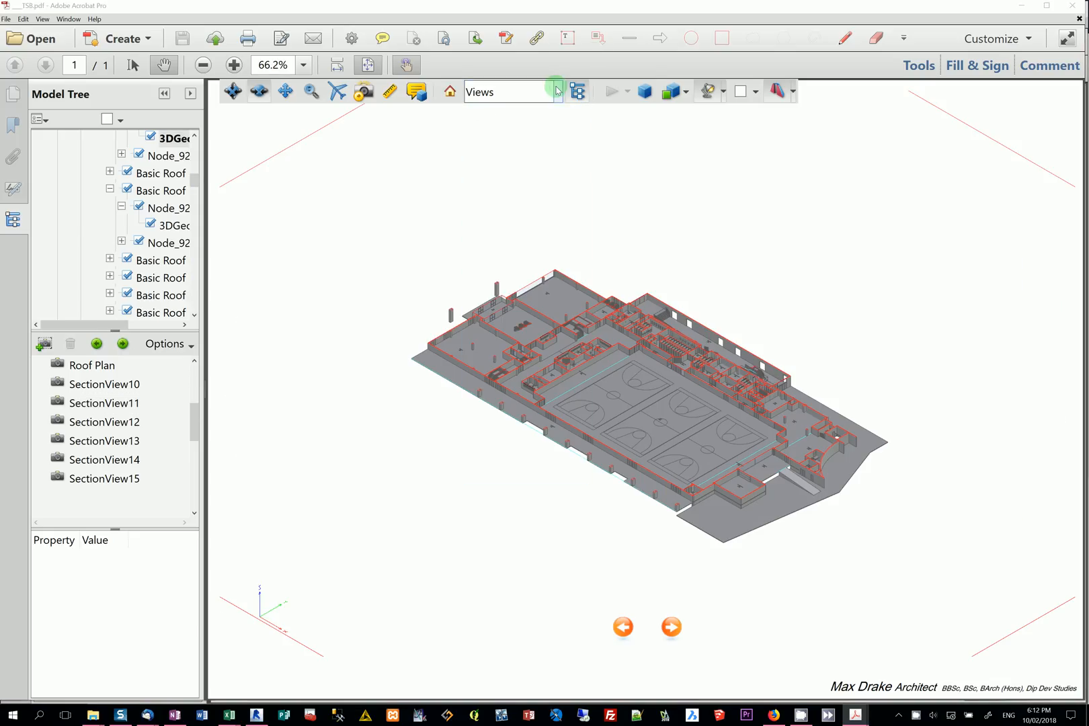
- Switch to the Front view, hide the cross section, and enlarge the elevation to fill the view
{"action": "left_click", "coordinate": [557, 92]}
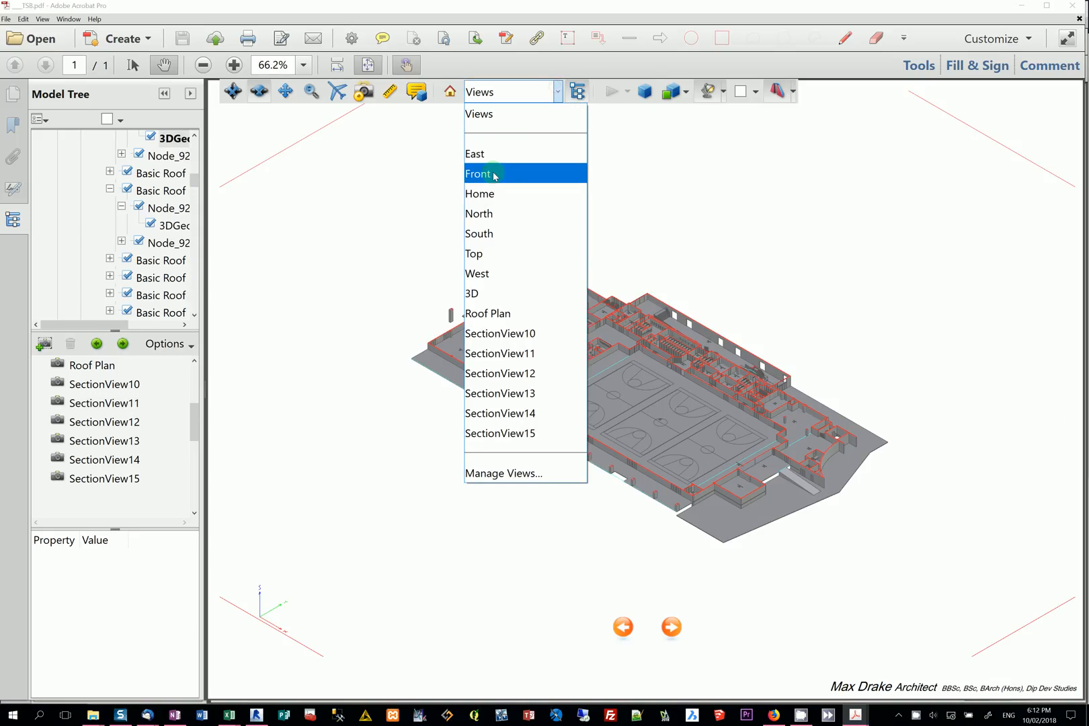
{"action": "left_click", "coordinate": [494, 174]}
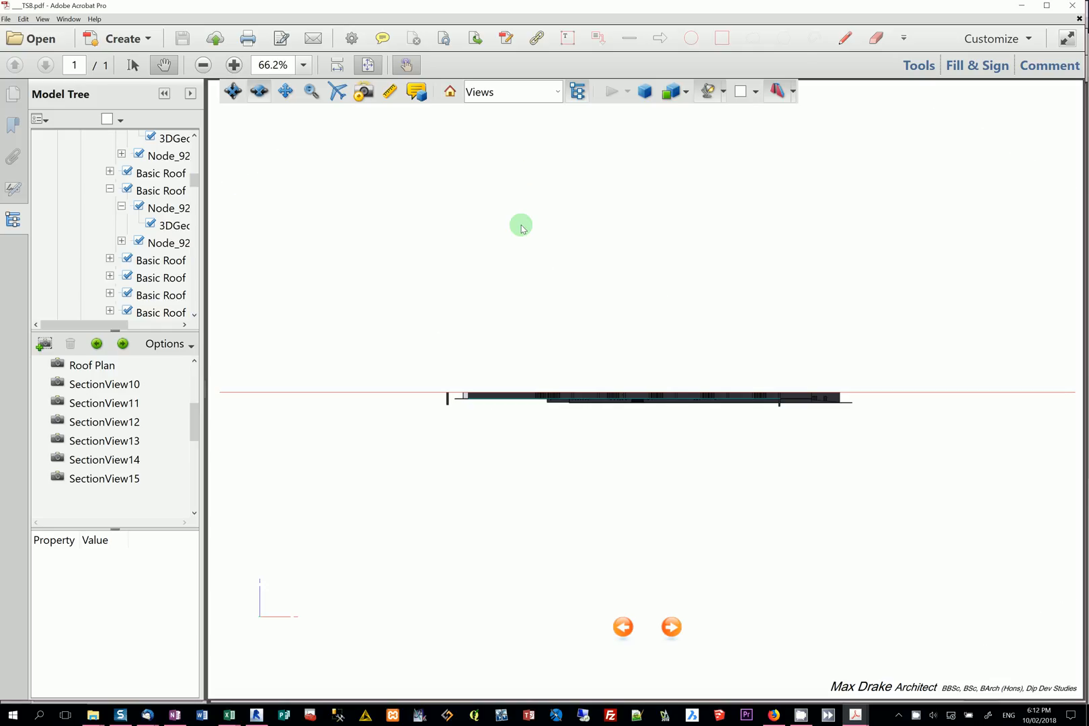
{"action": "left_click", "coordinate": [796, 94]}
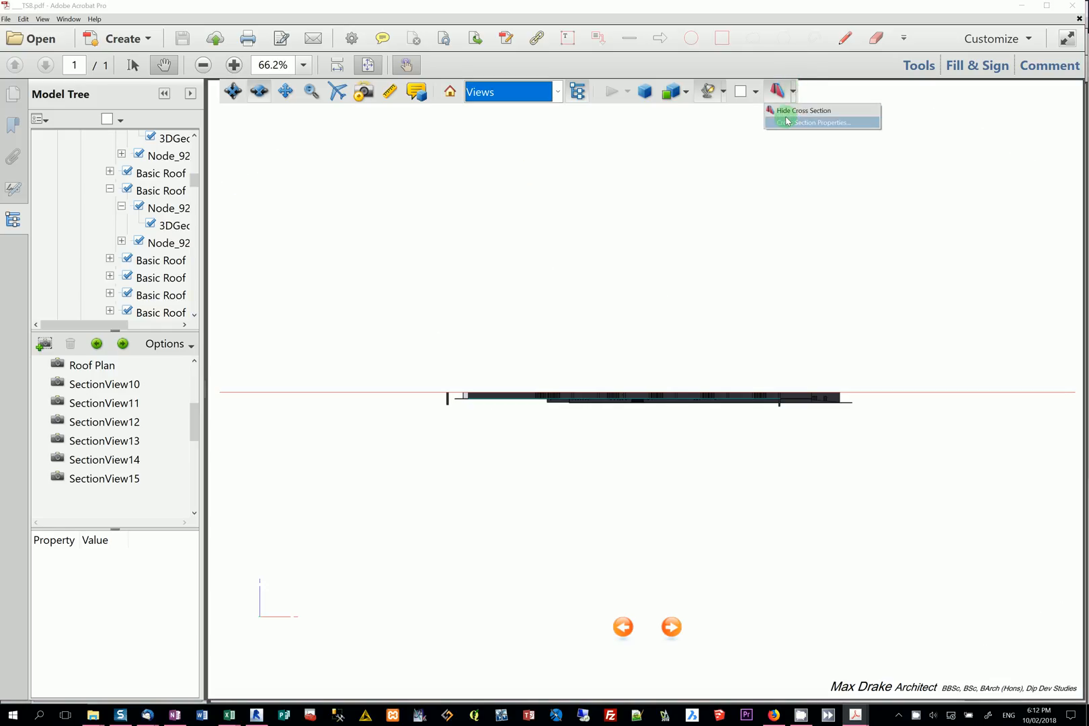
{"action": "left_click", "coordinate": [771, 119]}
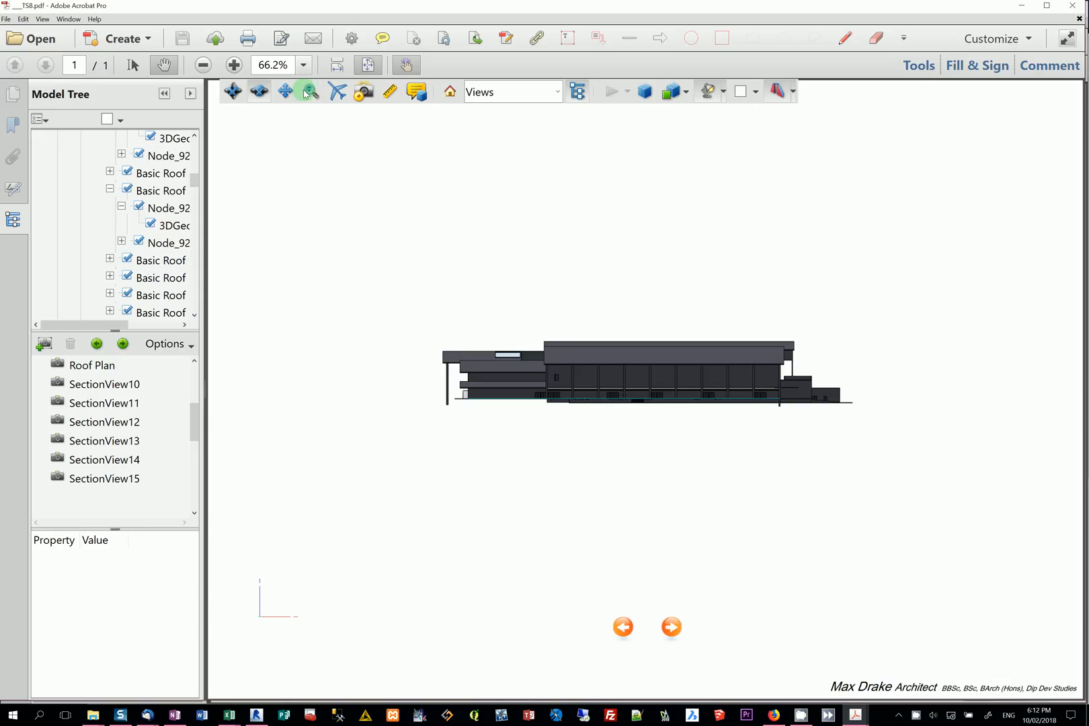
{"action": "scroll", "coordinate": [309, 94], "scroll_direction": "up", "scroll_amount": 3}
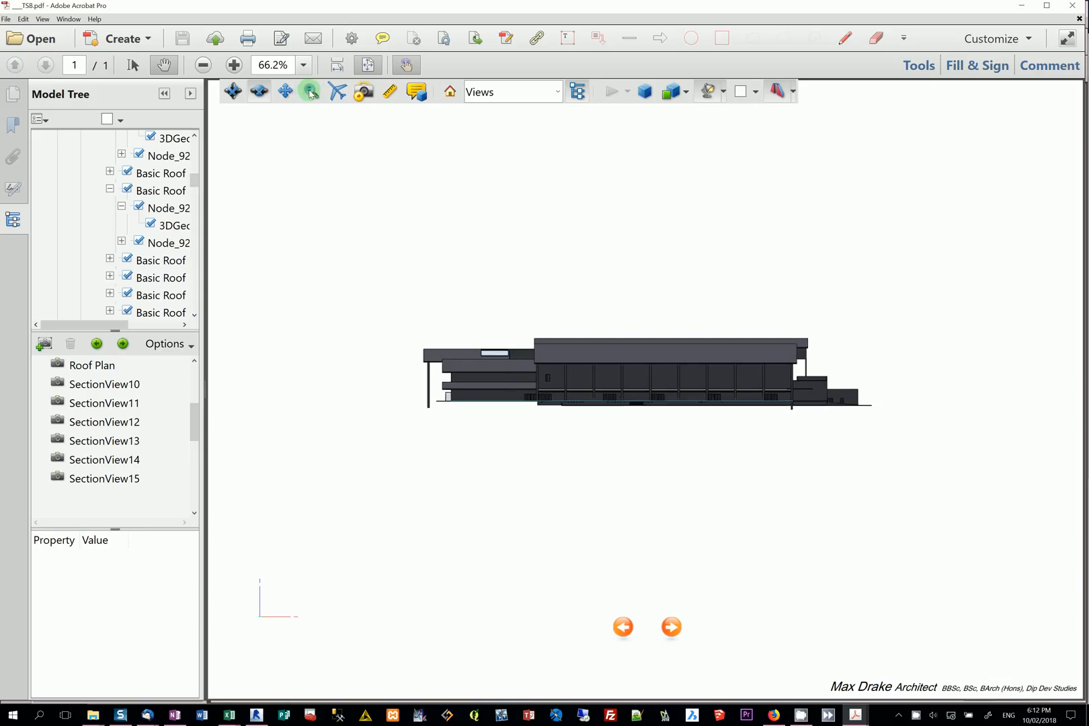
{"action": "scroll", "coordinate": [735, 329], "scroll_direction": "up", "scroll_amount": 3}
{"action": "scroll", "coordinate": [776, 394], "scroll_direction": "up", "scroll_amount": 1}
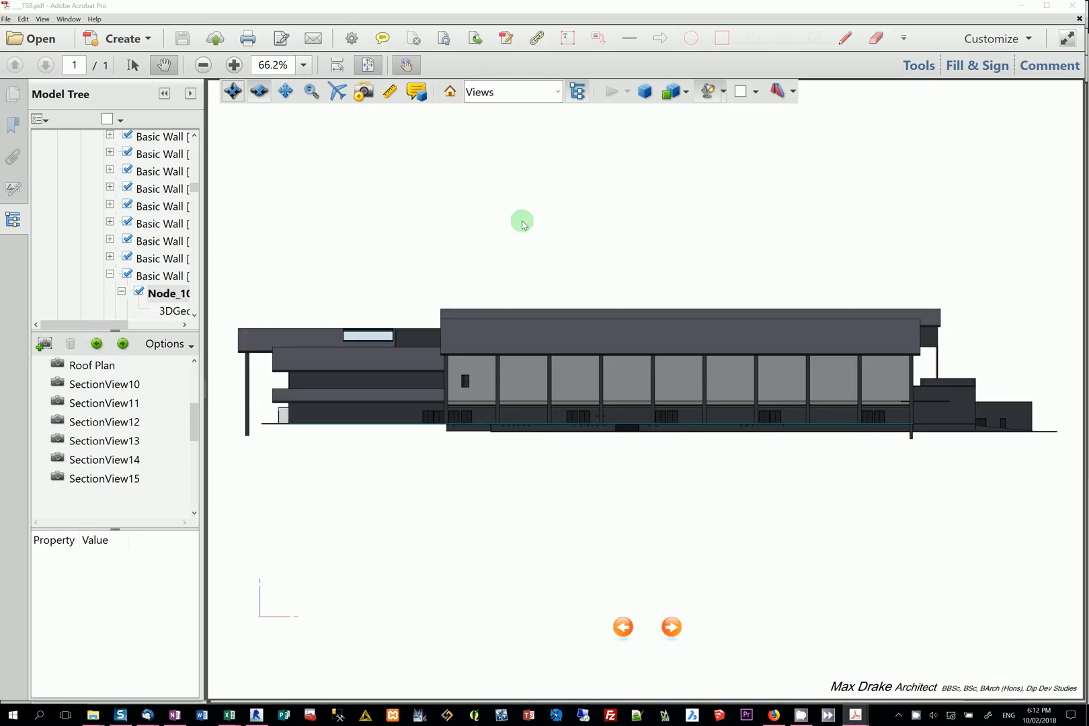
- Save the current elevation as a new view named West Elev and accept the updated view list
{"action": "left_click", "coordinate": [559, 92]}
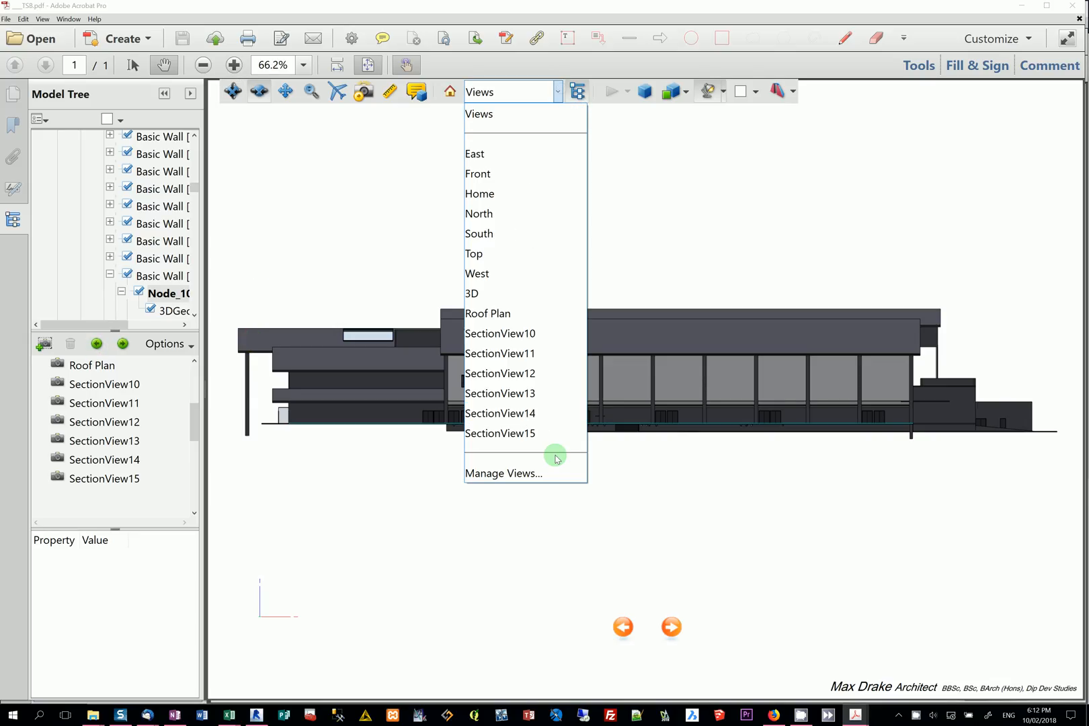
{"action": "left_click", "coordinate": [555, 472]}
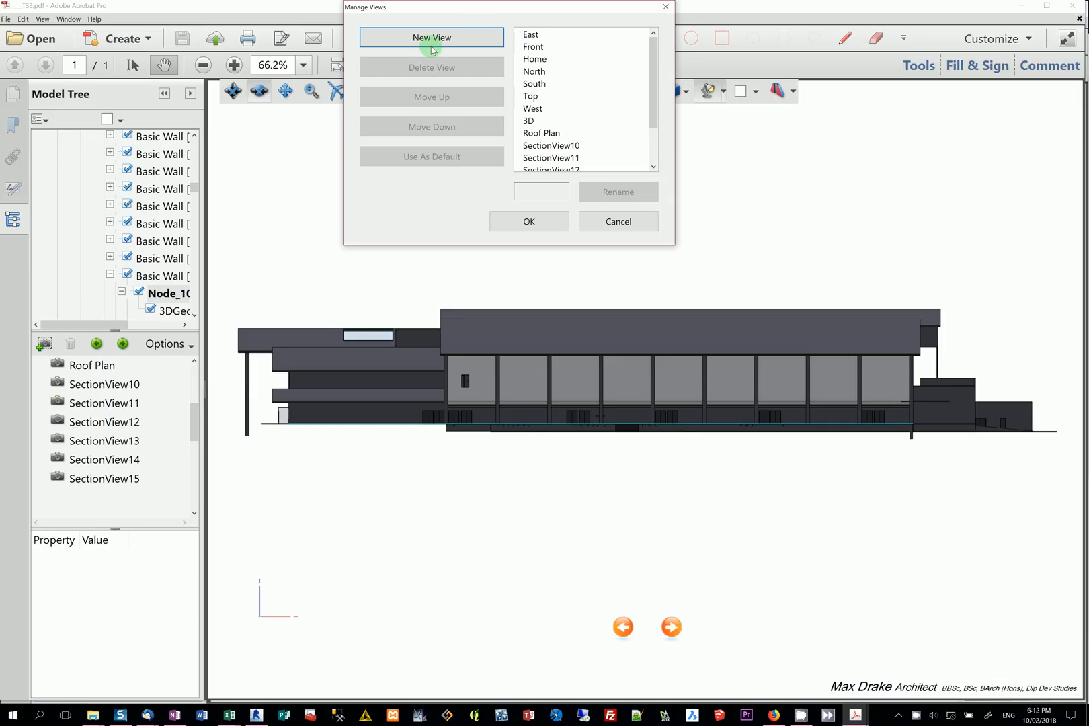
{"action": "left_click", "coordinate": [431, 42]}
{"action": "left_click", "coordinate": [541, 205]}
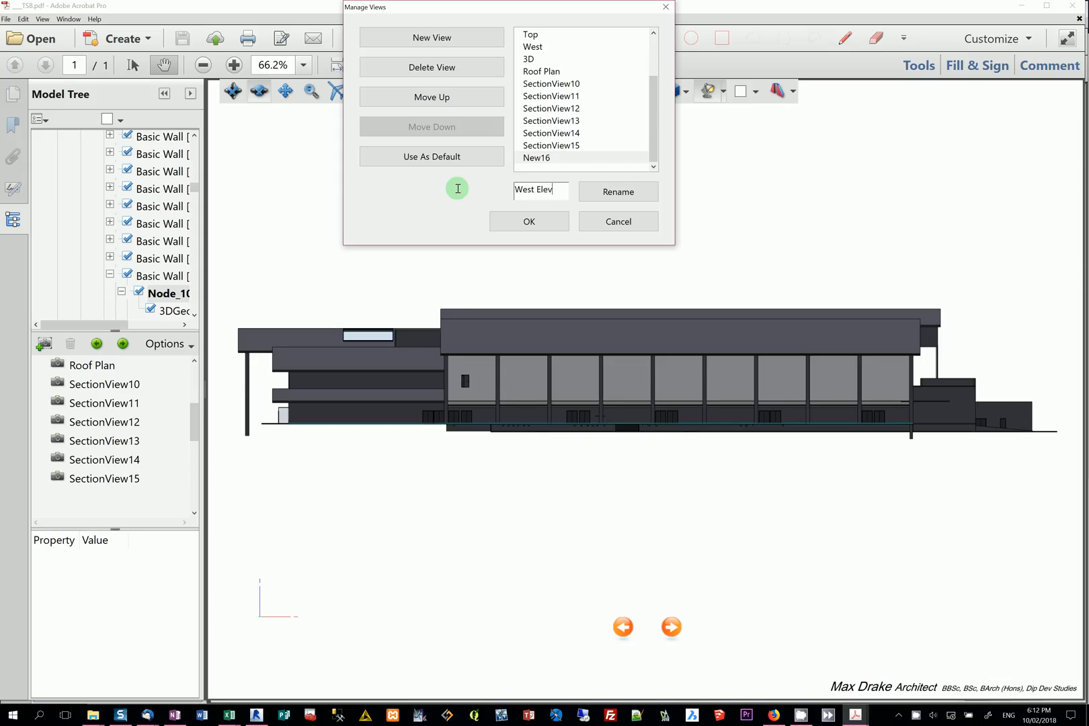
{"action": "left_click", "coordinate": [638, 192]}
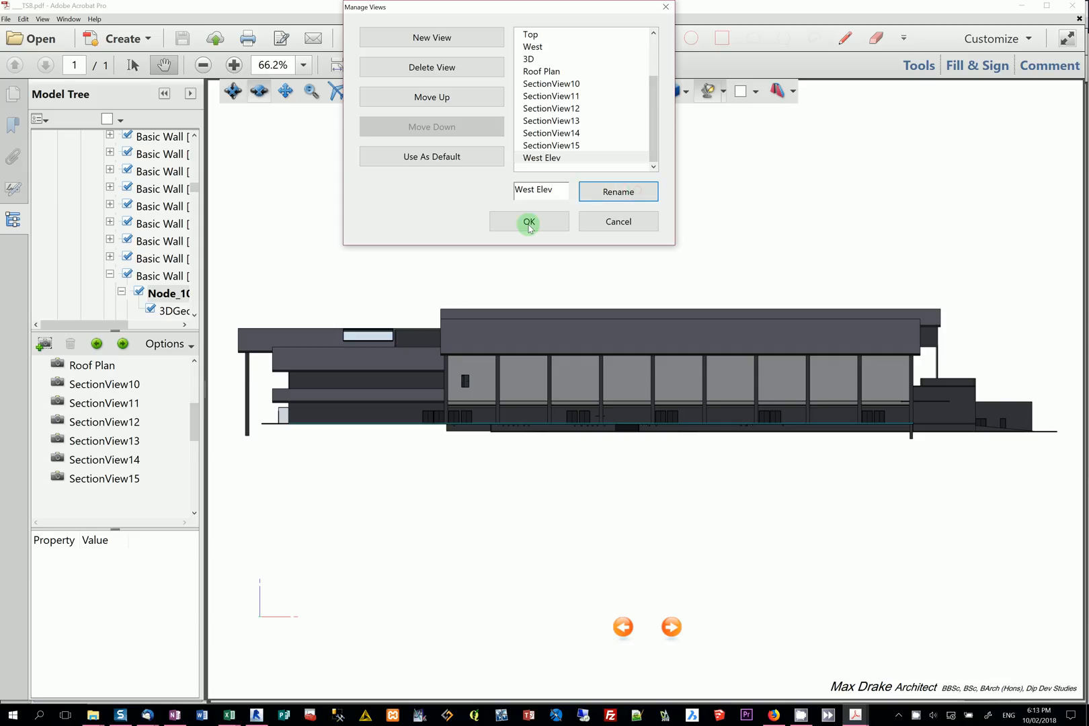
{"action": "left_click", "coordinate": [529, 223]}
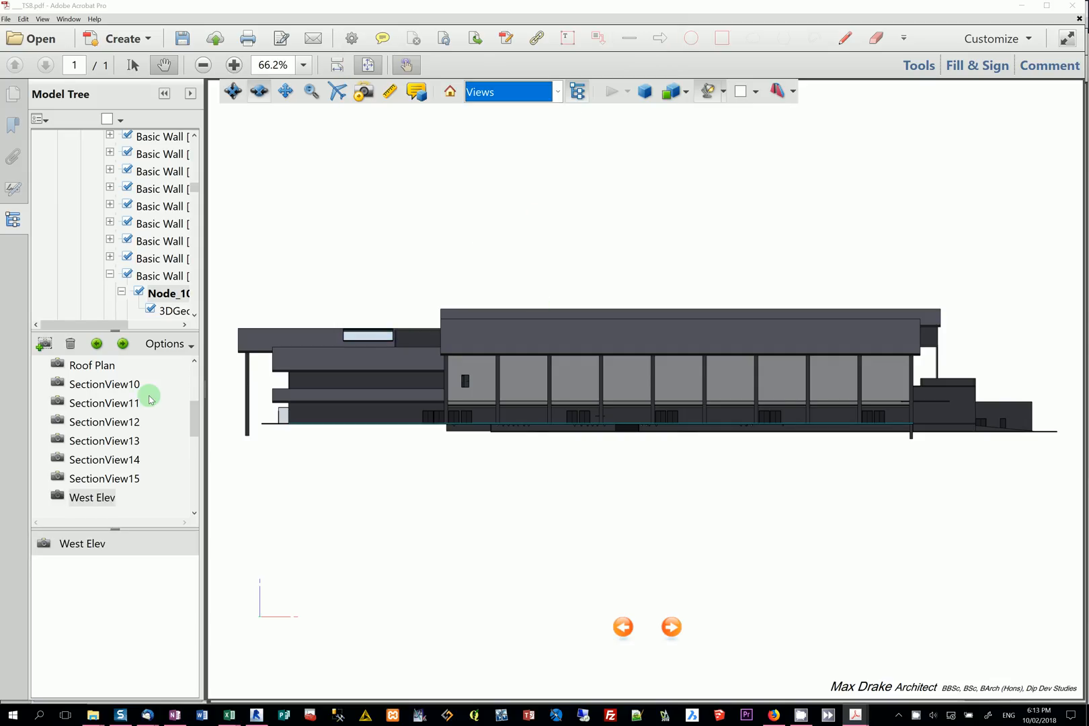
- Recall the East view, turn the model to face its long side, and enlarge the elevation
{"action": "left_click_drag", "start_coordinate": [193, 418], "coordinate": [193, 364]}
{"action": "left_click", "coordinate": [82, 370]}
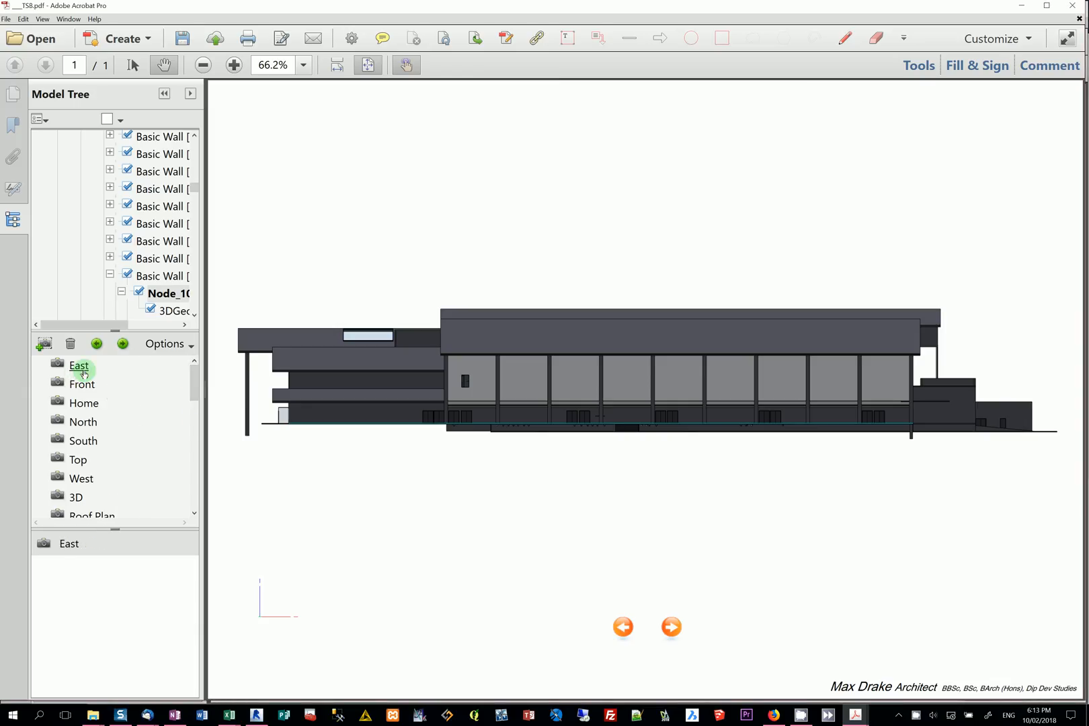
{"action": "mouse_move", "coordinate": [576, 436]}
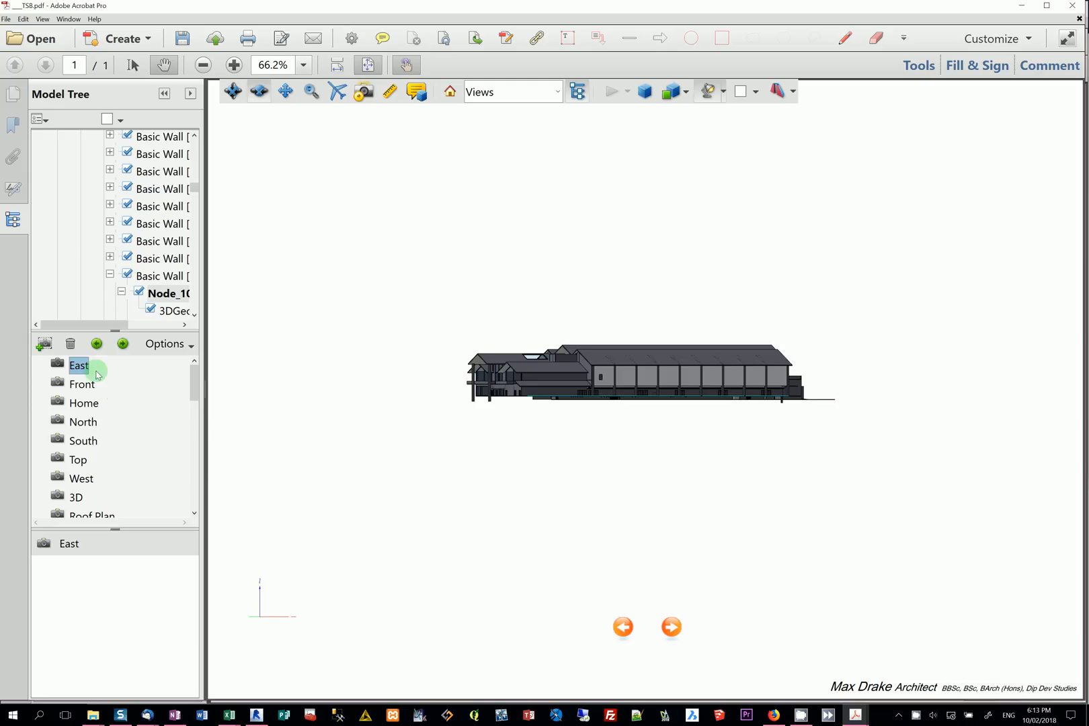
{"action": "mouse_move", "coordinate": [643, 432]}
{"action": "left_mouse_down"}
{"action": "mouse_move", "coordinate": [592, 437]}
{"action": "mouse_move", "coordinate": [648, 428]}
{"action": "left_mouse_up"}
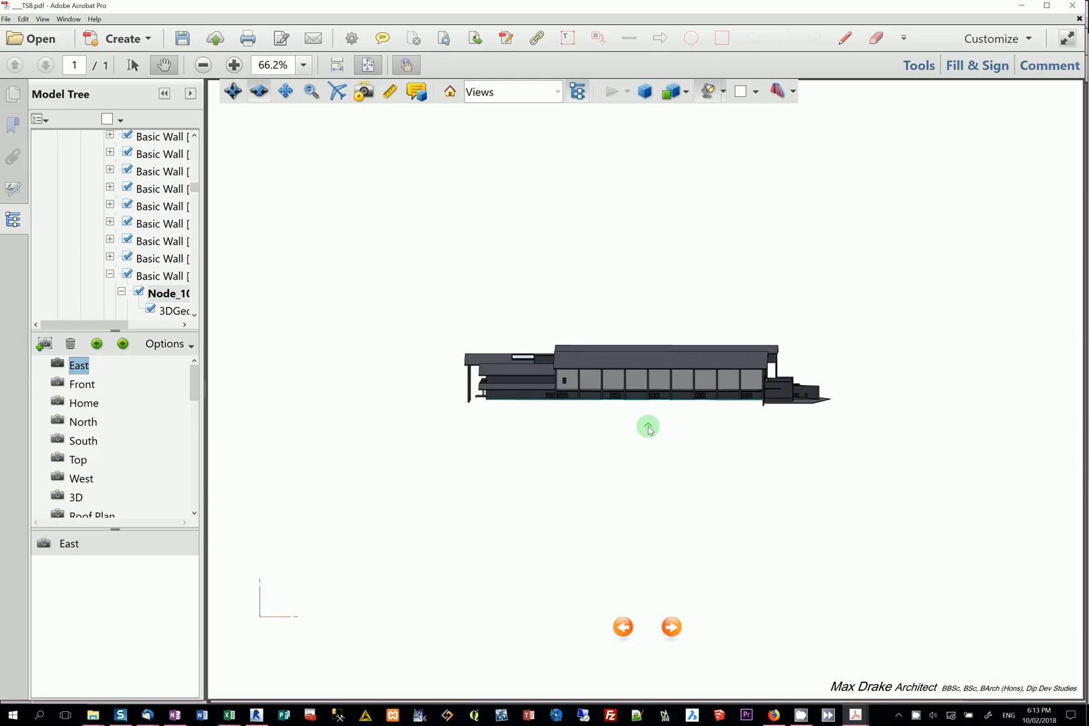
{"action": "scroll", "coordinate": [648, 428], "scroll_direction": "up", "scroll_amount": 1}
{"action": "scroll", "coordinate": [650, 430], "scroll_direction": "up", "scroll_amount": 5}
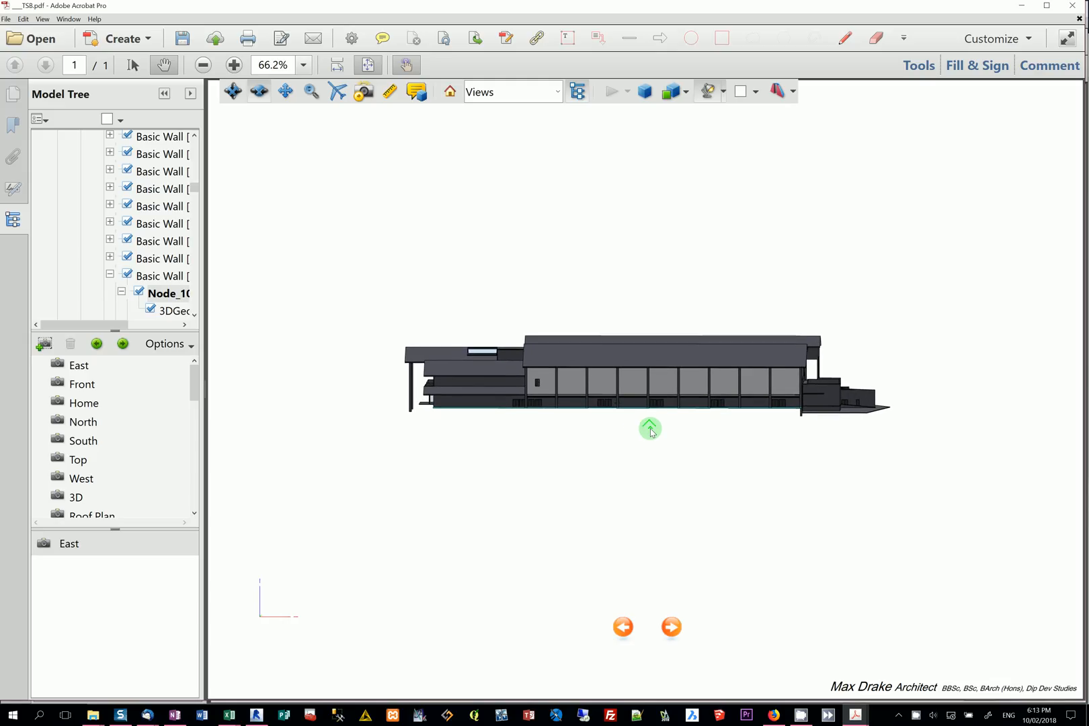
{"action": "scroll", "coordinate": [650, 430], "scroll_direction": "up", "scroll_amount": 2}
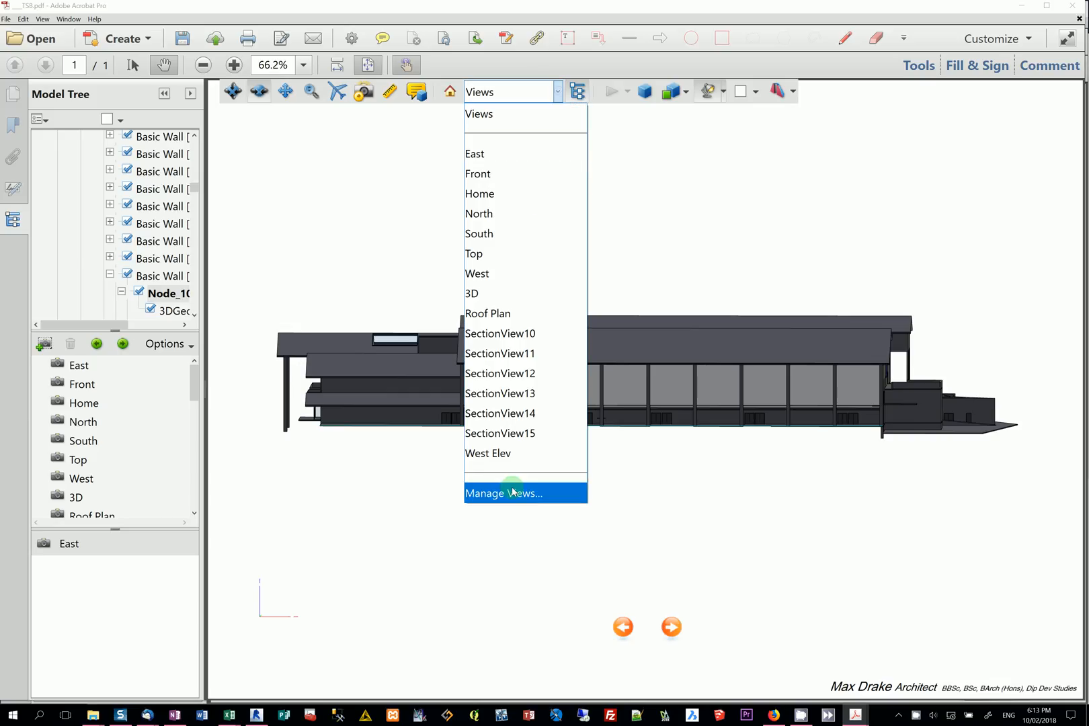
- Create another new view from this elevation with all display settings kept, and rename it West El
{"action": "left_click", "coordinate": [512, 491]}
{"action": "left_click", "coordinate": [450, 35]}
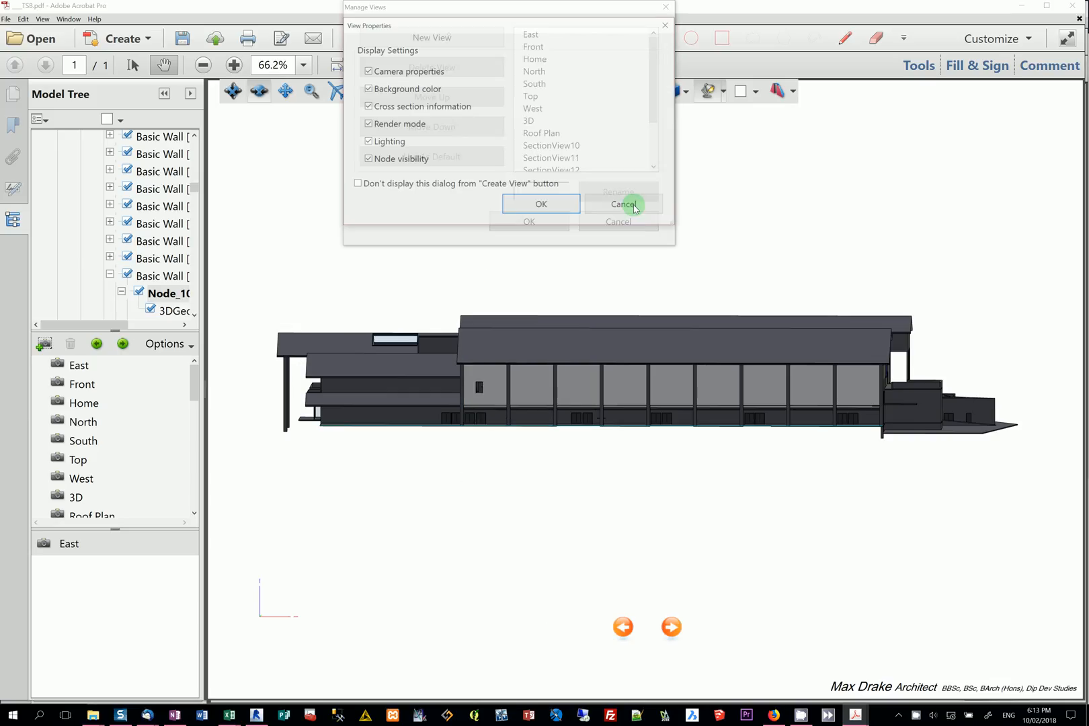
{"action": "left_click", "coordinate": [544, 204]}
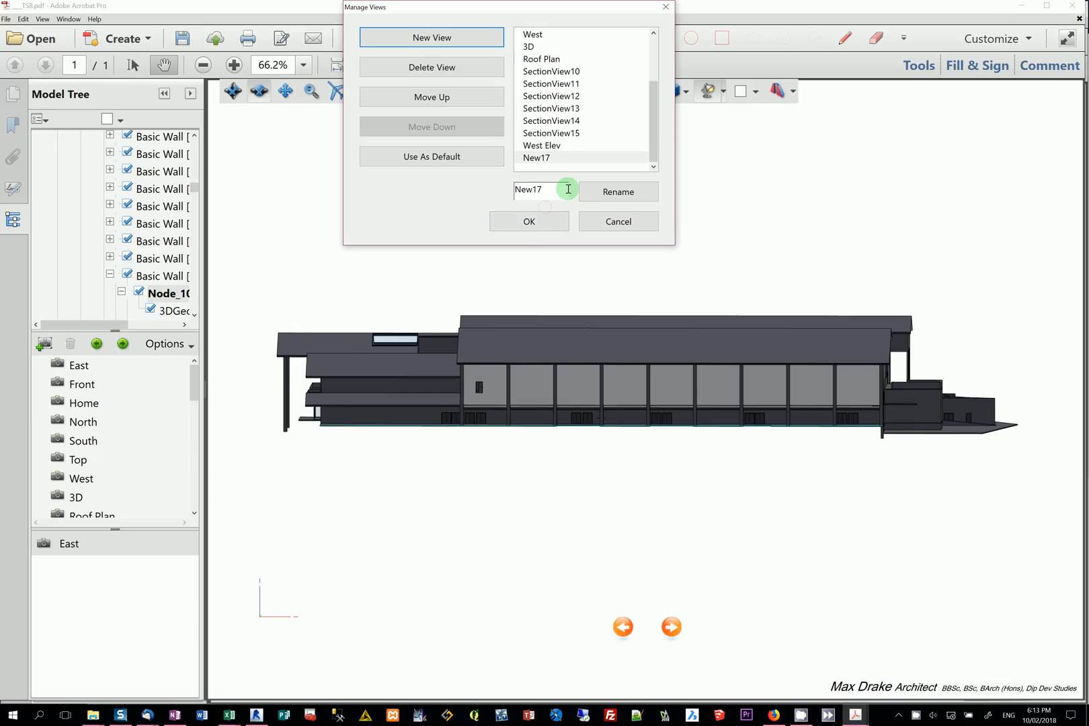
{"action": "double_click", "coordinate": [568, 189]}
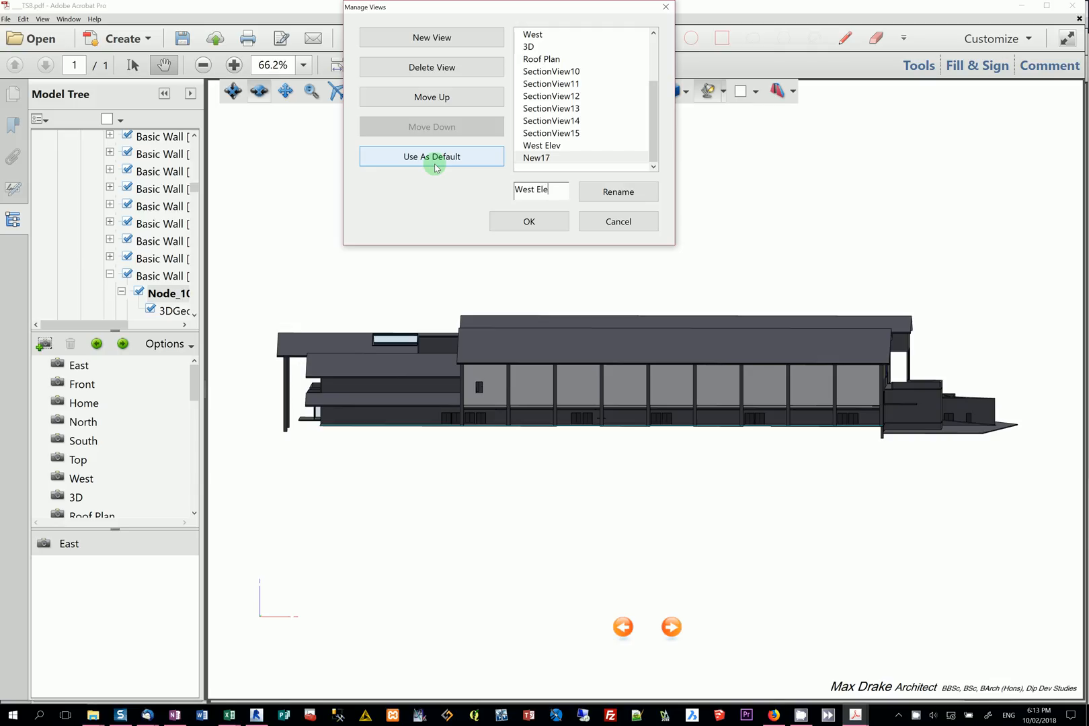
{"action": "left_click", "coordinate": [550, 148]}
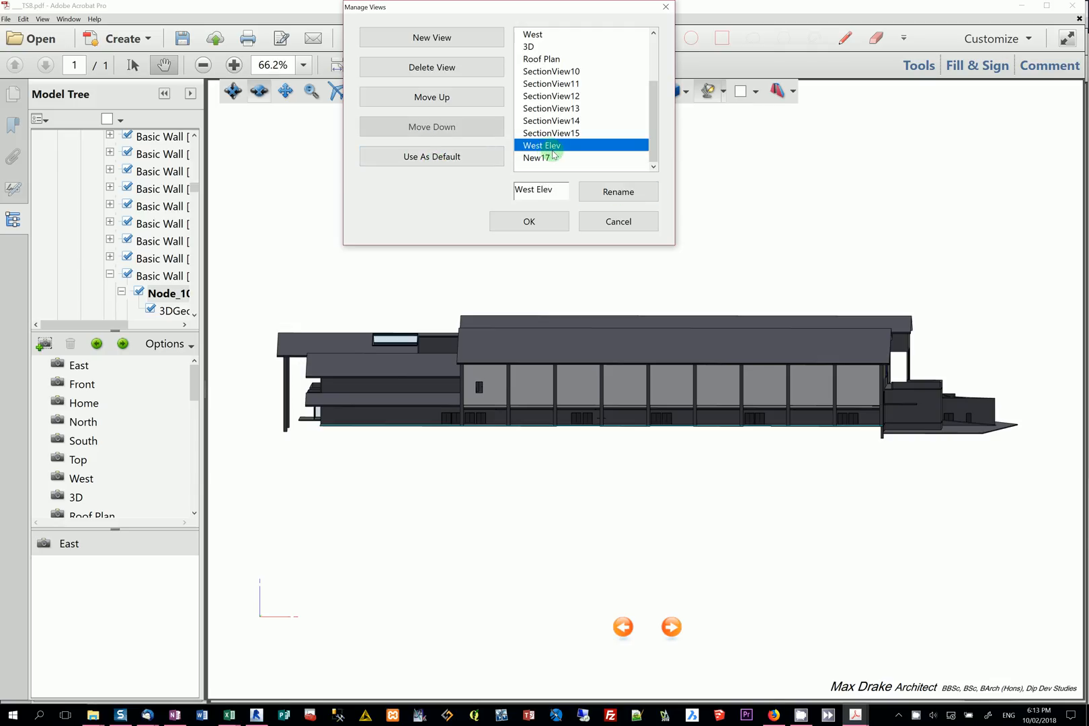
{"action": "left_click", "coordinate": [555, 190]}
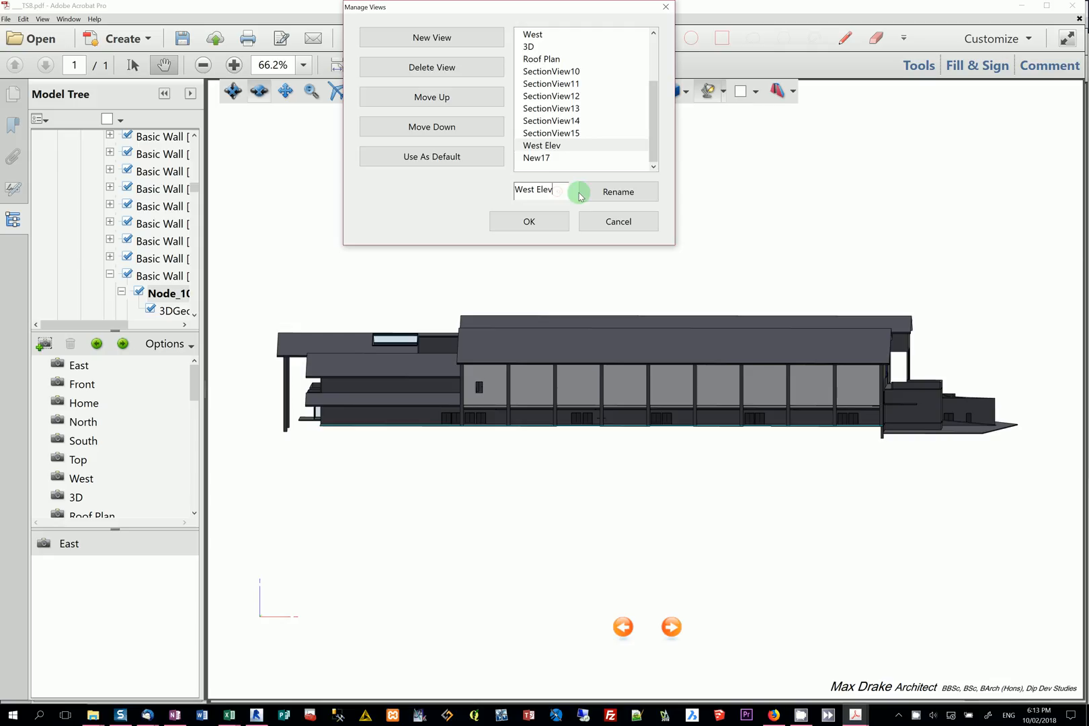
{"action": "left_click", "coordinate": [561, 159]}
{"action": "double_click", "coordinate": [538, 190]}
{"action": "left_click", "coordinate": [408, 157]}
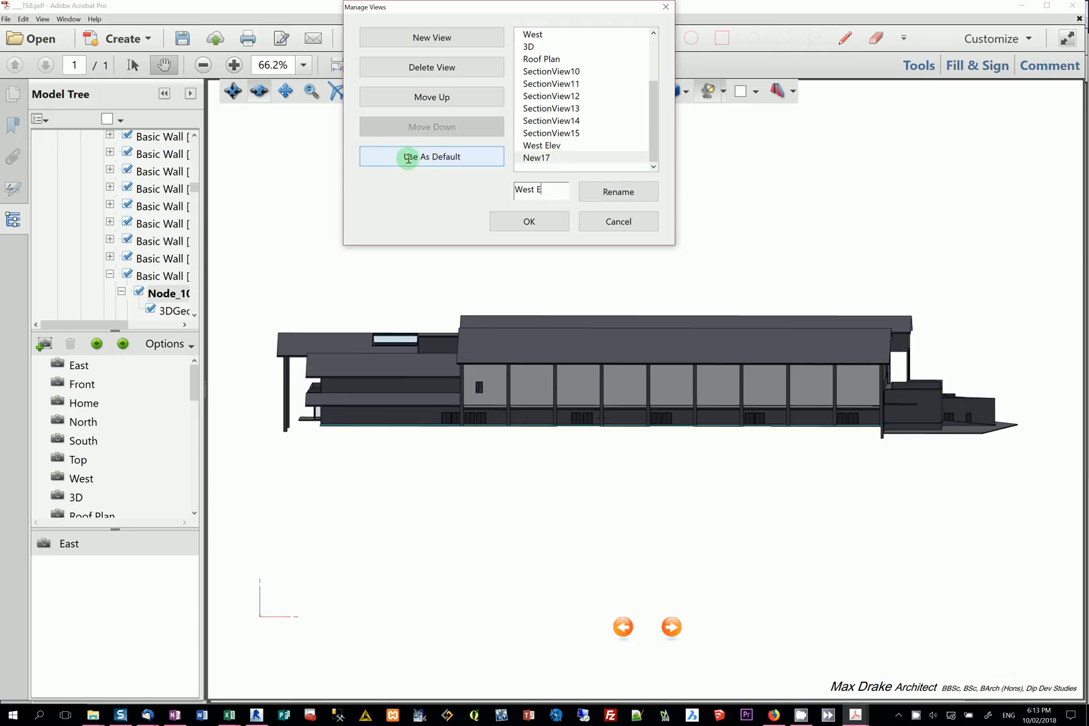
{"action": "left_click", "coordinate": [629, 196]}
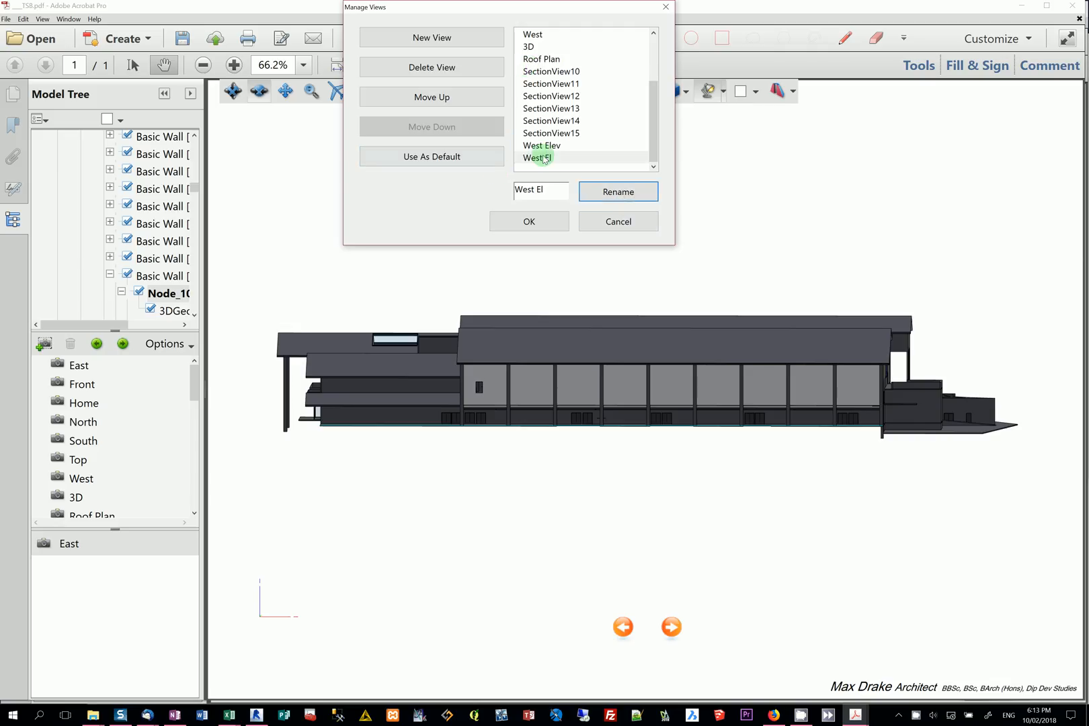
- Rename the West Elev view as East El
{"action": "left_click", "coordinate": [544, 148]}
{"action": "left_click", "coordinate": [558, 190]}
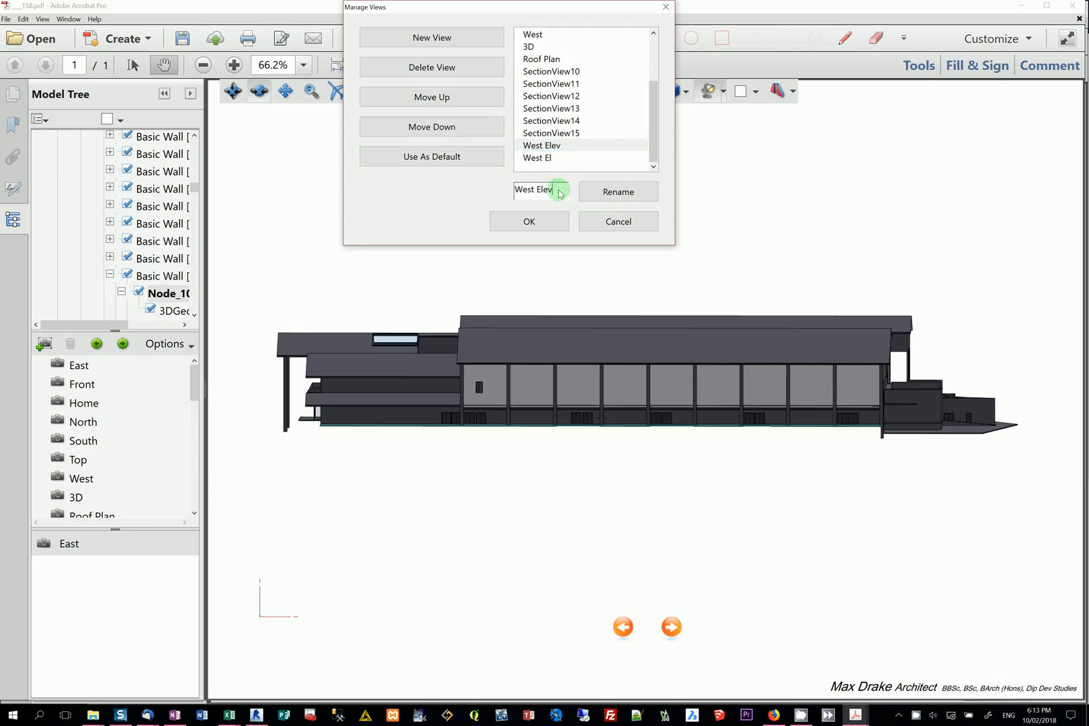
{"action": "left_click", "coordinate": [529, 192]}
{"action": "left_click_drag", "start_coordinate": [536, 191], "coordinate": [465, 176]}
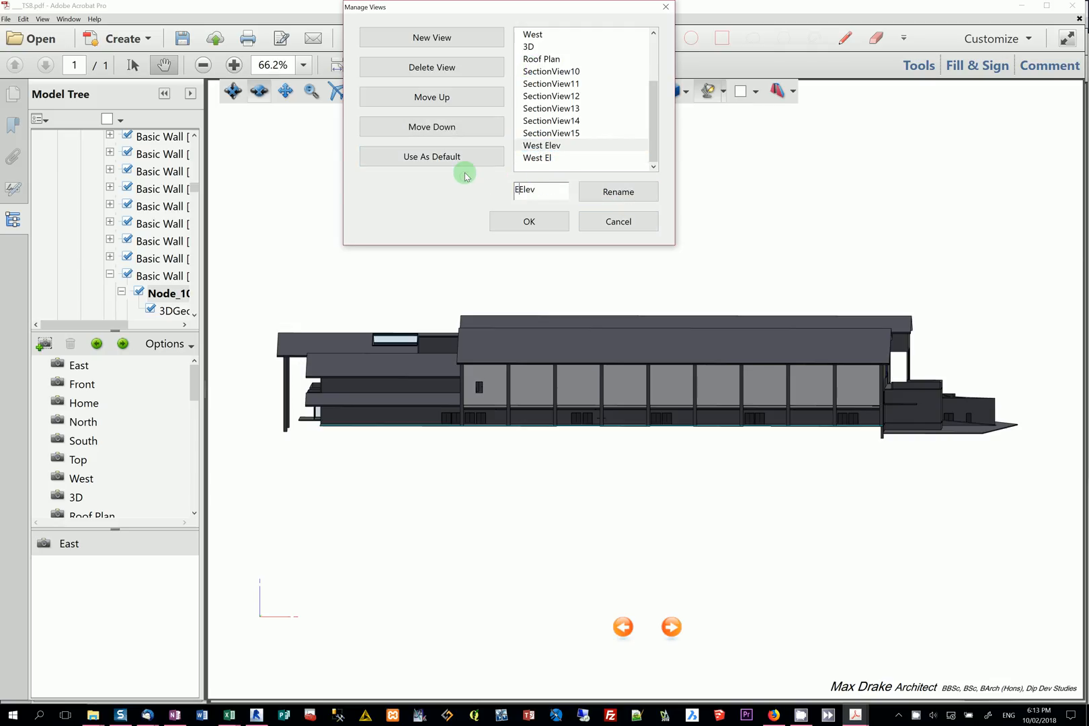
{"action": "type", "text": "East"}
{"action": "left_click", "coordinate": [563, 194]}
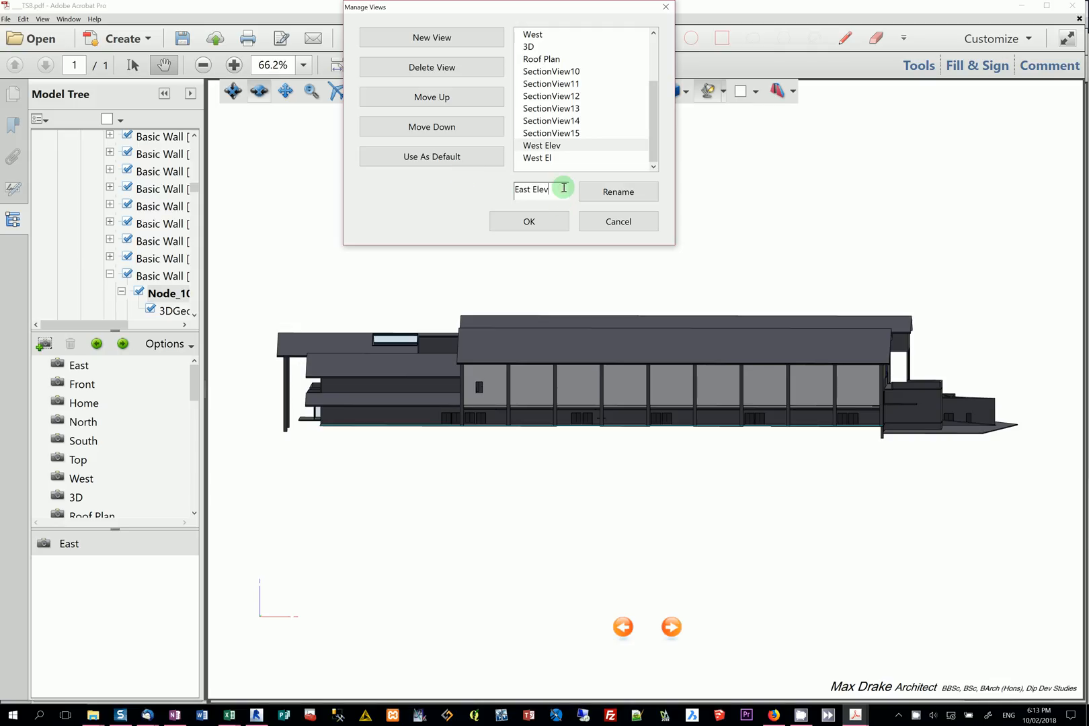
{"action": "key", "text": "BackSpace"}
{"action": "left_click", "coordinate": [640, 202]}
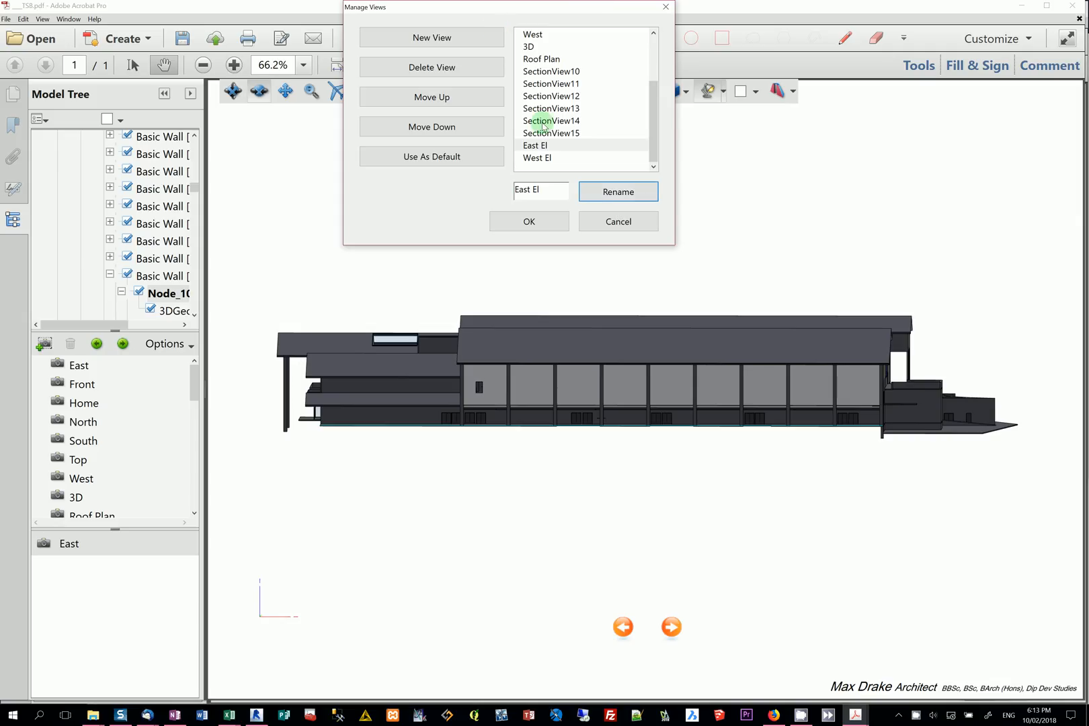
- Delete the original East view from the list of saved views
{"action": "left_click", "coordinate": [656, 121]}
{"action": "left_click_drag", "start_coordinate": [656, 123], "coordinate": [656, 27]}
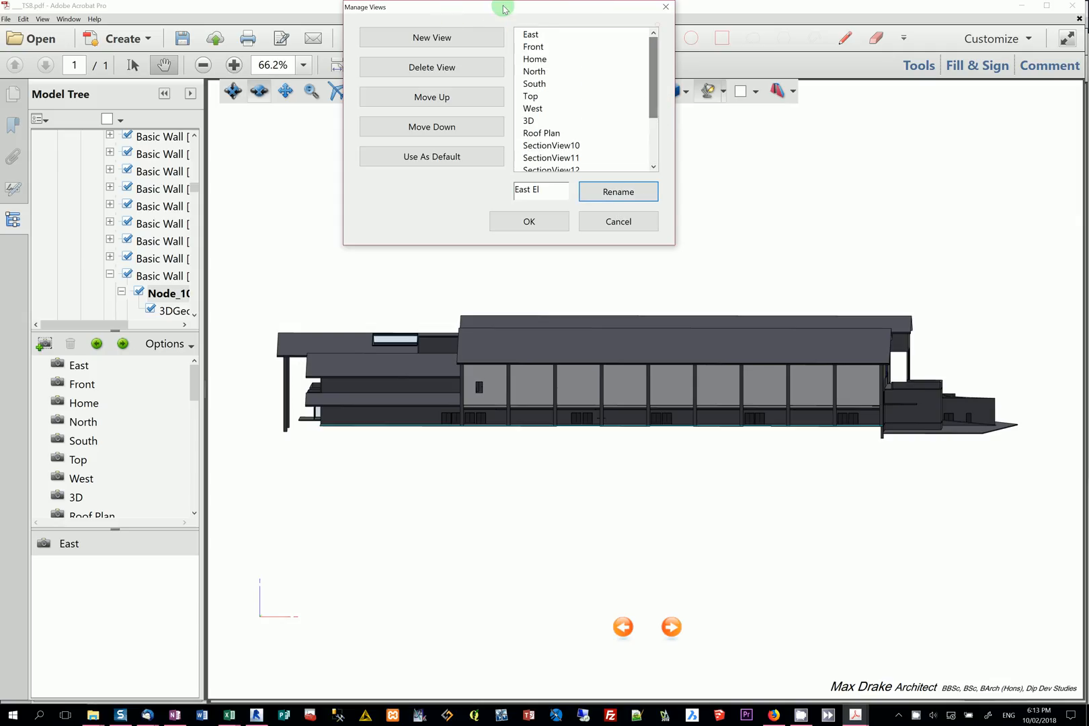
{"action": "left_click", "coordinate": [530, 34]}
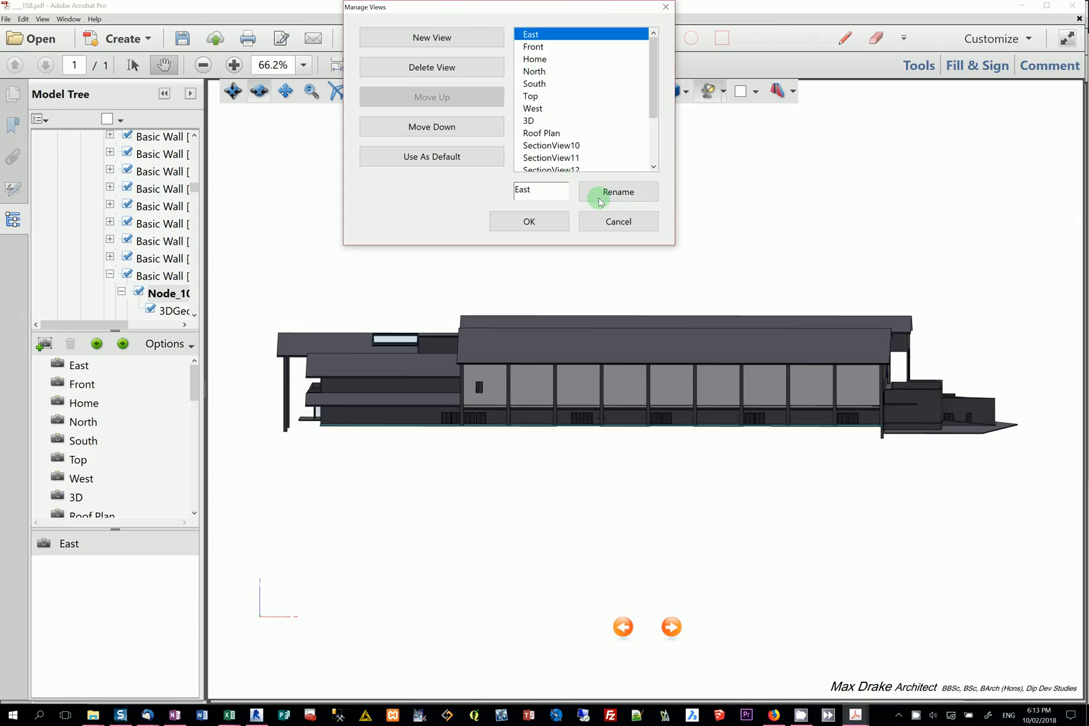
{"action": "left_click", "coordinate": [445, 67]}
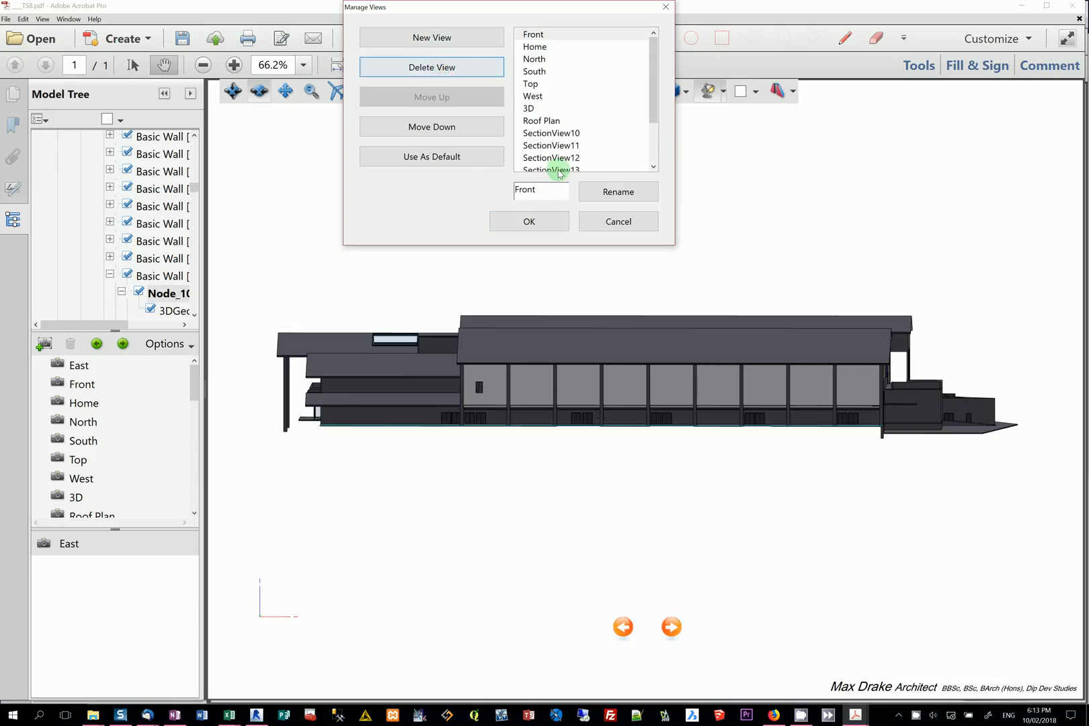
- Move the views from 3D through West El above Front and the other default views, and accept the view changes
{"action": "left_click", "coordinate": [544, 122]}
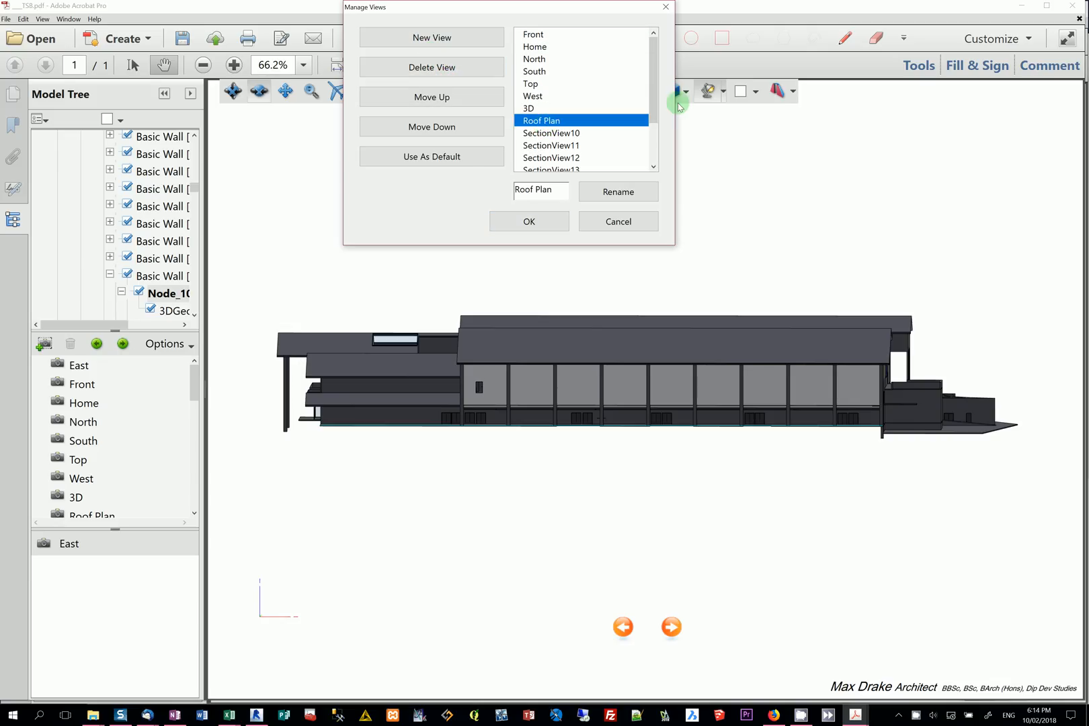
{"action": "left_click", "coordinate": [565, 108]}
{"action": "left_click_drag", "start_coordinate": [651, 107], "coordinate": [650, 176]}
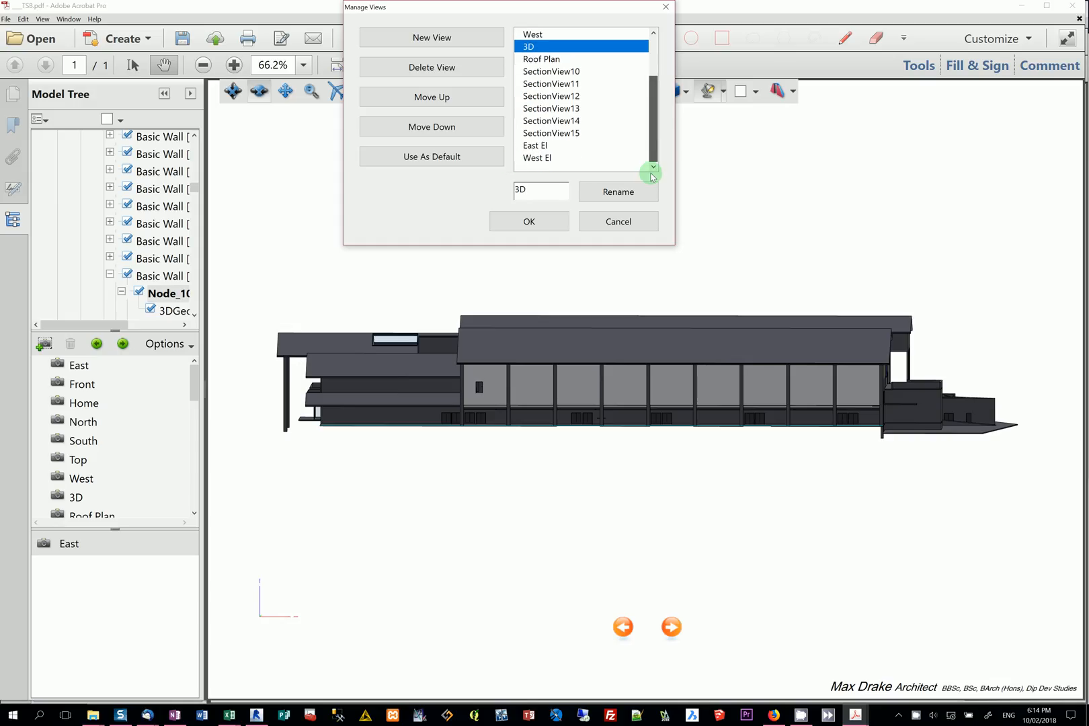
{"action": "left_click", "coordinate": [548, 157], "text": "shift"}
{"action": "left_click", "coordinate": [433, 97]}
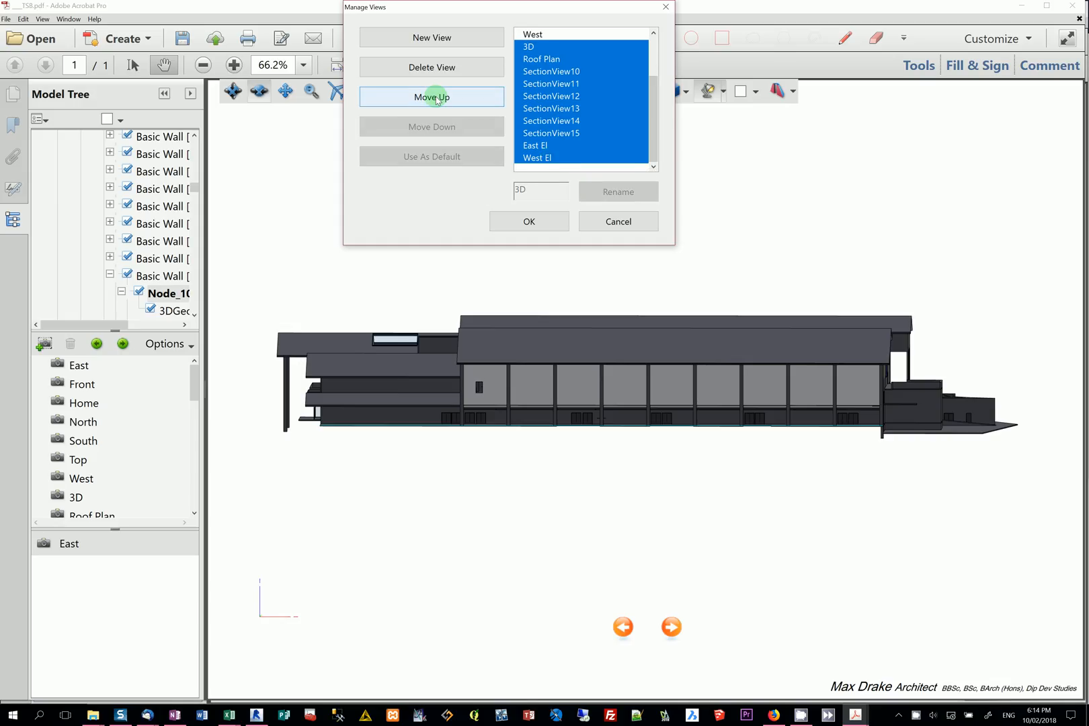
{"action": "left_click", "coordinate": [437, 100]}
{"action": "left_click", "coordinate": [437, 100]}
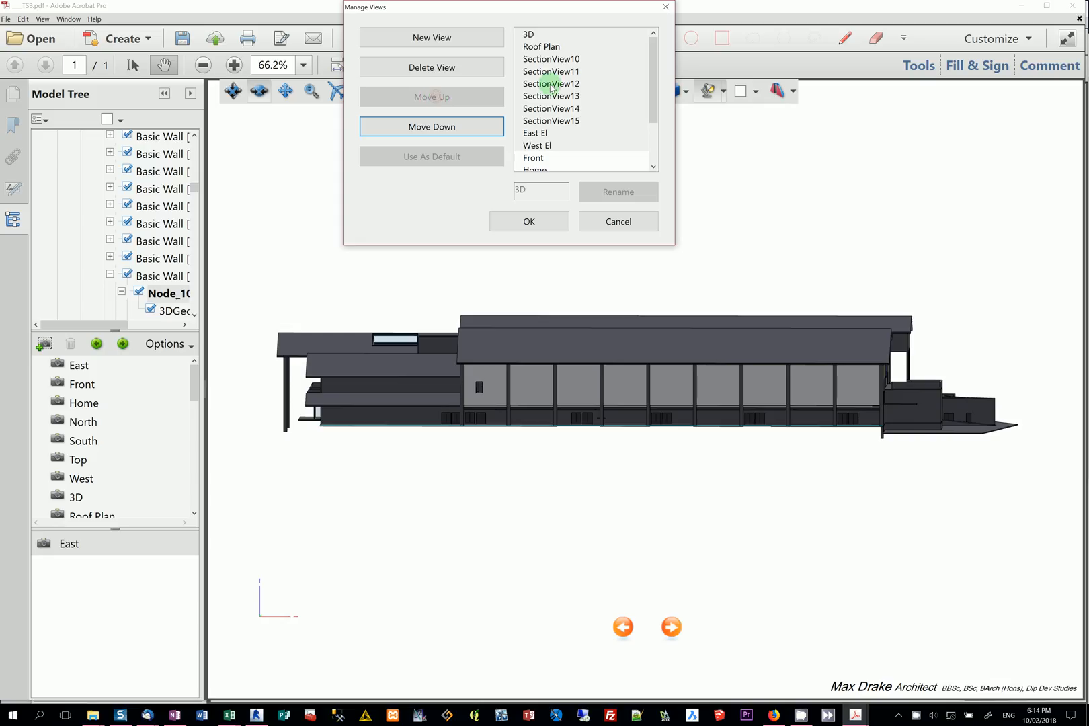
{"action": "left_click_drag", "start_coordinate": [653, 75], "coordinate": [638, 134]}
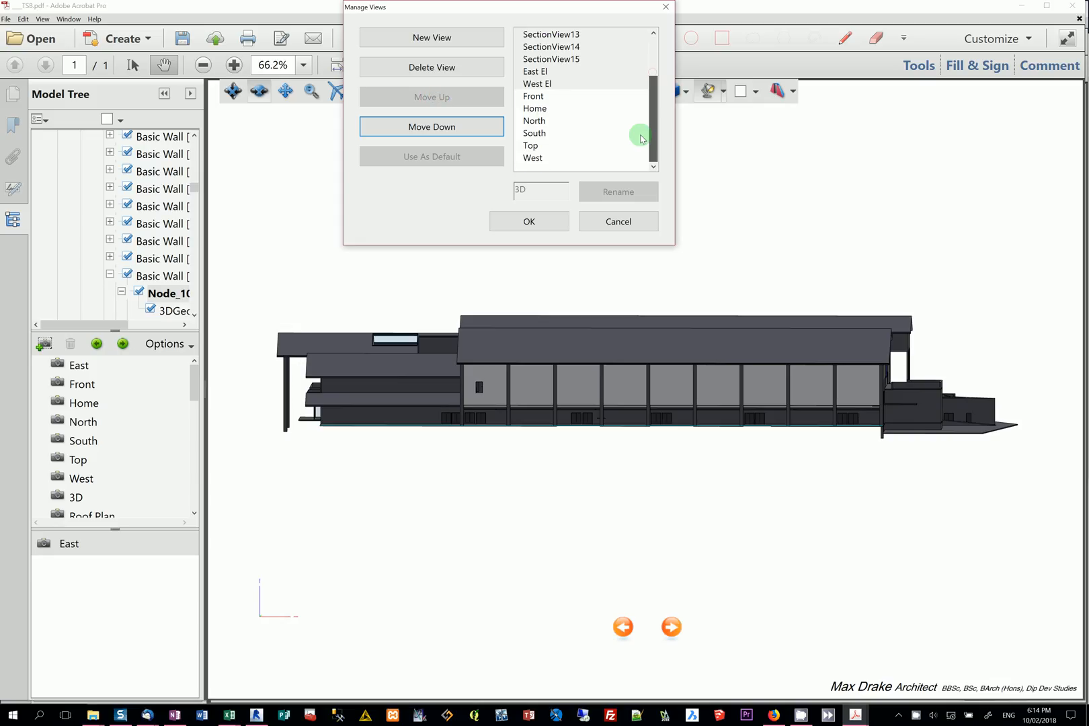
{"action": "left_click", "coordinate": [559, 96]}
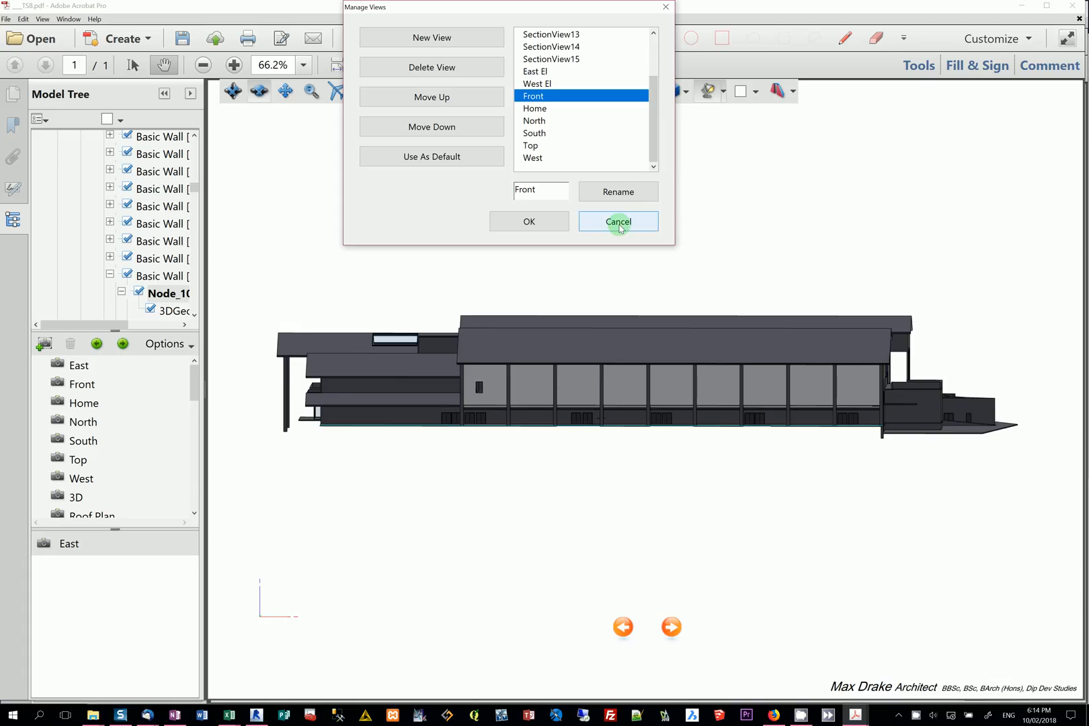
{"action": "left_click", "coordinate": [528, 221]}
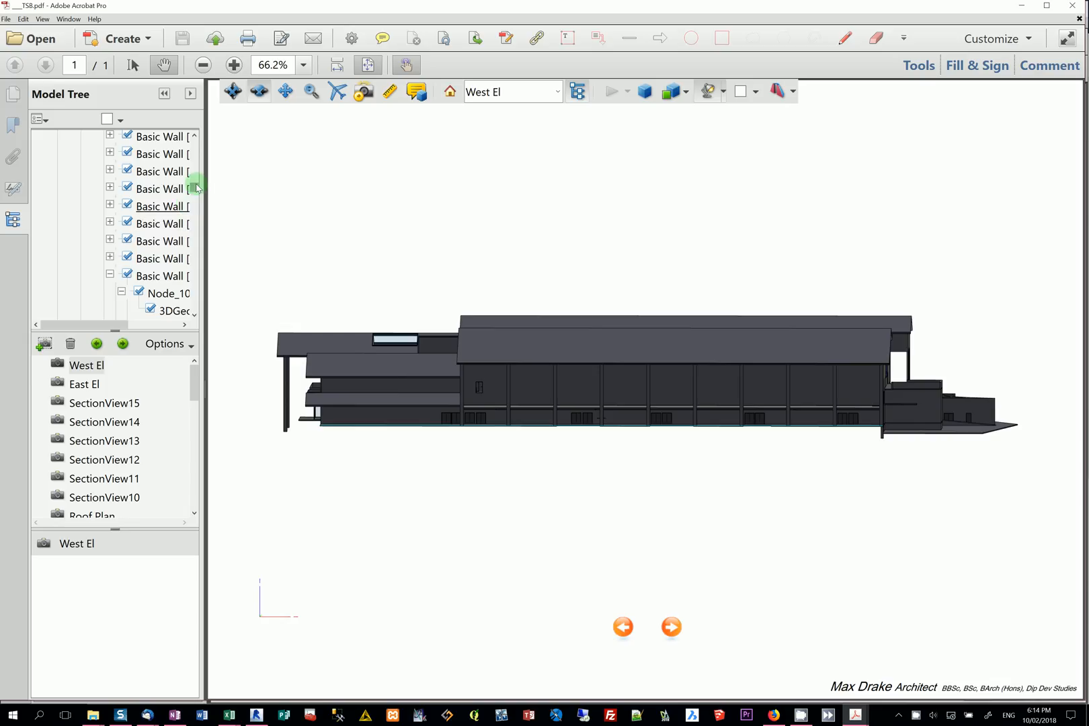
- Export the current top-level model node as a CSV file in Downloads, naming it with underscores followed by 111
{"action": "left_click_drag", "start_coordinate": [196, 188], "coordinate": [201, 127]}
{"action": "left_click", "coordinate": [80, 139]}
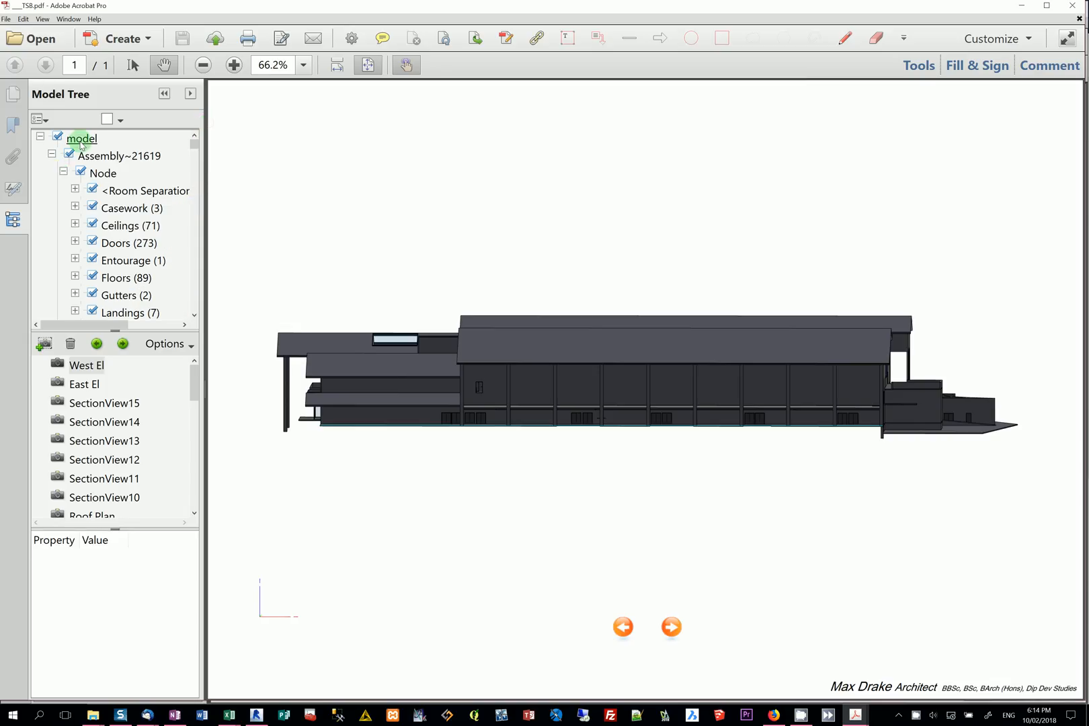
{"action": "right_click", "coordinate": [80, 141]}
{"action": "mouse_move", "coordinate": [128, 271]}
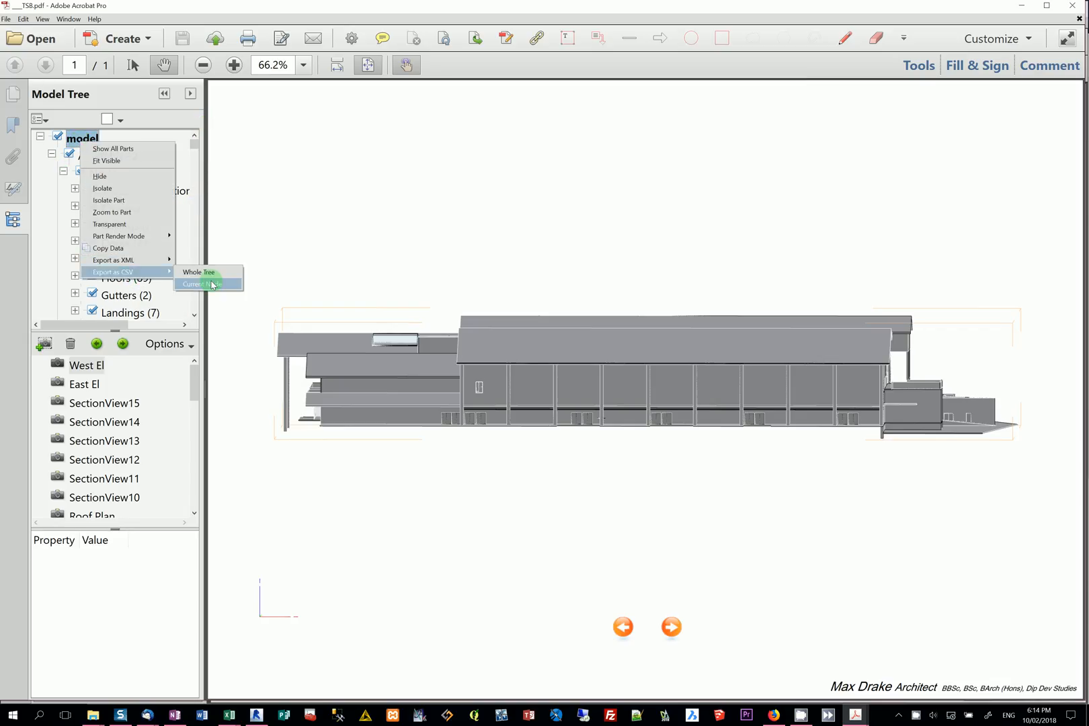
{"action": "left_click", "coordinate": [214, 282]}
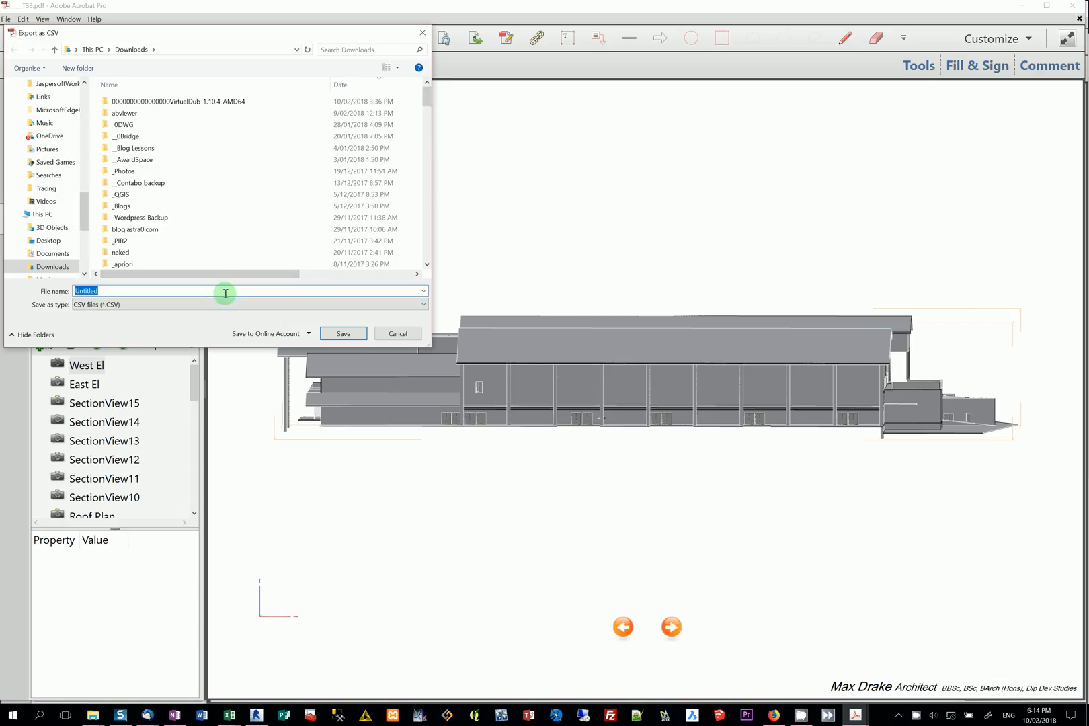
{"action": "type", "text": "---"}
{"action": "type", "text": "____"}
{"action": "type", "text": "111"}
{"action": "left_click", "coordinate": [343, 333]}
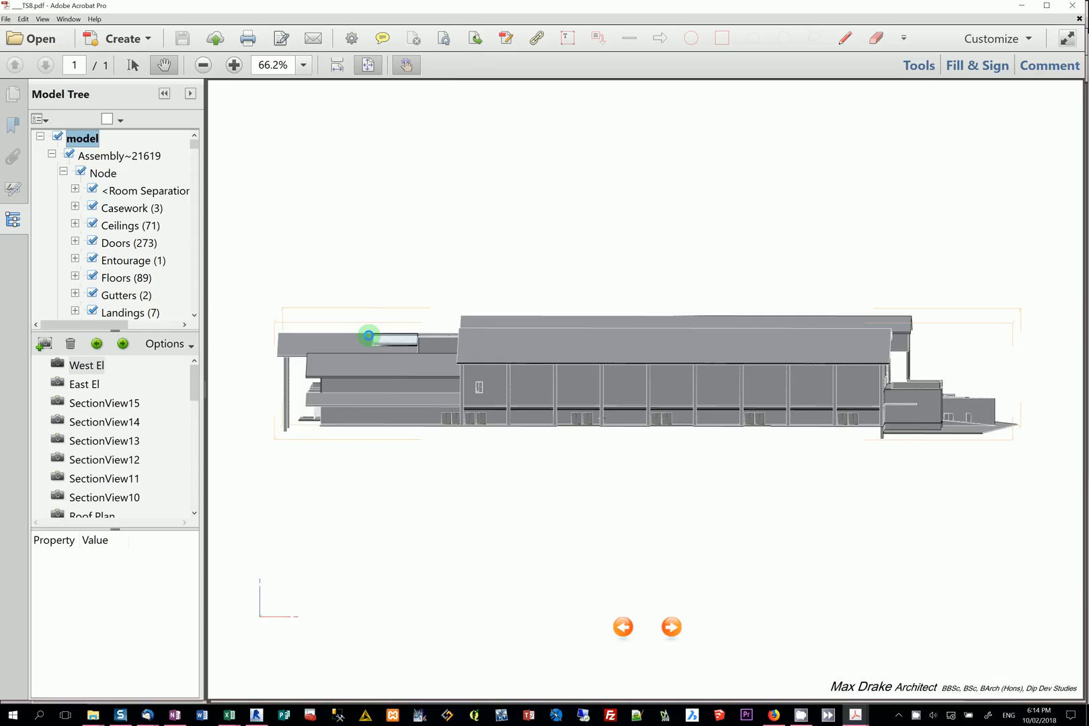
- Switch to the ImportCSVfromPDF-16-3-2016 workbook in Excel and delete the previously imported data from the MacroSheet
{"action": "left_click", "coordinate": [369, 335]}
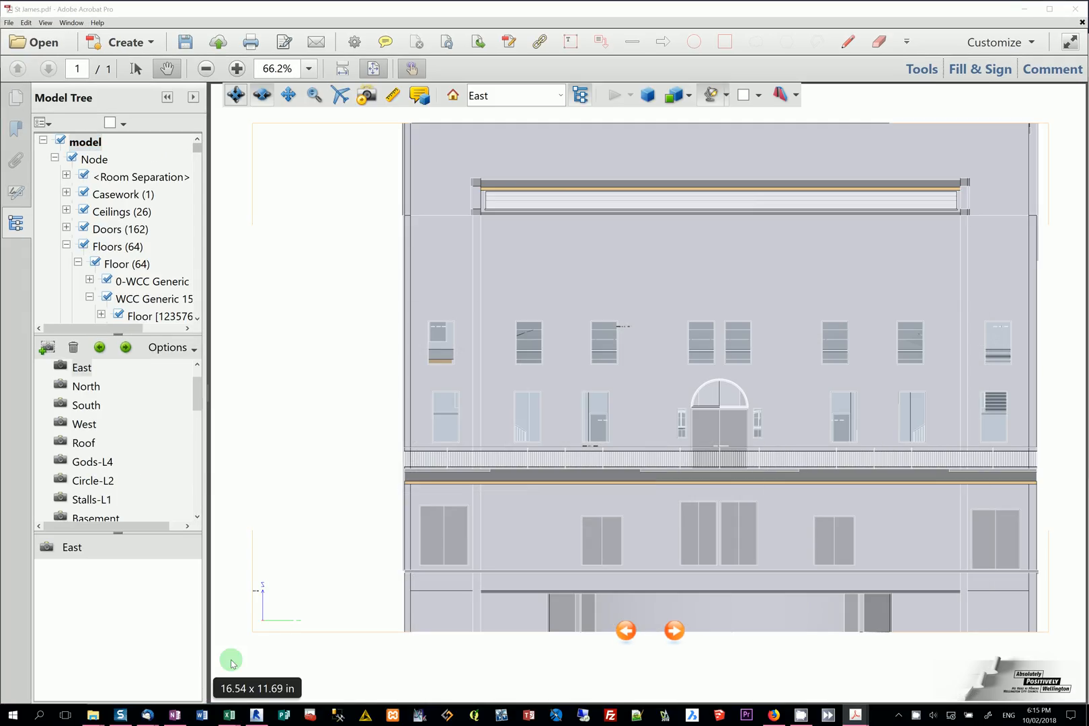
{"action": "mouse_move", "coordinate": [232, 719]}
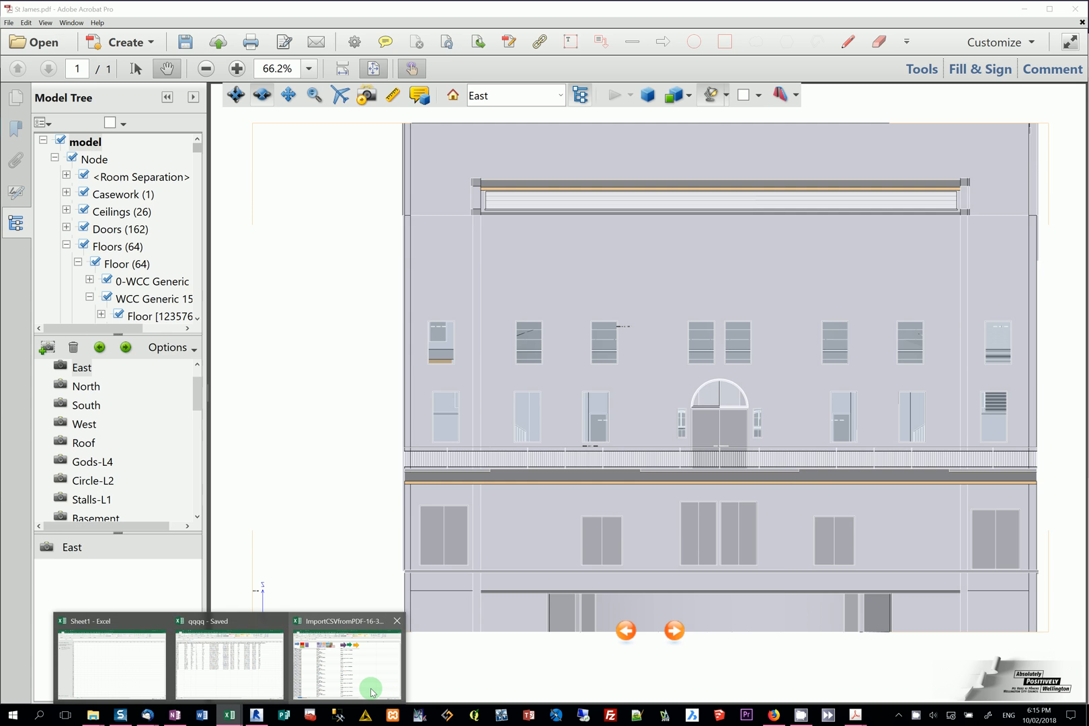
{"action": "left_click", "coordinate": [370, 686]}
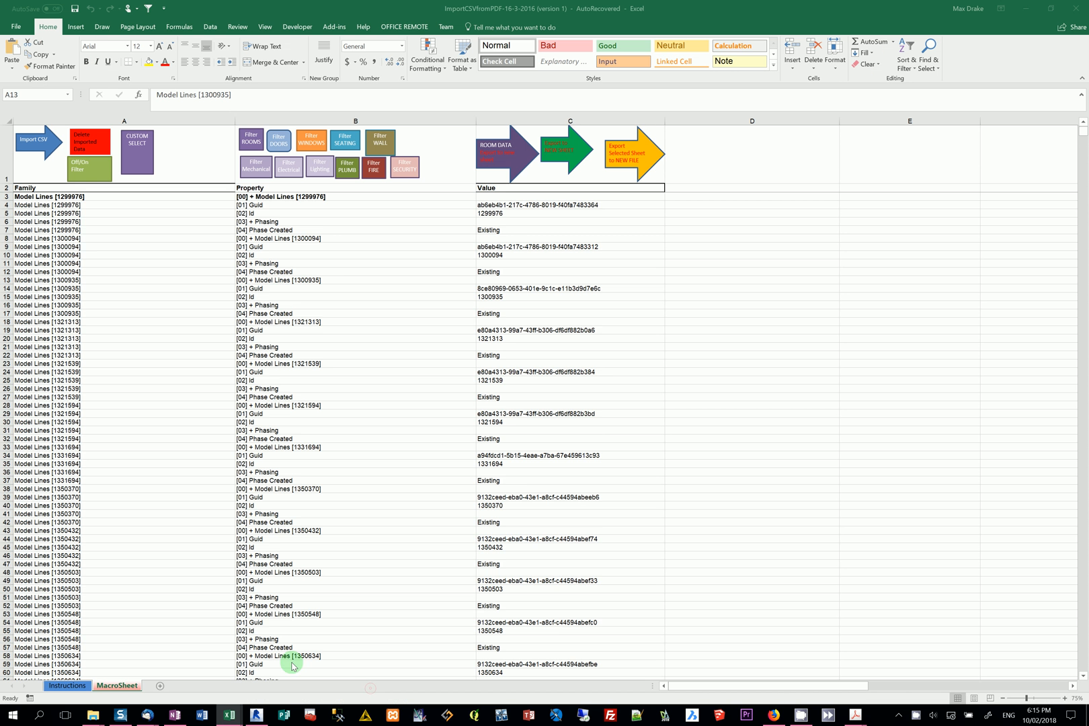
{"action": "left_click", "coordinate": [90, 141]}
- Import the CSV file named with underscores followed by 111 from the Downloads folder into the MacroSheet
{"action": "left_click", "coordinate": [42, 136]}
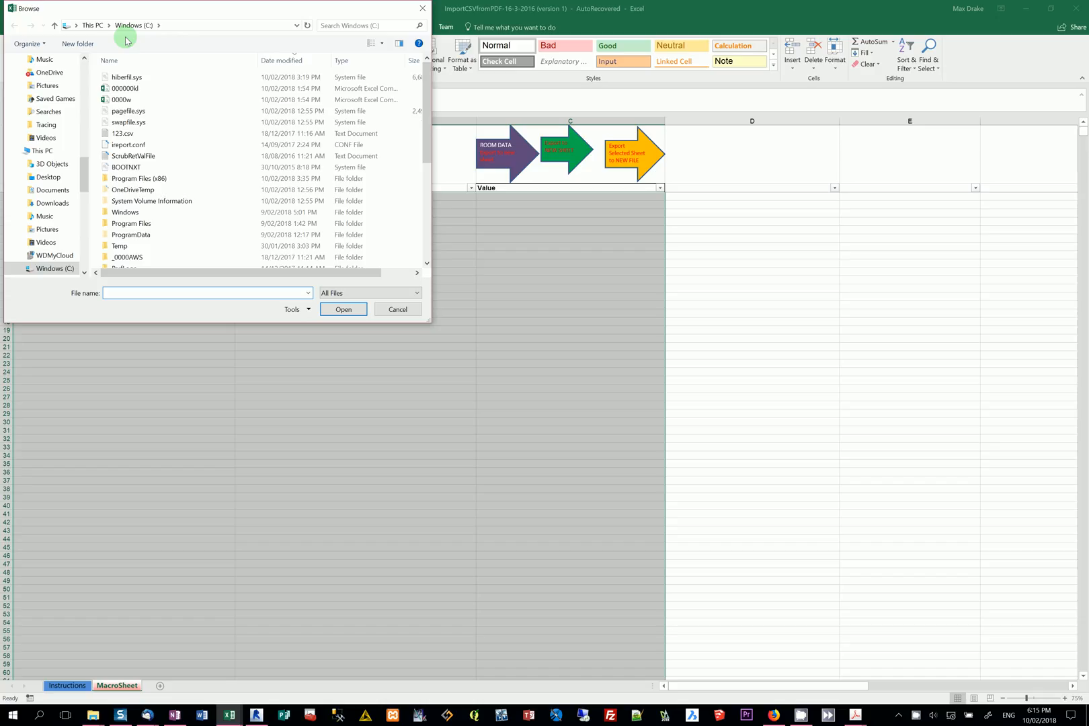
{"action": "left_click", "coordinate": [92, 25]}
{"action": "left_click", "coordinate": [291, 119]}
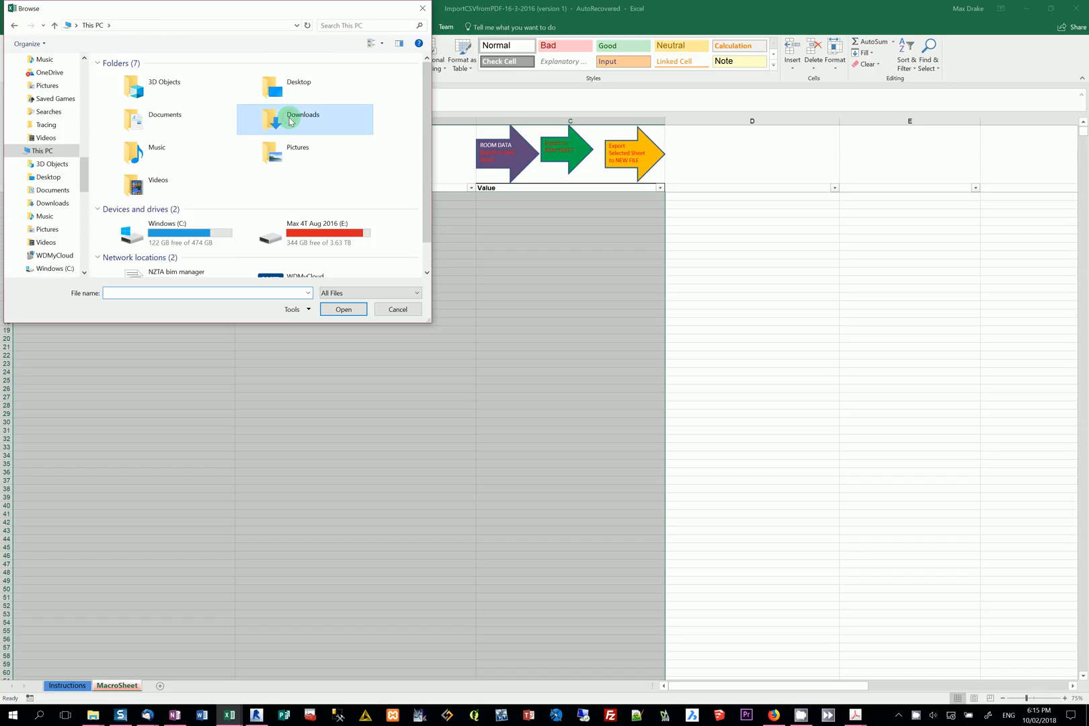
{"action": "double_click", "coordinate": [290, 120]}
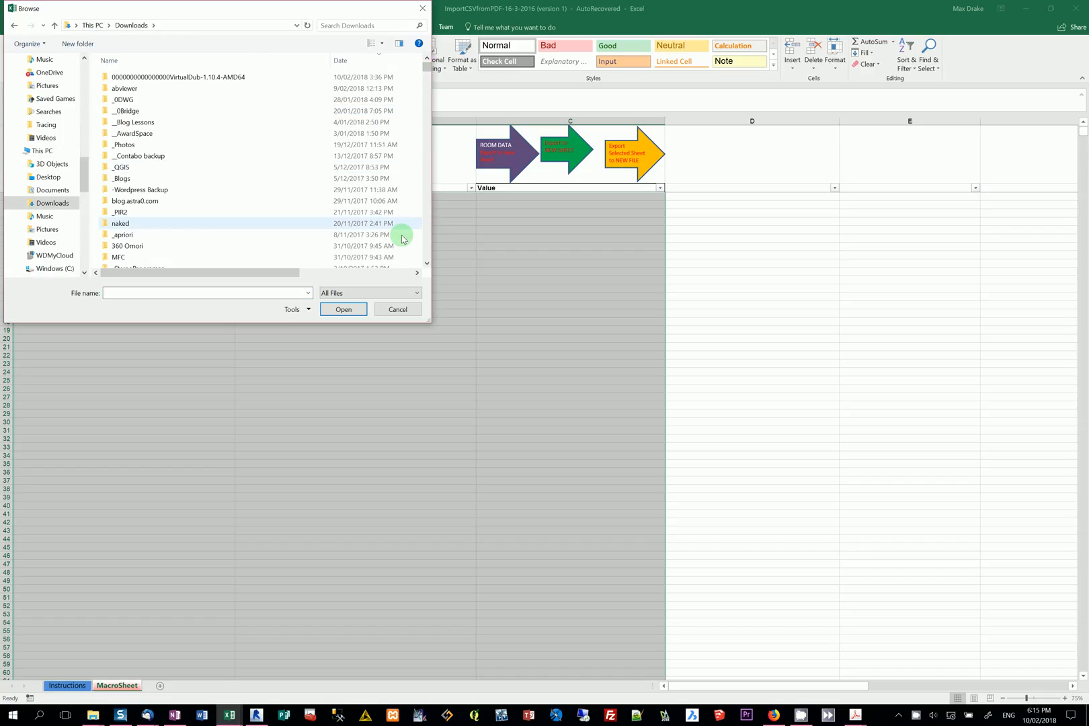
{"action": "left_click", "coordinate": [426, 263]}
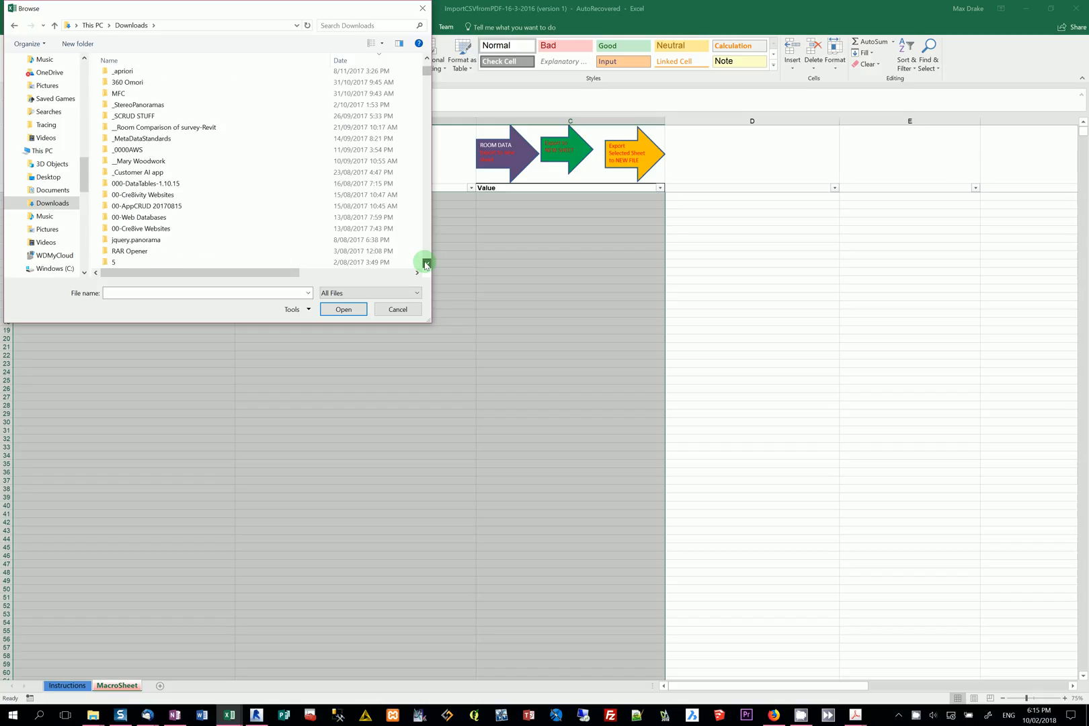
{"action": "left_click_drag", "start_coordinate": [426, 265], "coordinate": [426, 264]}
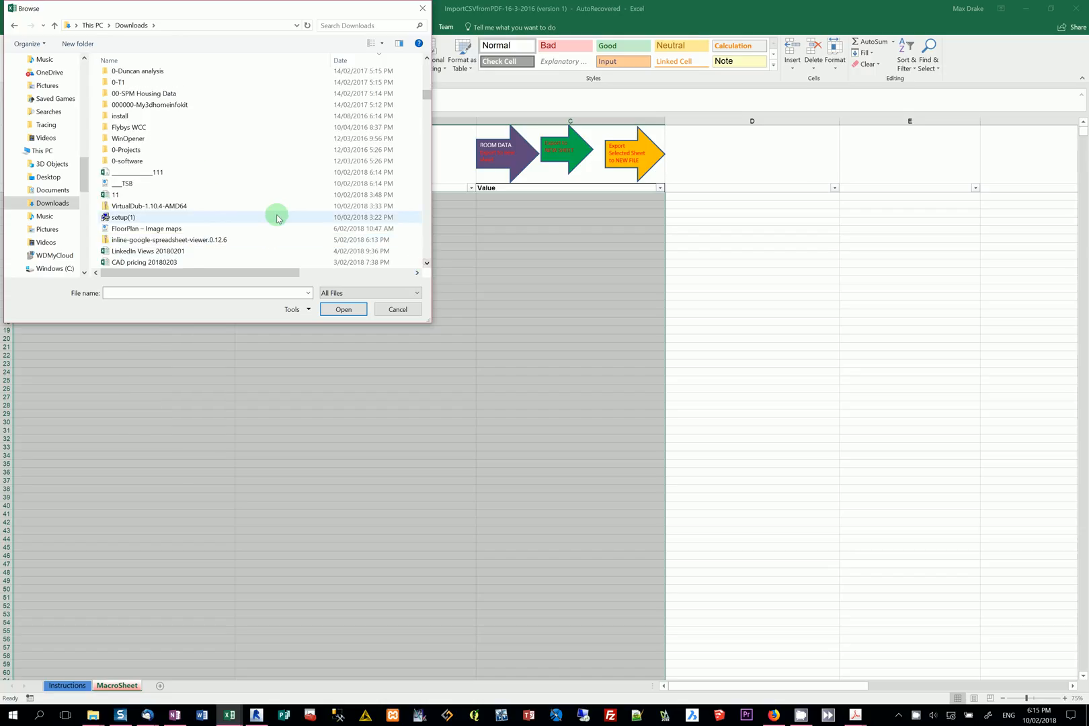
{"action": "left_click", "coordinate": [214, 172]}
{"action": "left_click", "coordinate": [344, 309]}
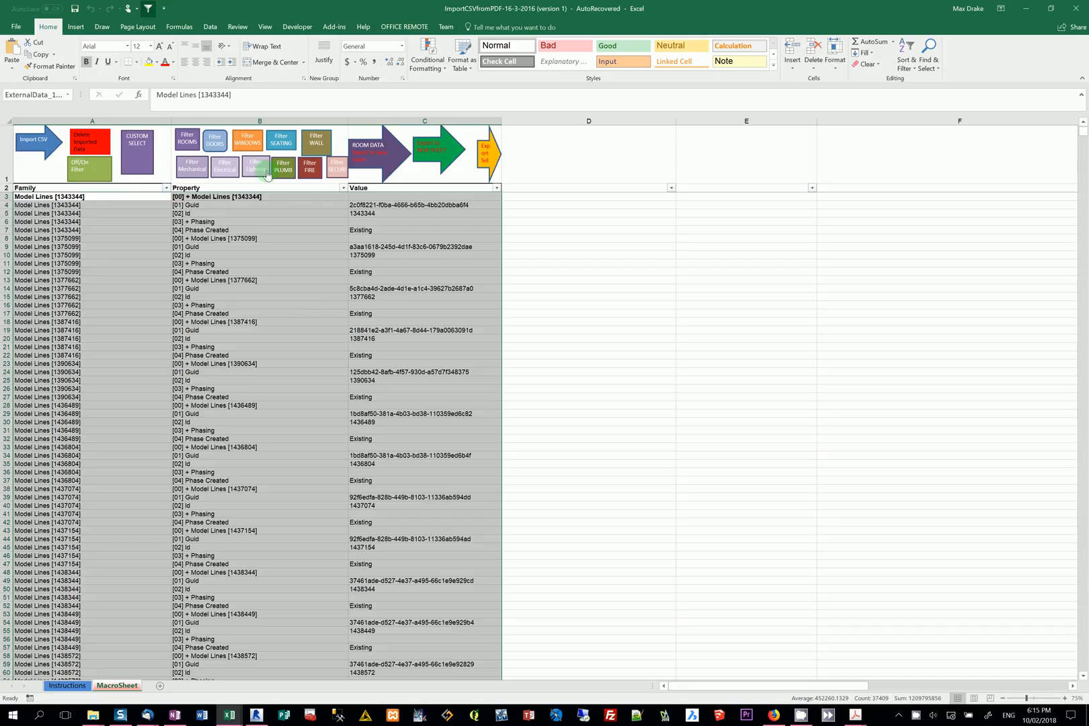
- Filter the imported data to rooms and extract the room data into a separate sheet
{"action": "left_click", "coordinate": [215, 153]}
{"action": "left_click", "coordinate": [192, 138]}
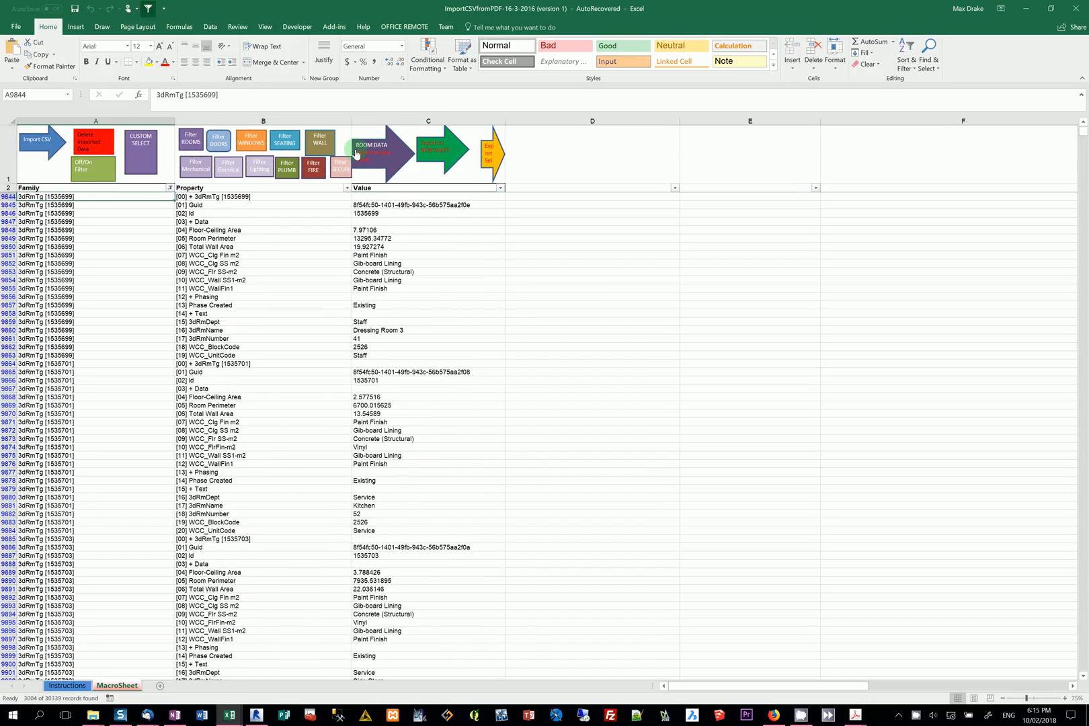
{"action": "left_click", "coordinate": [378, 149]}
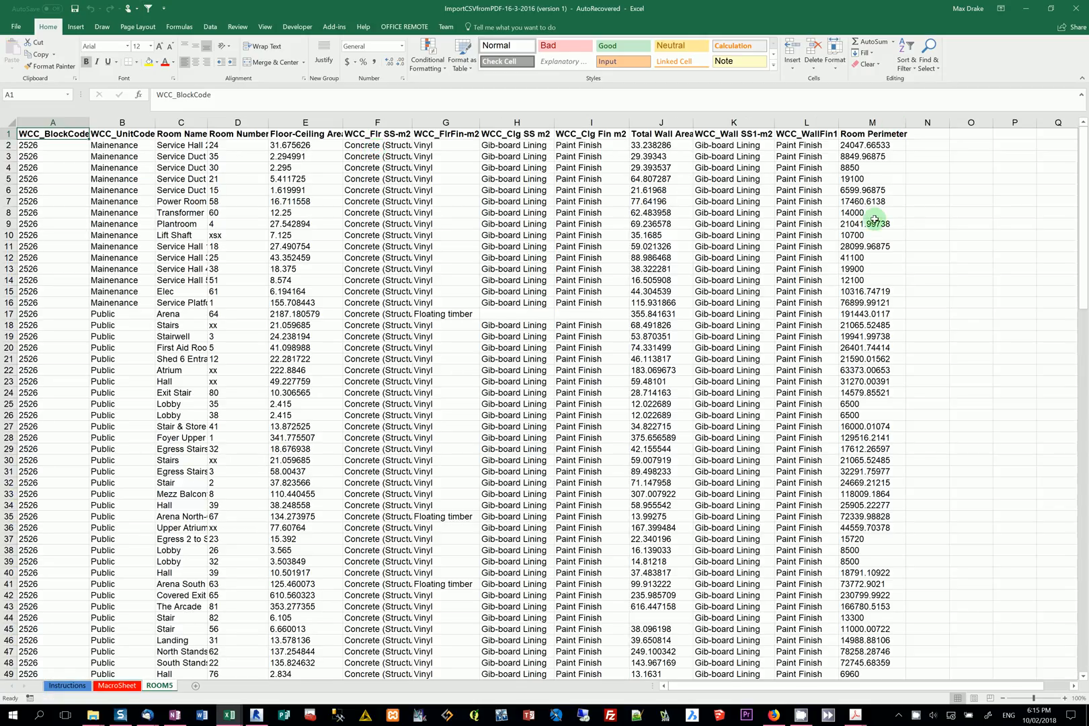
- Turn on filters for the whole room sheet and sort it by Room Number from smallest to largest
{"action": "left_click", "coordinate": [864, 145]}
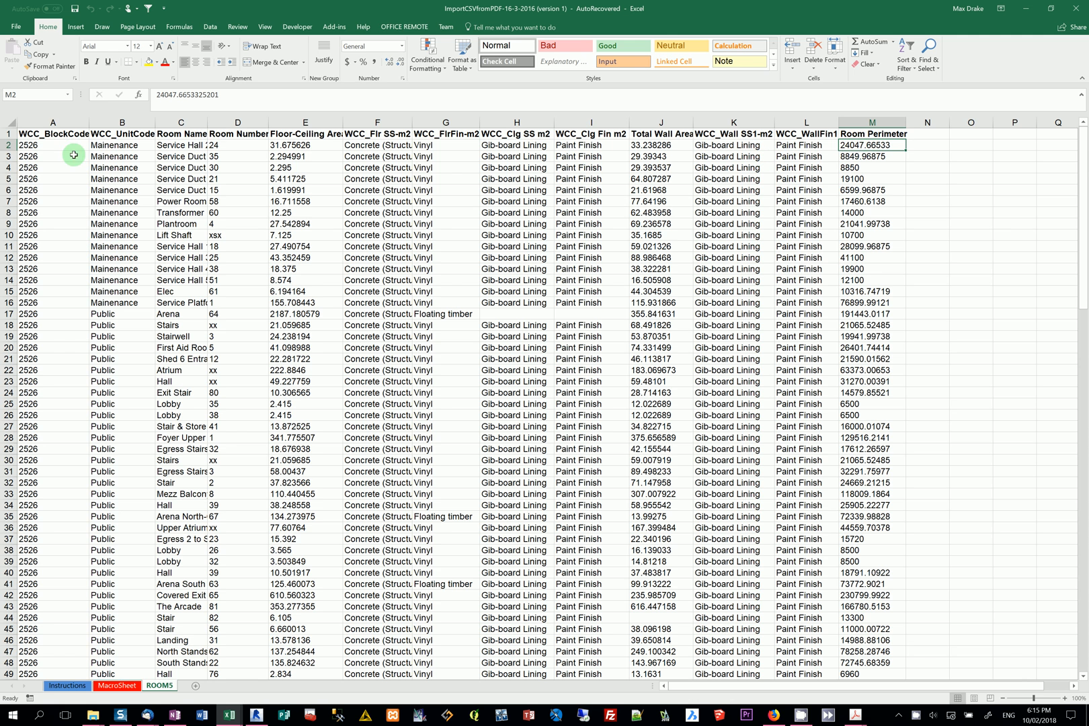
{"action": "left_click", "coordinate": [12, 123]}
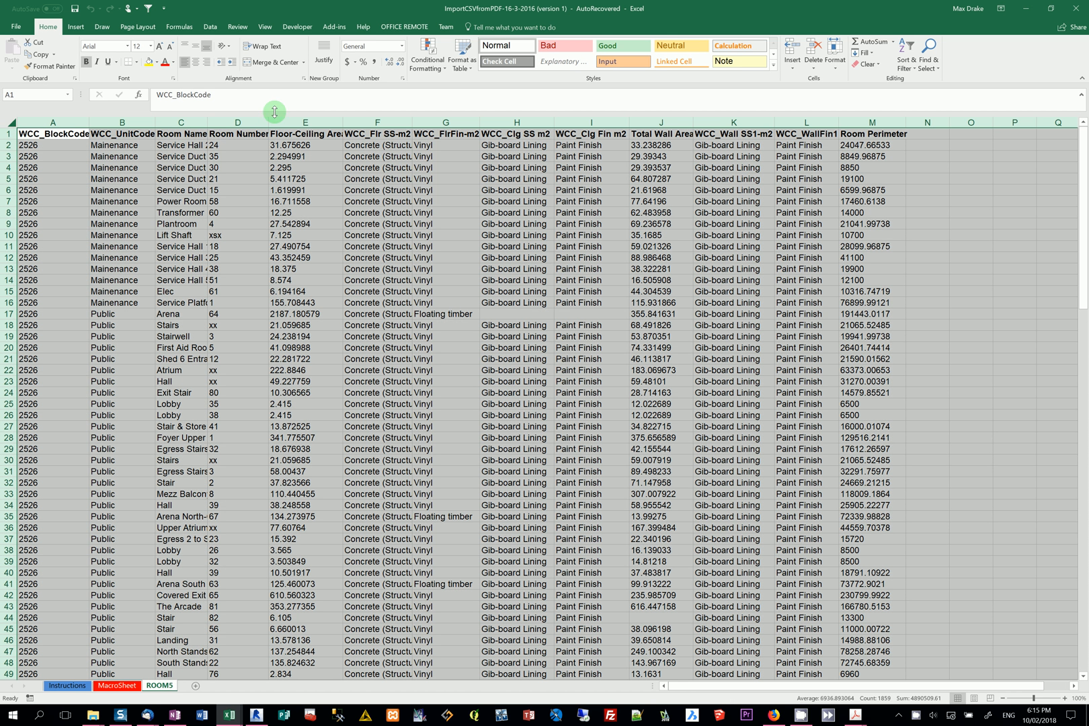
{"action": "left_click", "coordinate": [147, 8]}
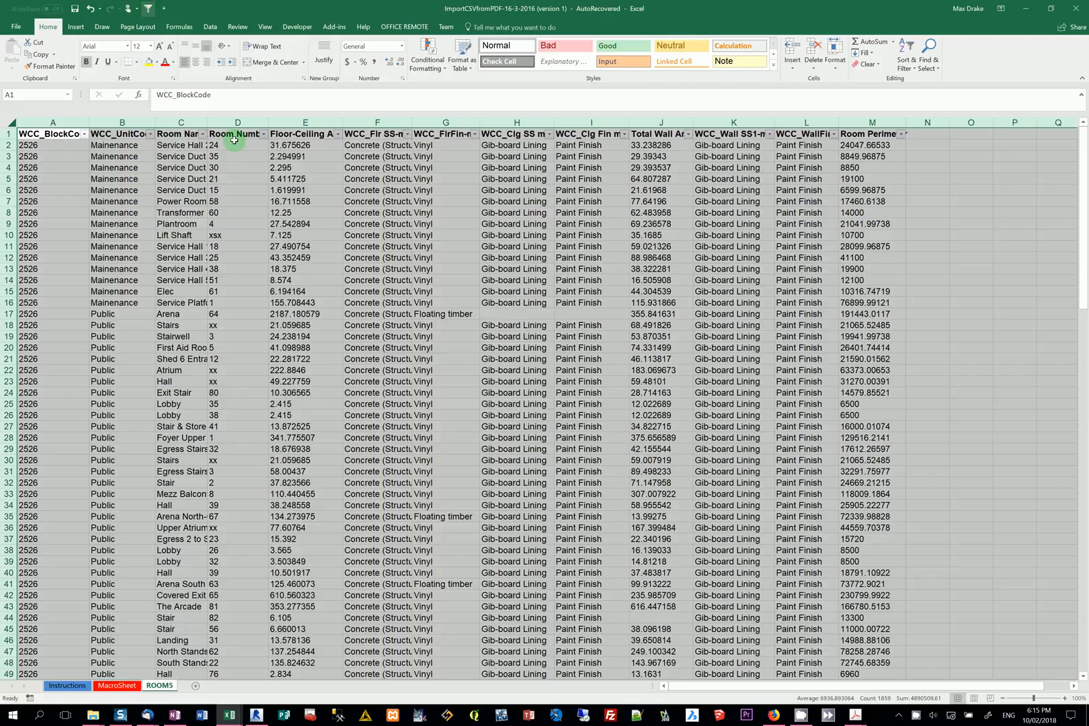
{"action": "left_click", "coordinate": [266, 135]}
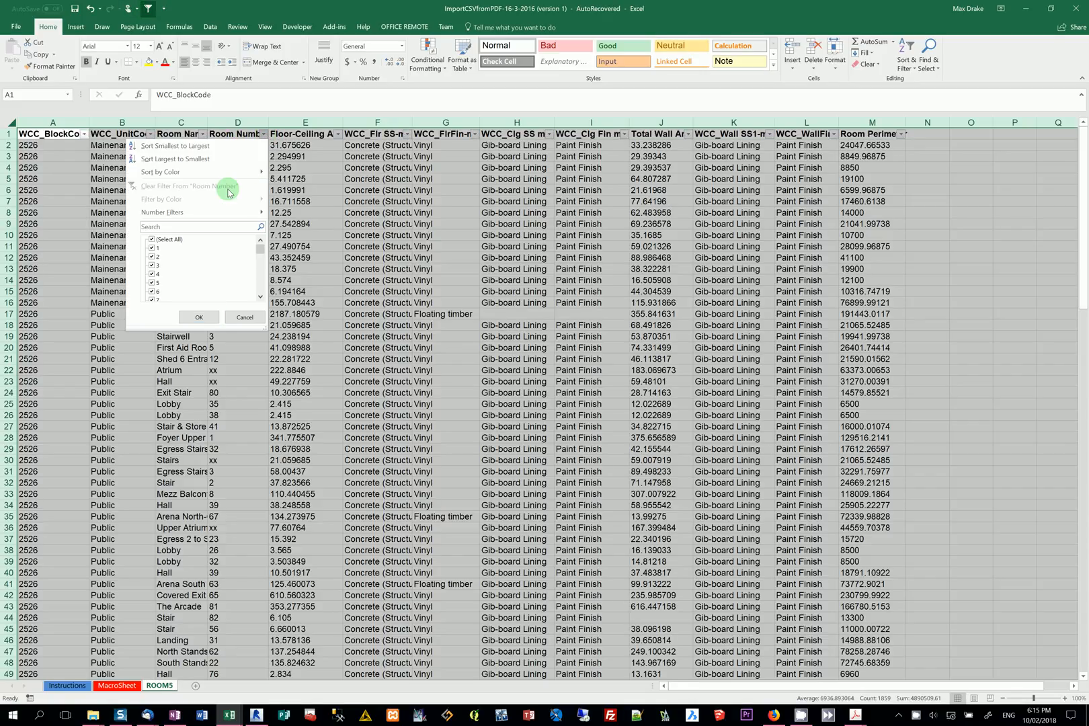
{"action": "left_click", "coordinate": [228, 146]}
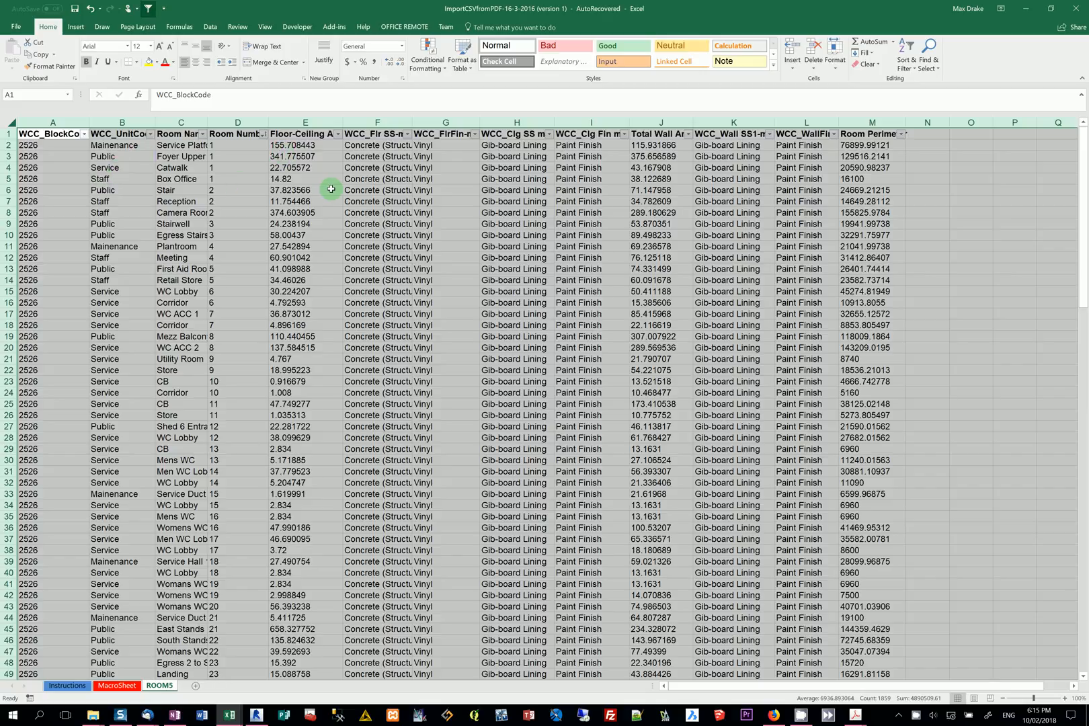
- Sort the room data by WCC_UnitCode from A to Z and look through the sorted rows
{"action": "left_click", "coordinate": [152, 134]}
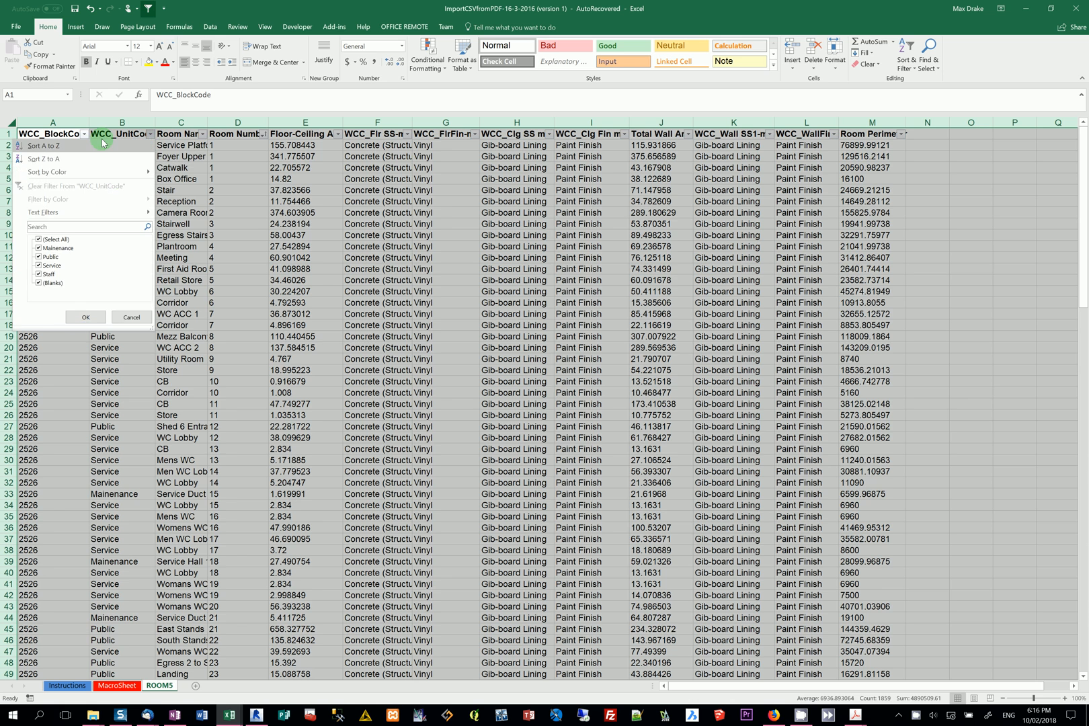
{"action": "left_click", "coordinate": [102, 147]}
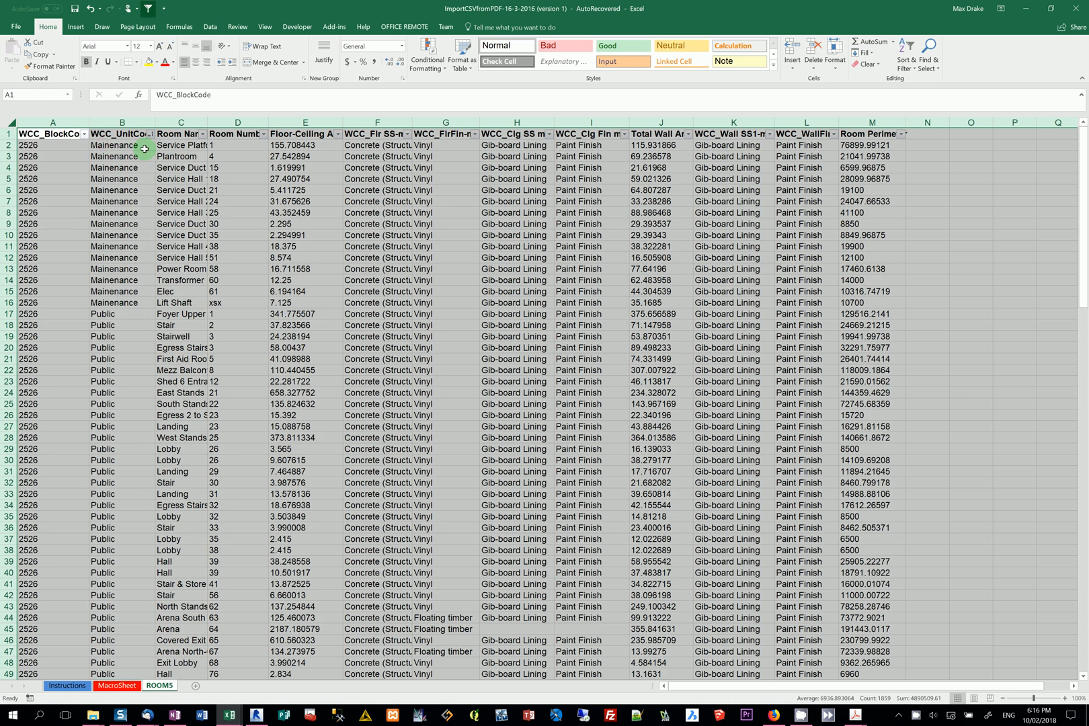
{"action": "left_click", "coordinate": [190, 168]}
{"action": "scroll", "coordinate": [238, 211], "scroll_direction": "down", "scroll_amount": 20}
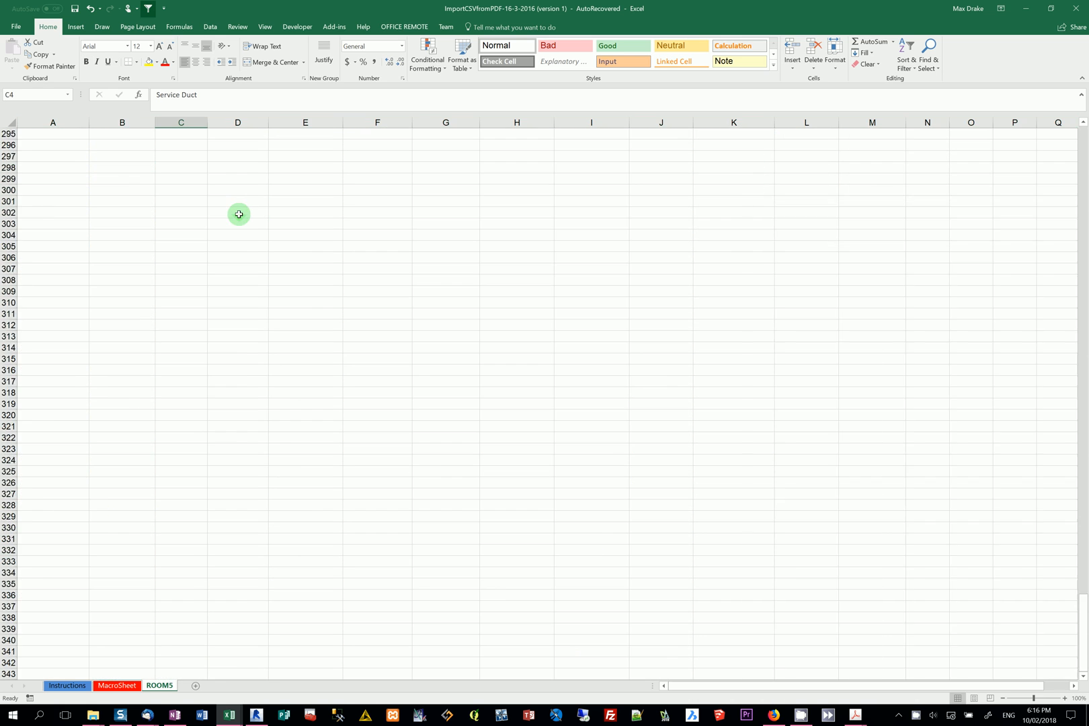
{"action": "scroll", "coordinate": [238, 212], "scroll_direction": "up", "scroll_amount": 20}
{"action": "scroll", "coordinate": [238, 214], "scroll_direction": "up", "scroll_amount": 16}
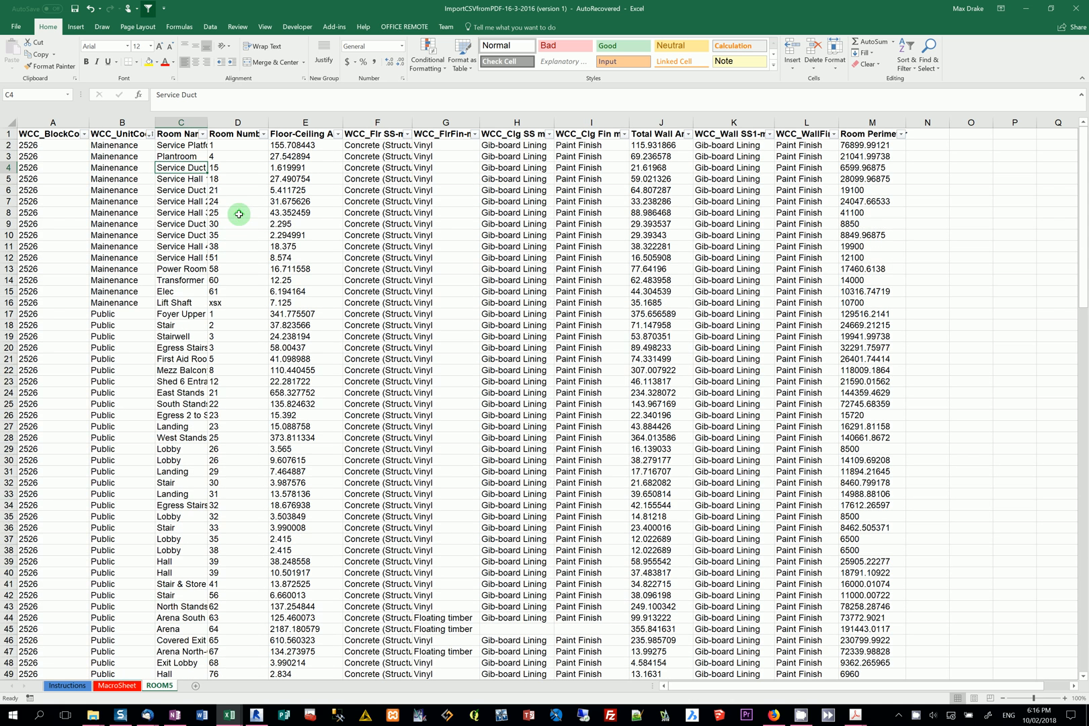
{"action": "left_click", "coordinate": [253, 246]}
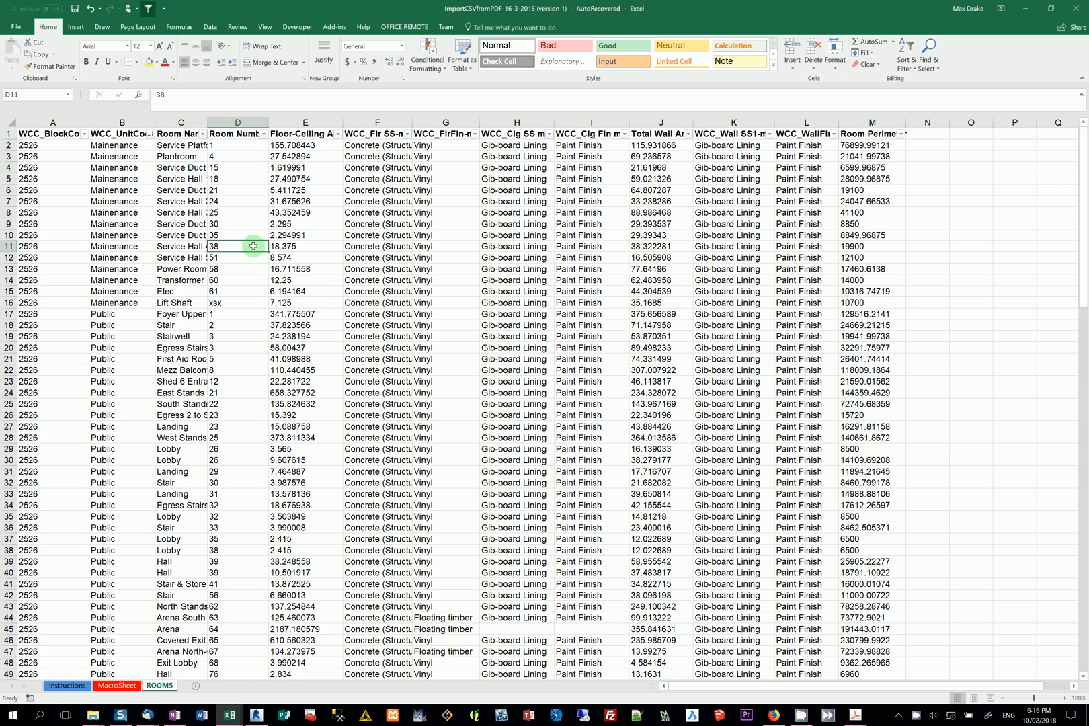
- Autofit the widths of all the room table's columns and check the rows down the sheet
{"action": "left_click", "coordinate": [64, 134]}
{"action": "key", "text": "ctrl+a"}
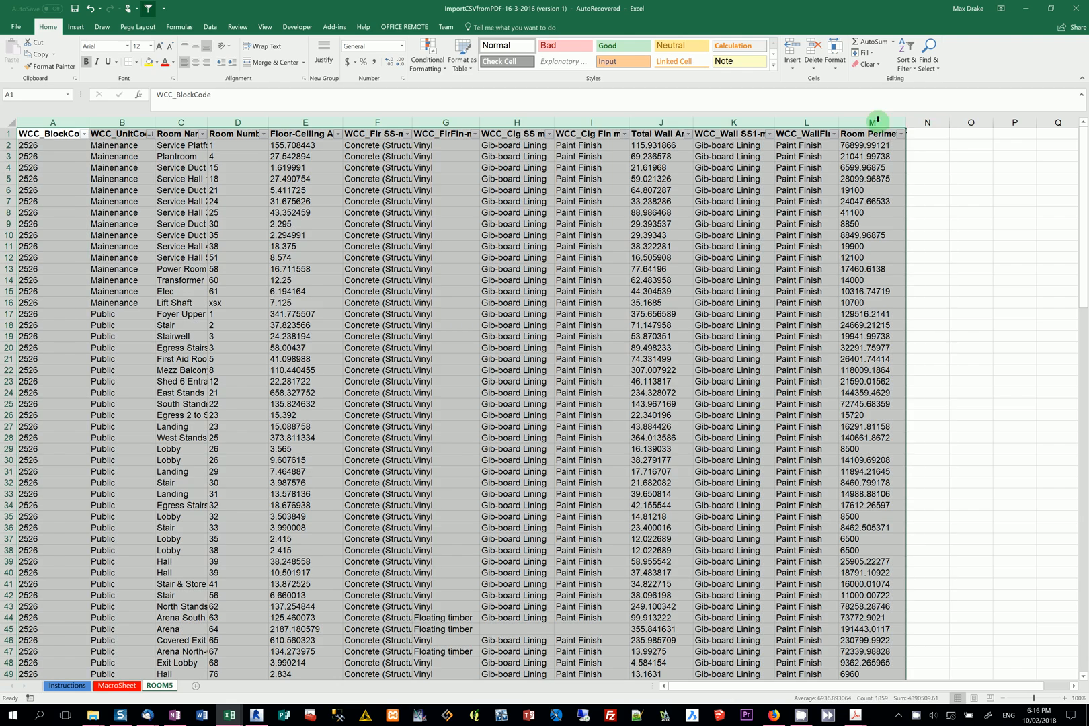
{"action": "double_click", "coordinate": [840, 121]}
{"action": "left_click", "coordinate": [798, 200]}
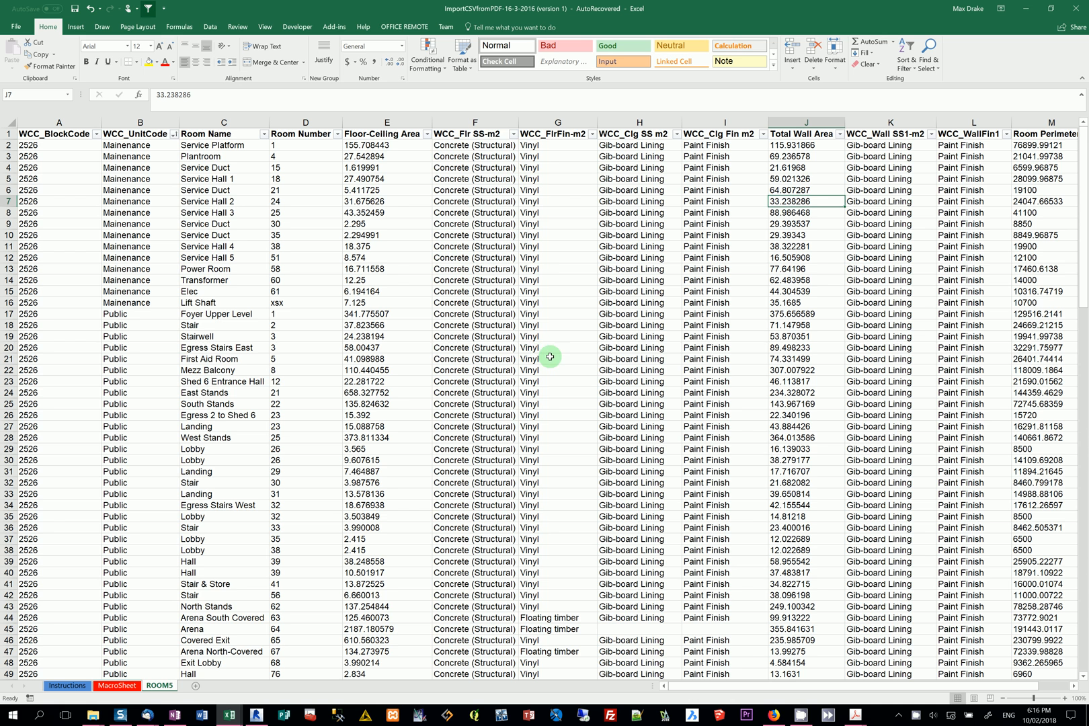
{"action": "scroll", "coordinate": [530, 346], "scroll_direction": "down", "scroll_amount": 20}
{"action": "scroll", "coordinate": [506, 336], "scroll_direction": "up", "scroll_amount": 20}
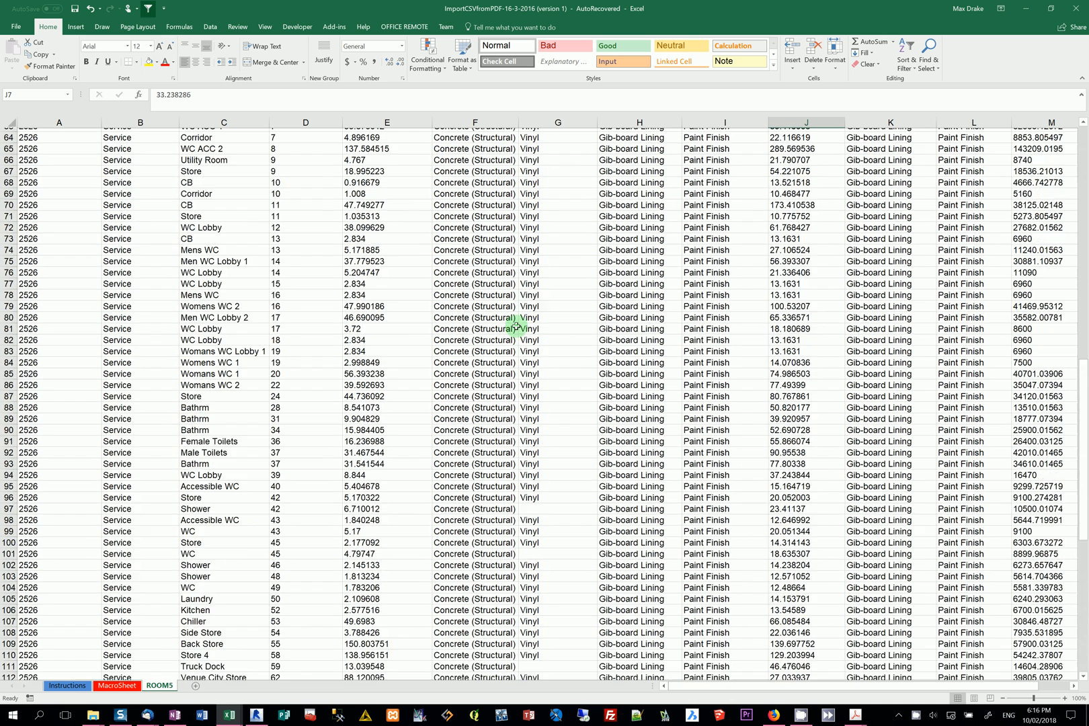
{"action": "left_click", "coordinate": [217, 234]}
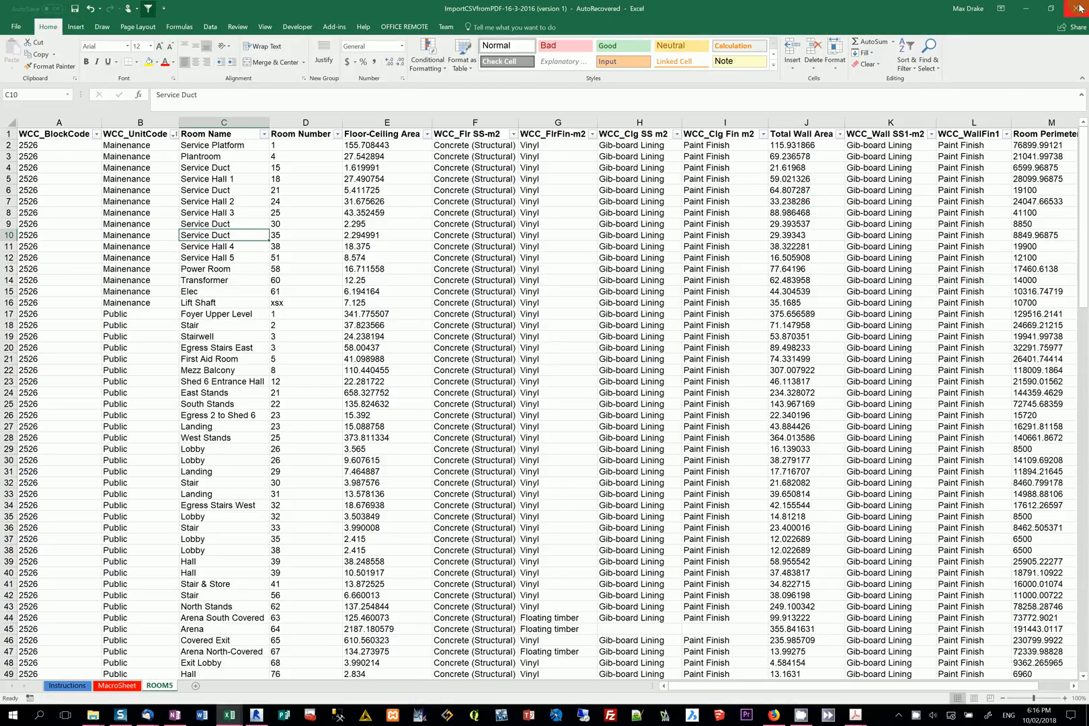
- Minimize the workbook, switch to the TSB Bank Arena model in Revit and show the whole building in the 3D view
{"action": "left_click", "coordinate": [1025, 8]}
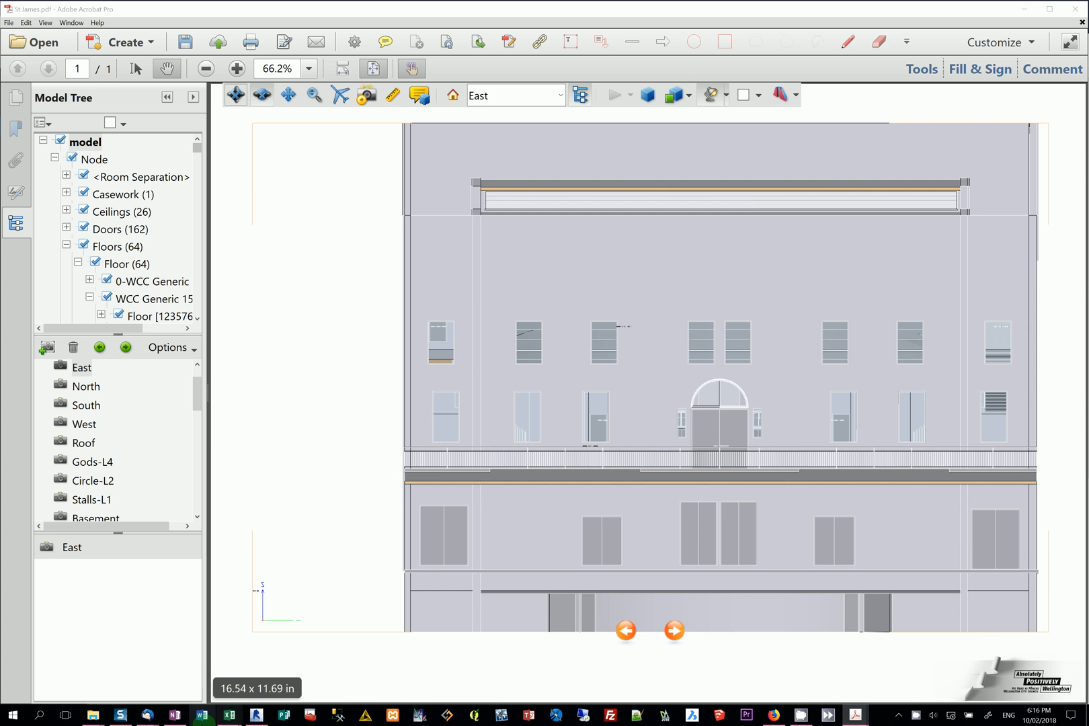
{"action": "left_click", "coordinate": [256, 714]}
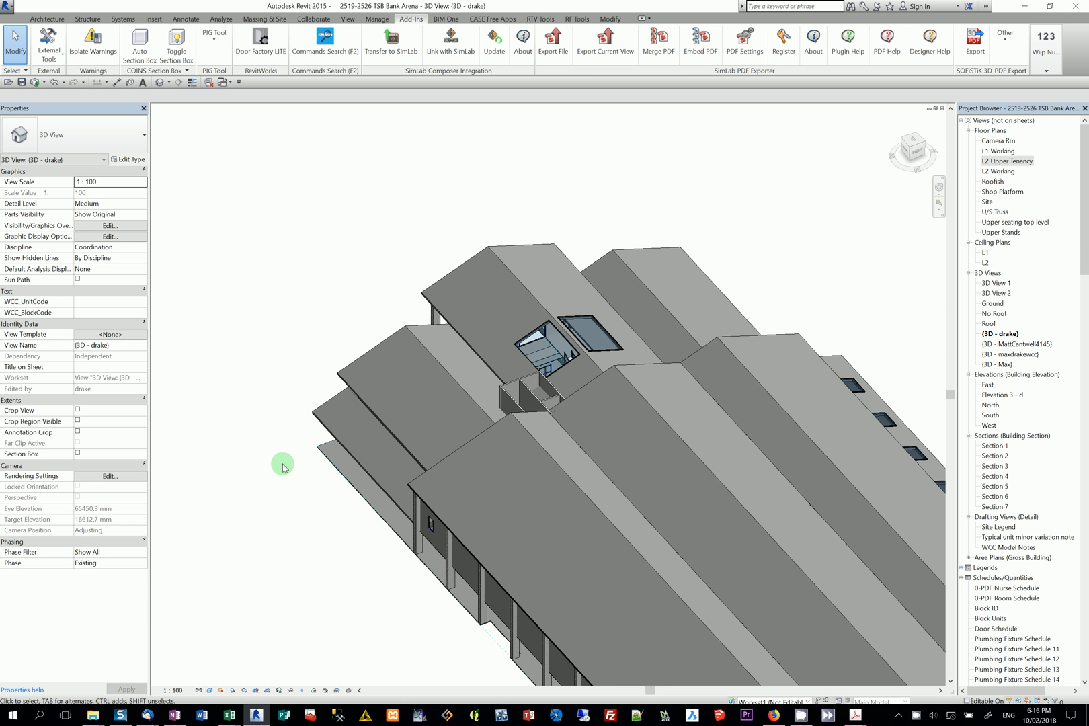
{"action": "scroll", "coordinate": [281, 466], "scroll_direction": "down", "scroll_amount": 5}
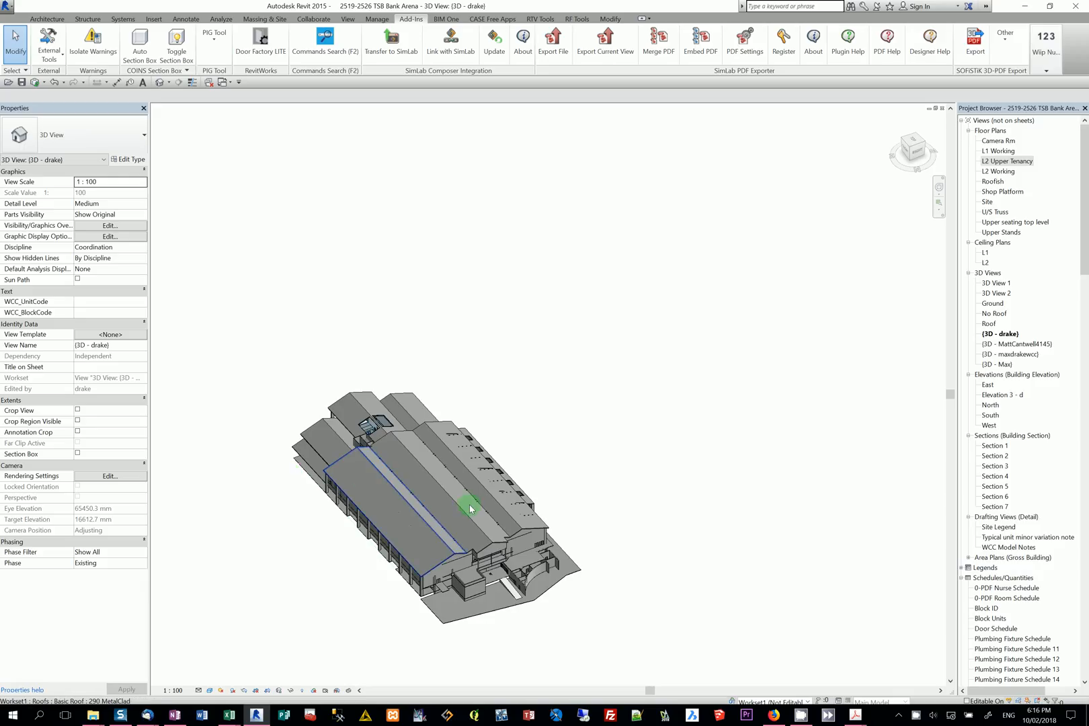